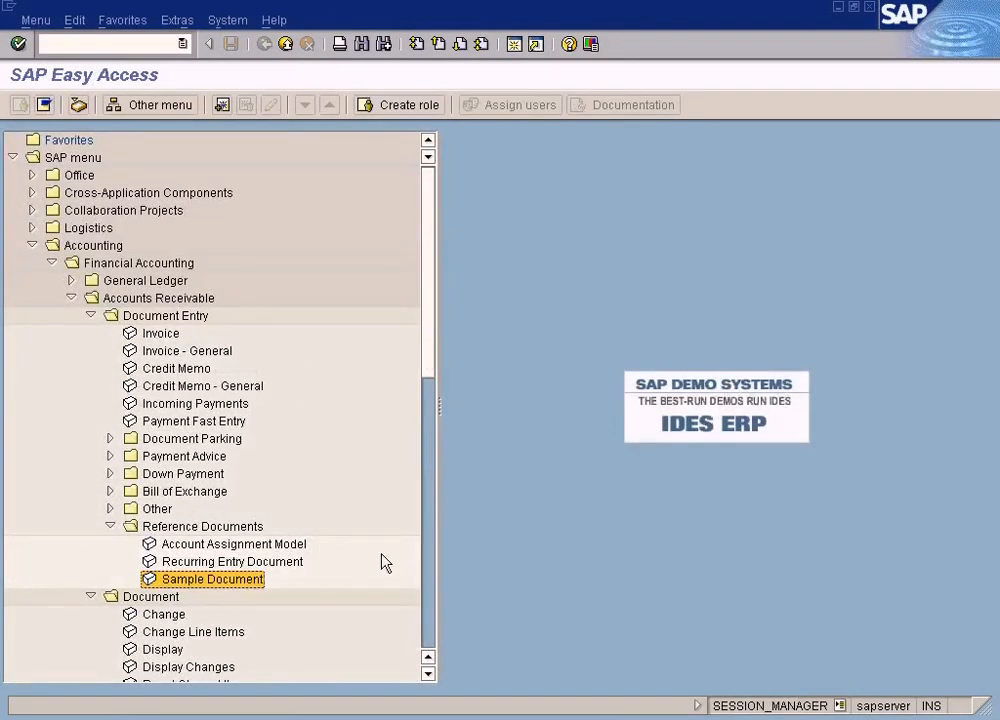
Switch to Paint by opening it with a new blank picture
click(427, 674)
click(427, 674)
click(427, 674)
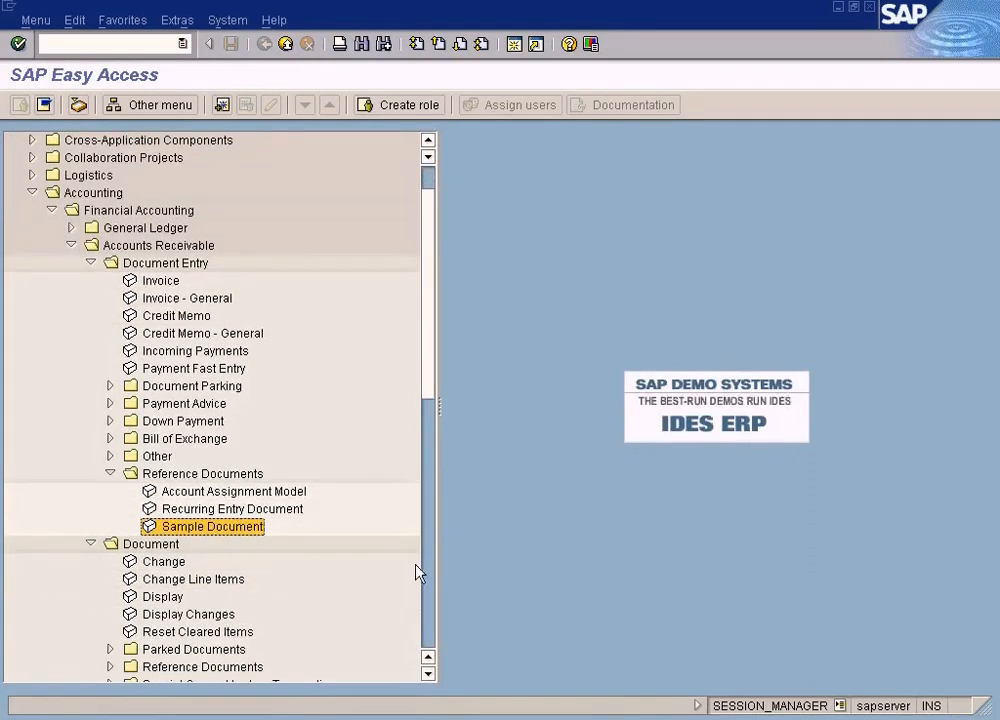
click(40, 718)
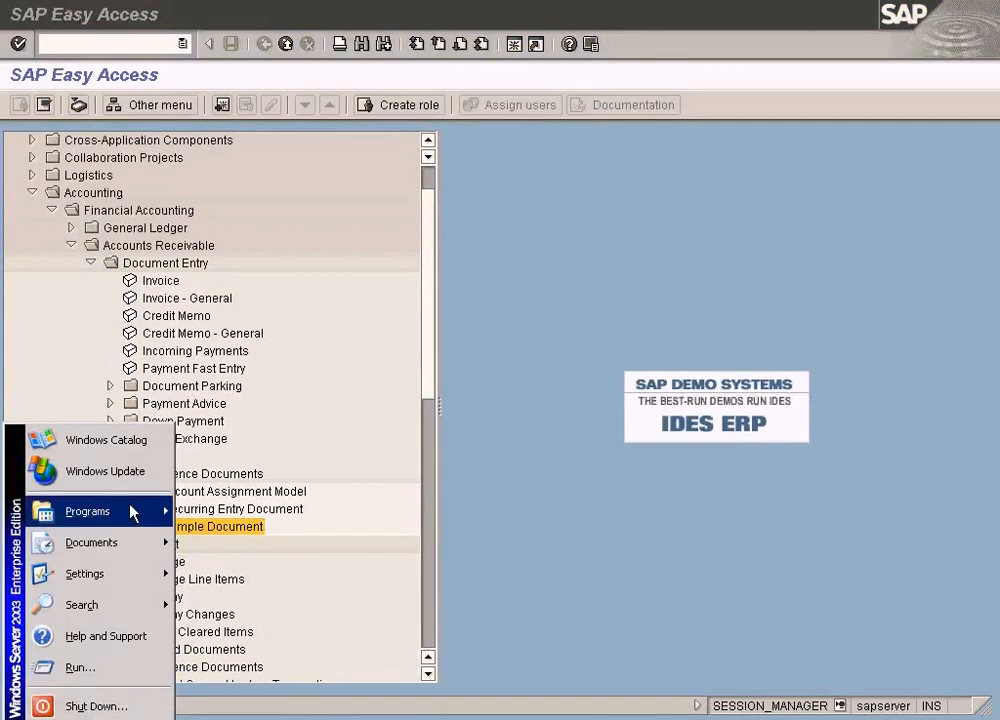
mouse_move(132, 526)
mouse_move(233, 512)
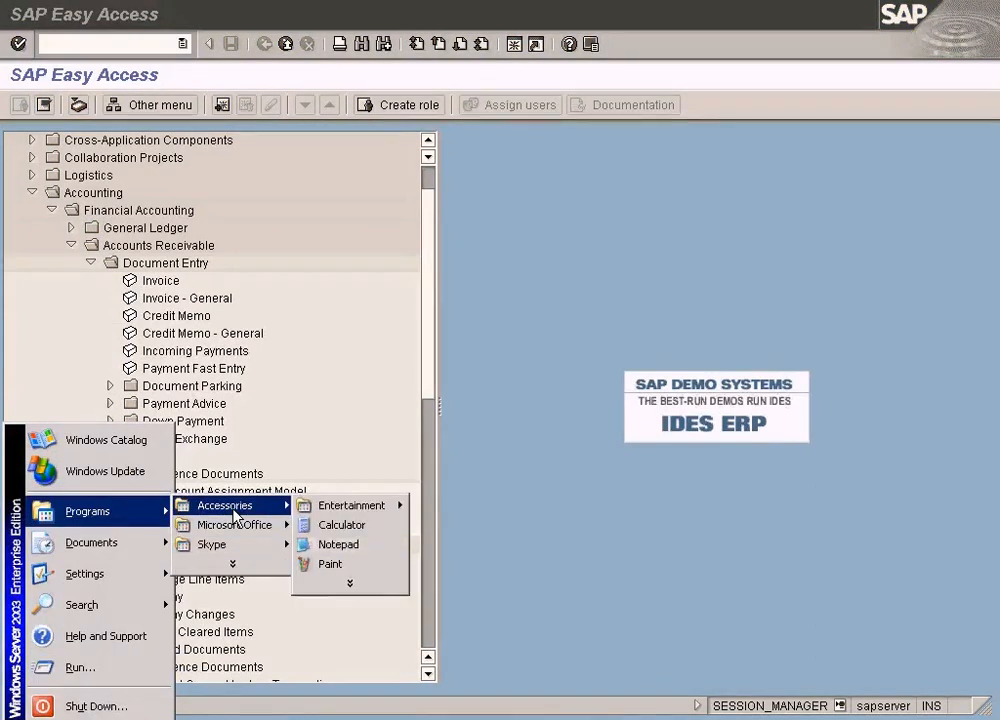
click(307, 565)
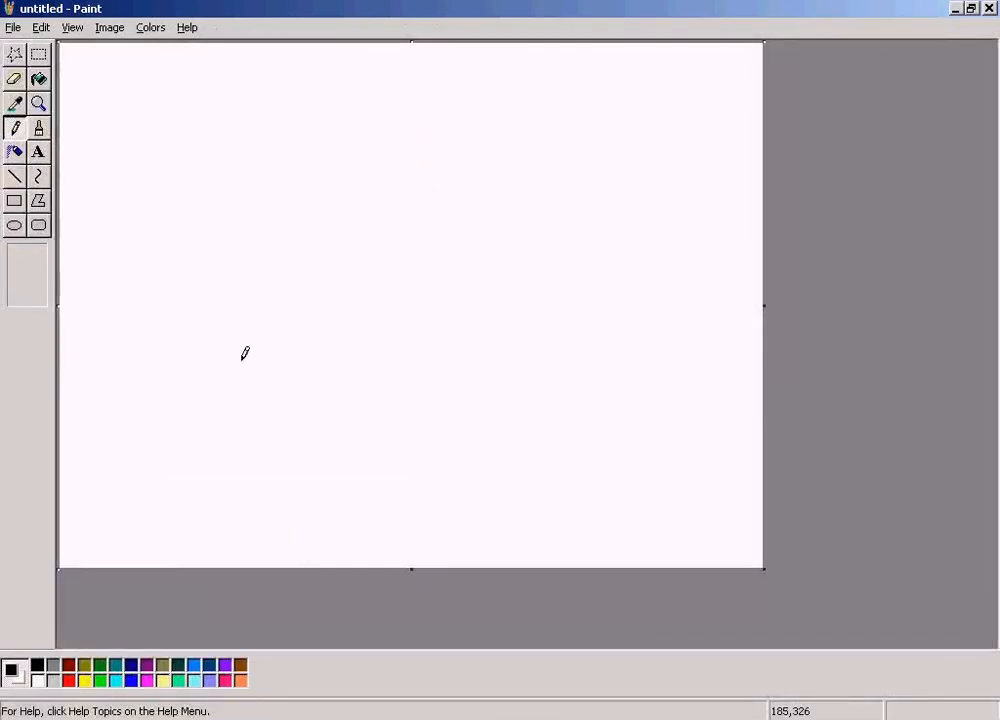
Add a red text box about 433 x 180 pixels near the canvas top reading "Rent payable for office $1000 per month"
click(39, 152)
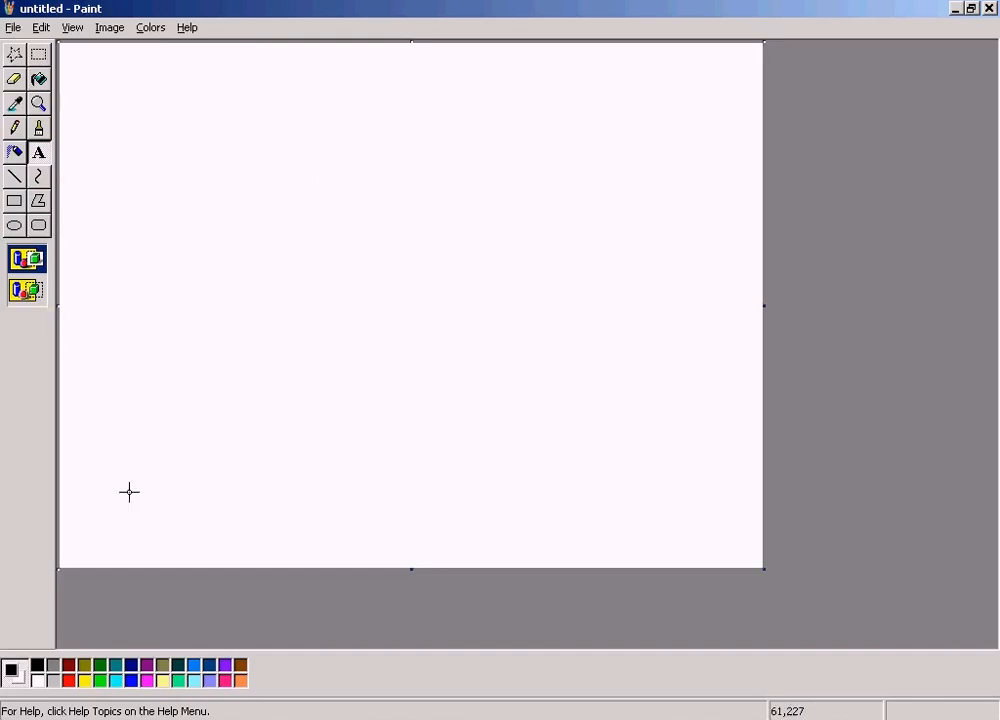
click(67, 681)
drag(130, 101, 554, 277)
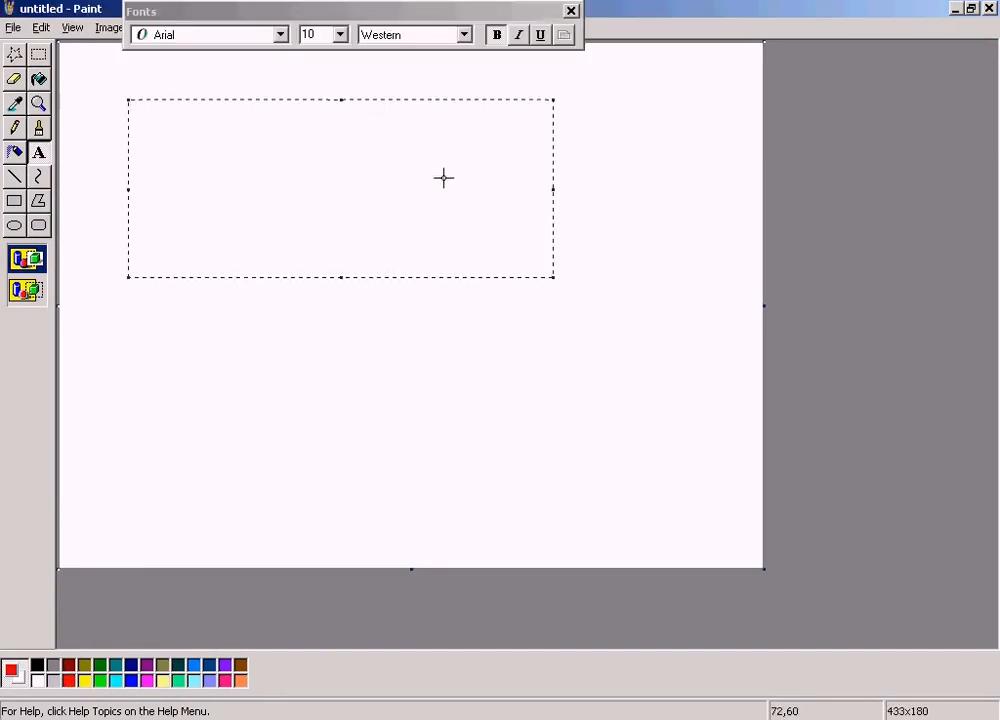
text(Rent payb)
text(le for office $1)
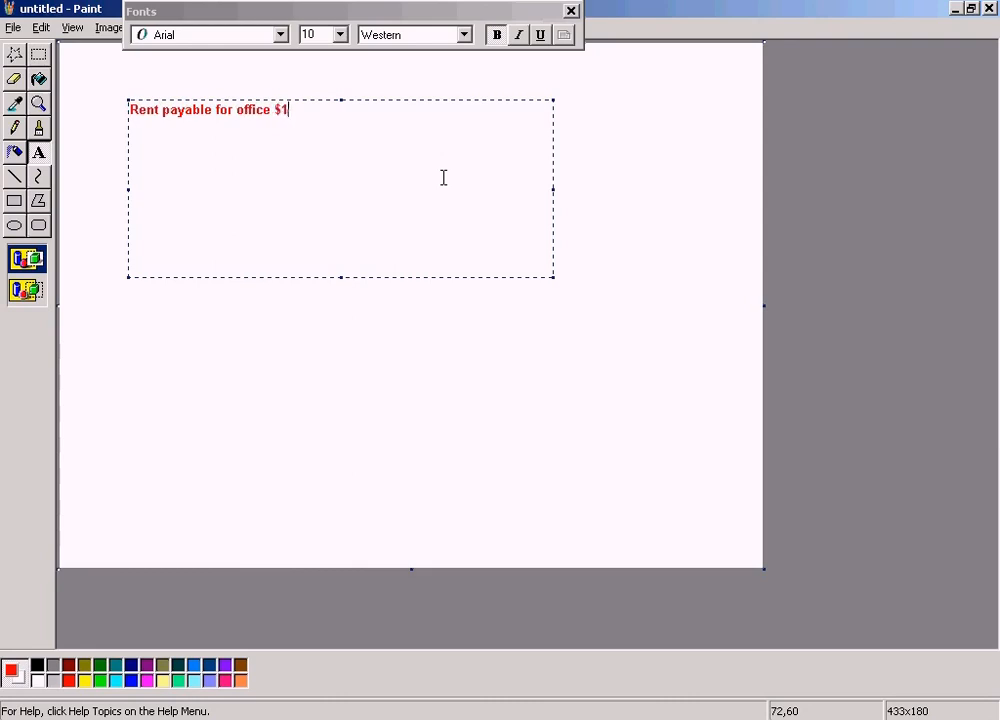
text(000 per month)
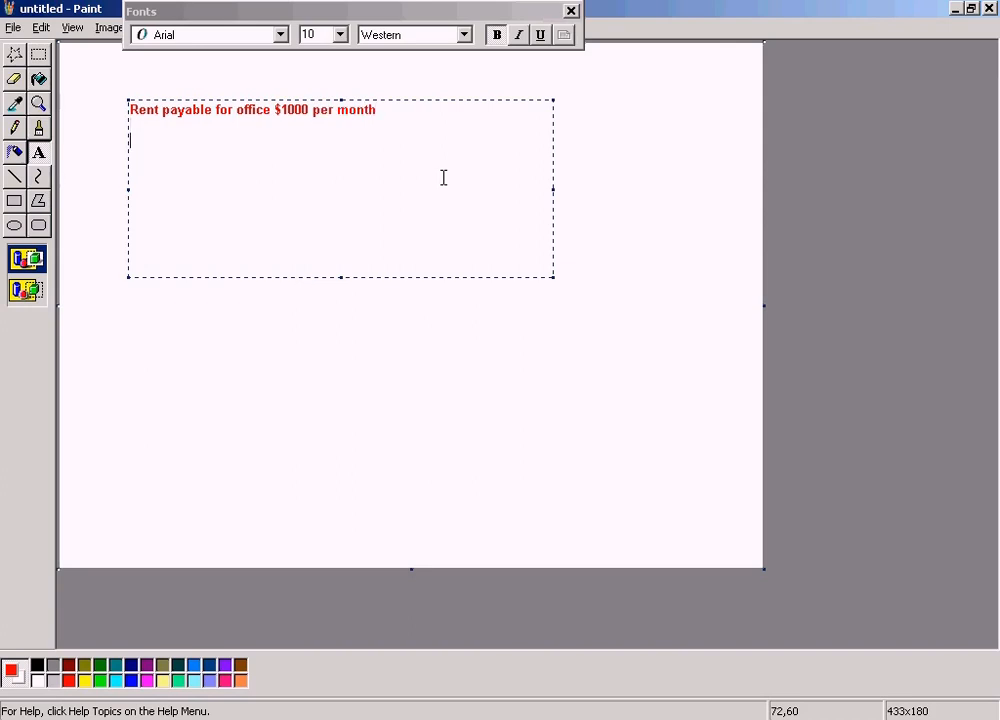
text(Bank)
text(Credit)
text(ed )
text(:)
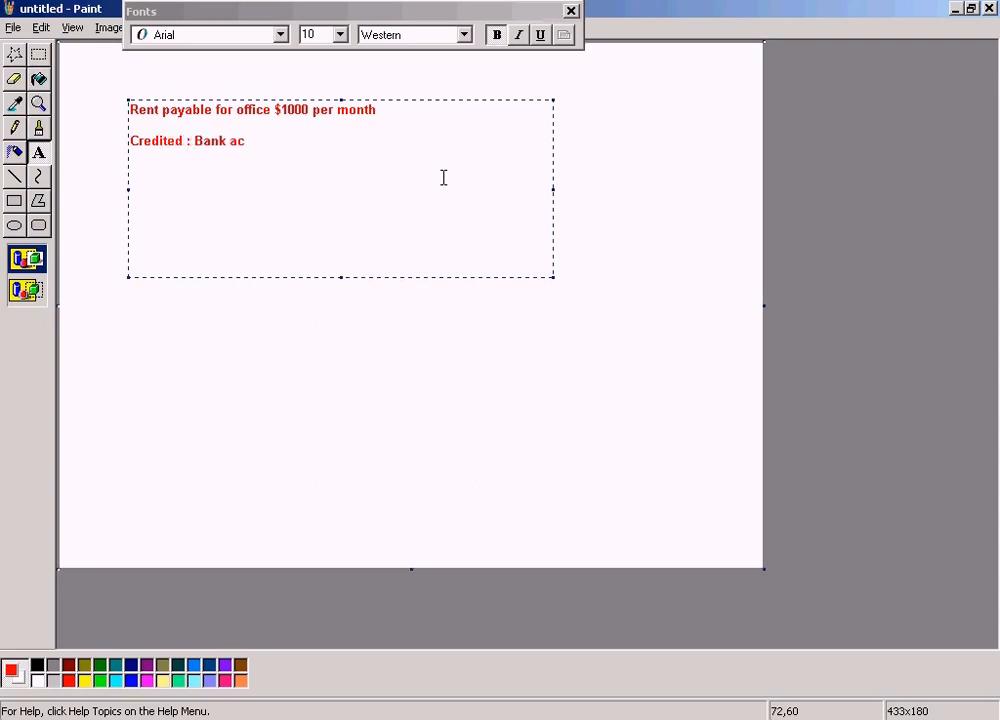
Add the lines "Credited : Bank ac" and "Debited : Rent ac" below the rent sentence and finish the text box
click(443, 177)
text(Rent)
text(Debited )
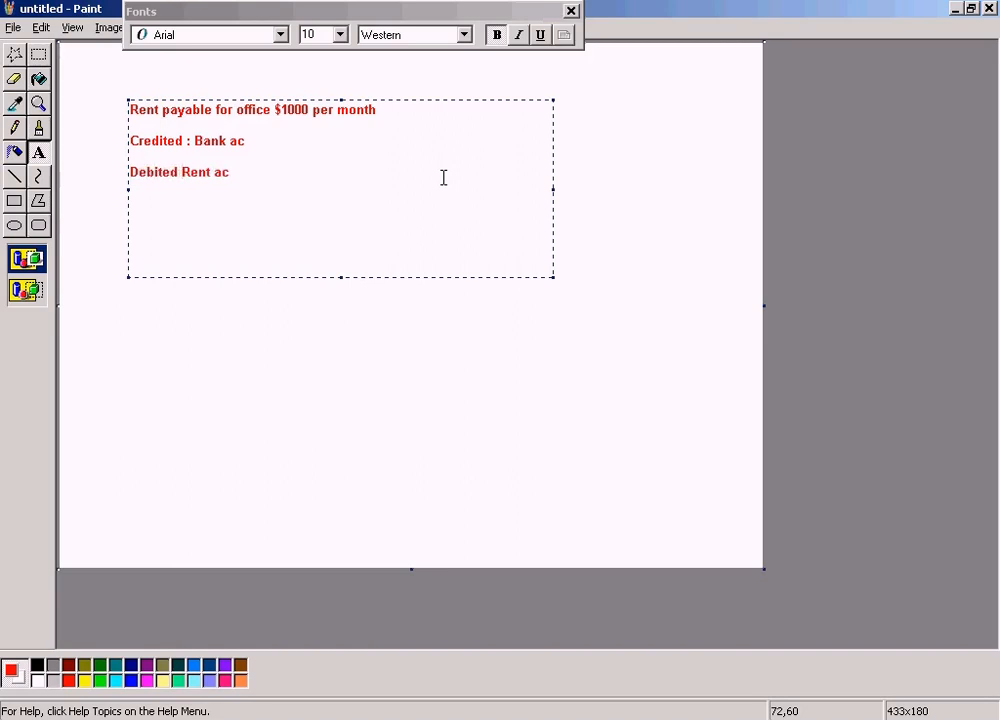
text(:)
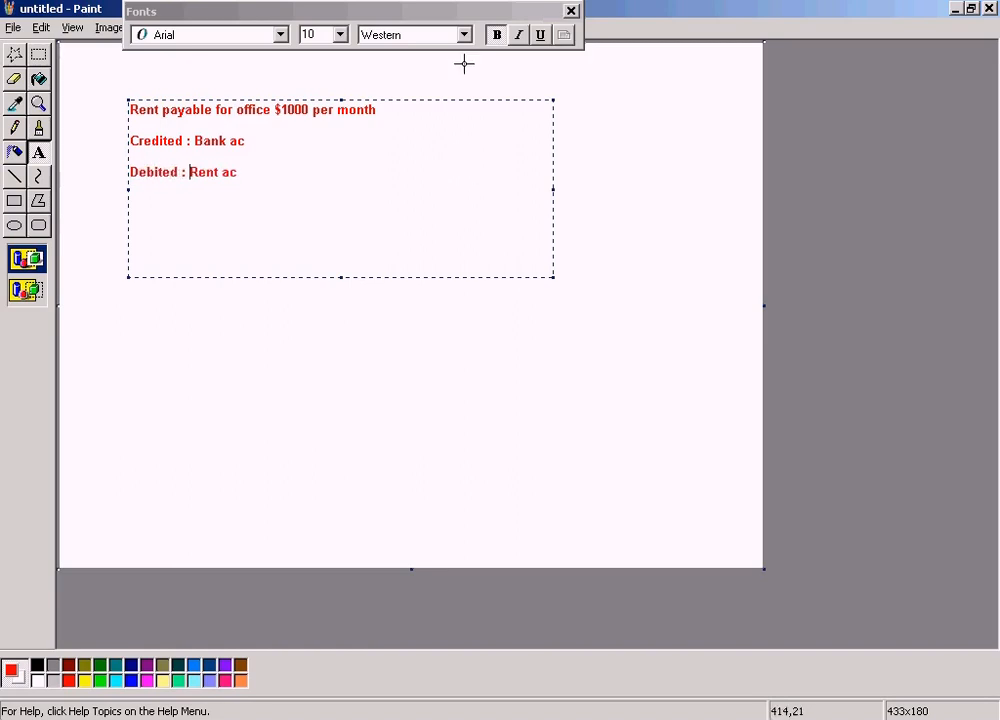
click(358, 330)
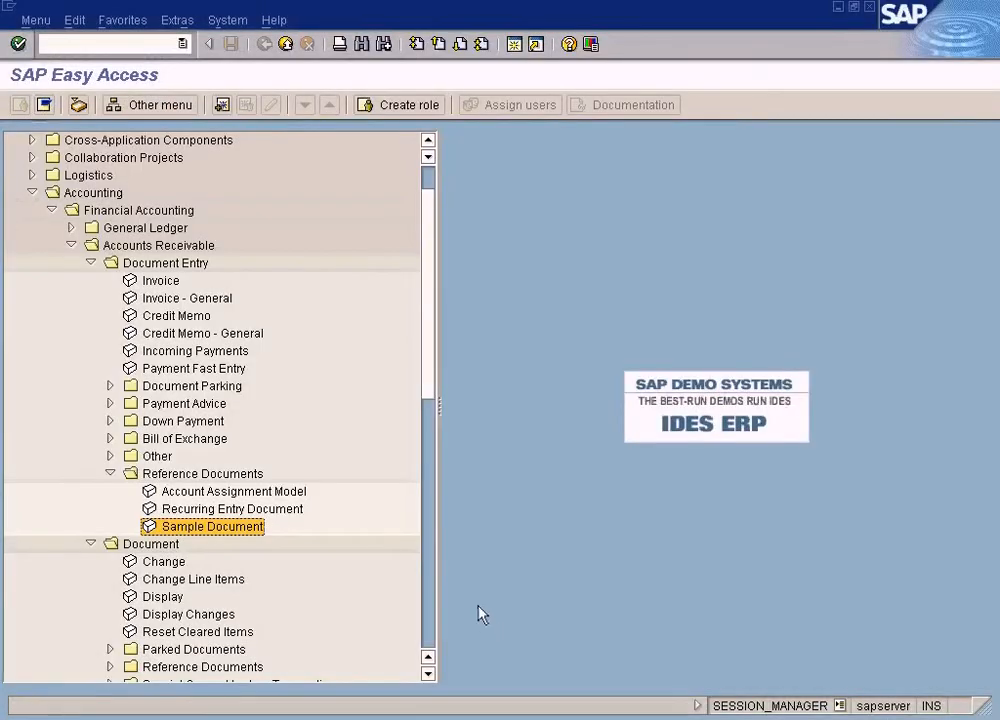
Switch to SAP, open the Sample Document transaction, and set company code sun and currency usd in the header
double_click(257, 529)
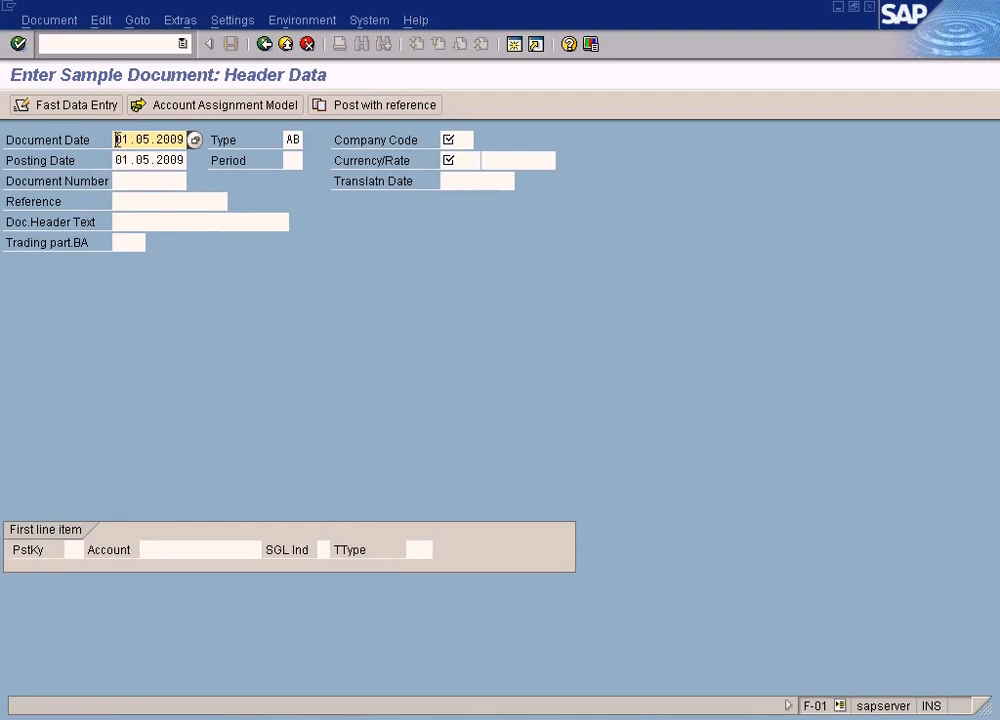
click(288, 139)
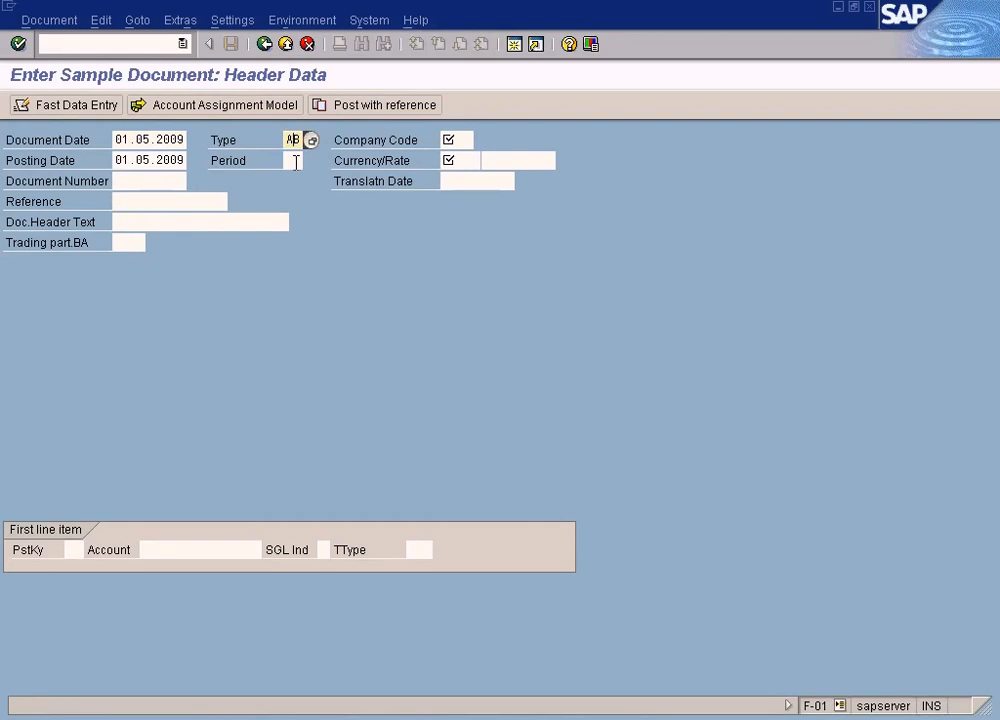
click(138, 161)
click(450, 139)
text(sun)
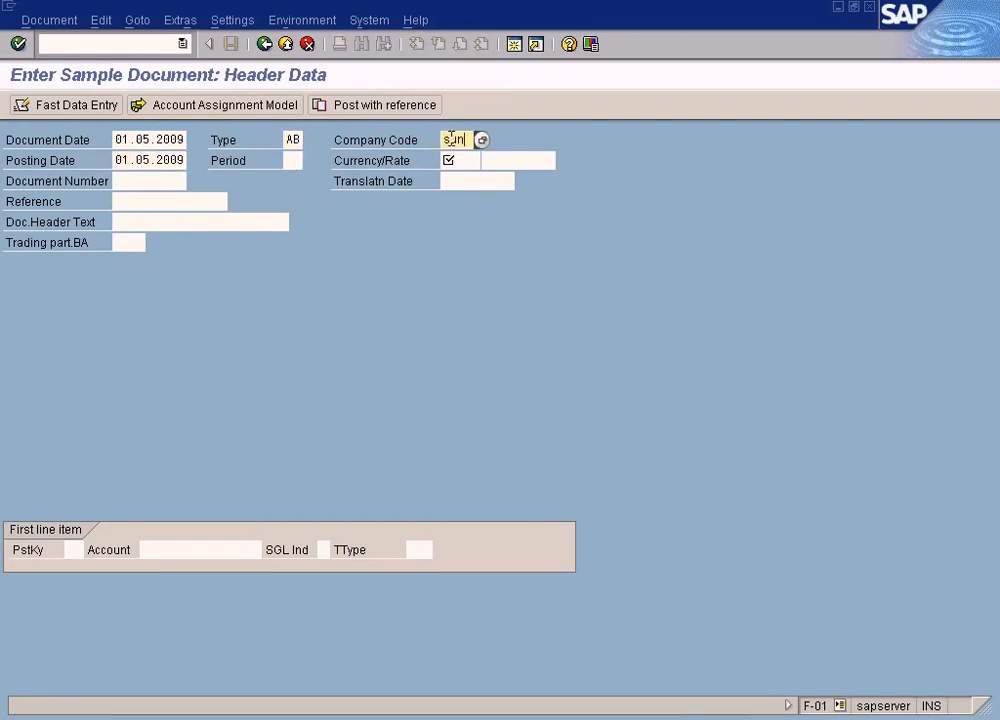
click(464, 158)
text(usd)
Set the first line item's posting key to 50 and choose the Cash In Bank G/L account of company code SUN
click(82, 549)
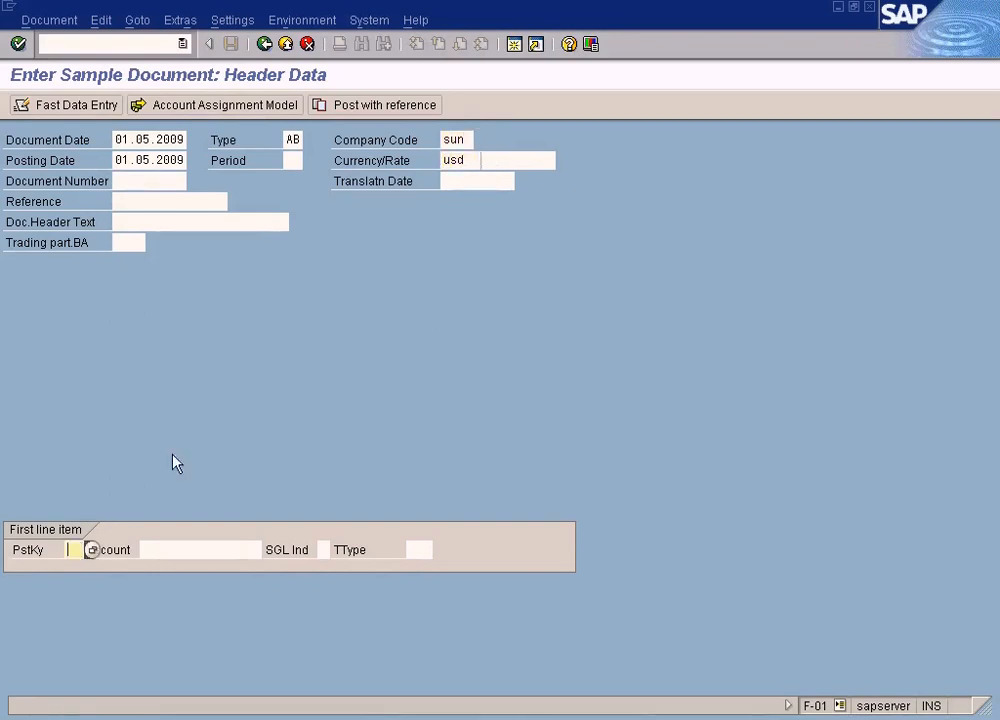
text(50)
key(Tab)
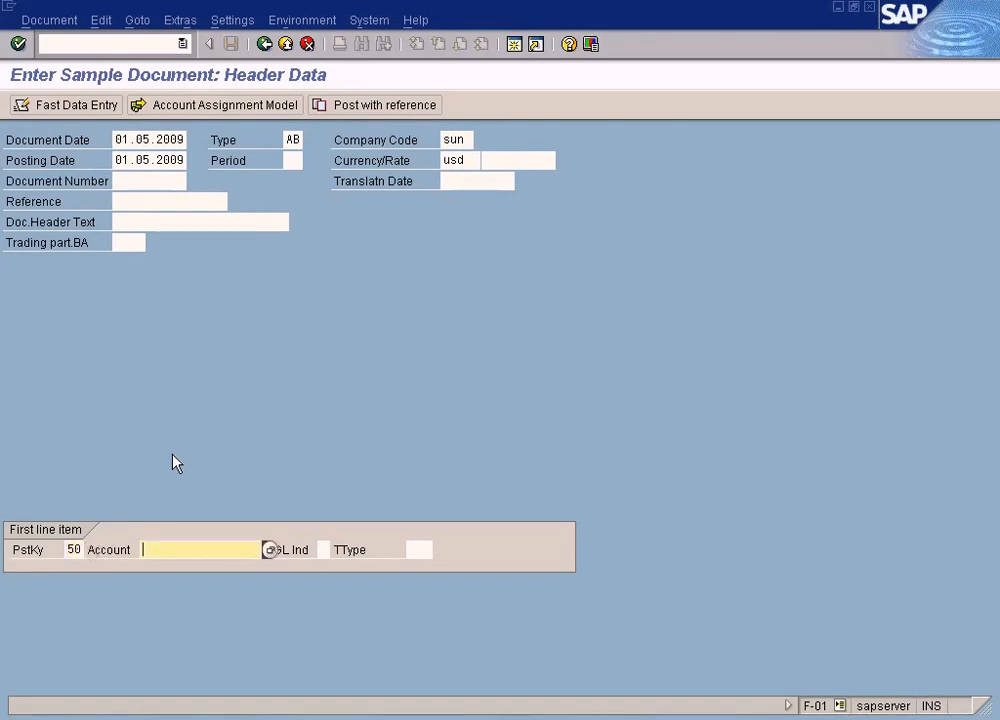
click(270, 549)
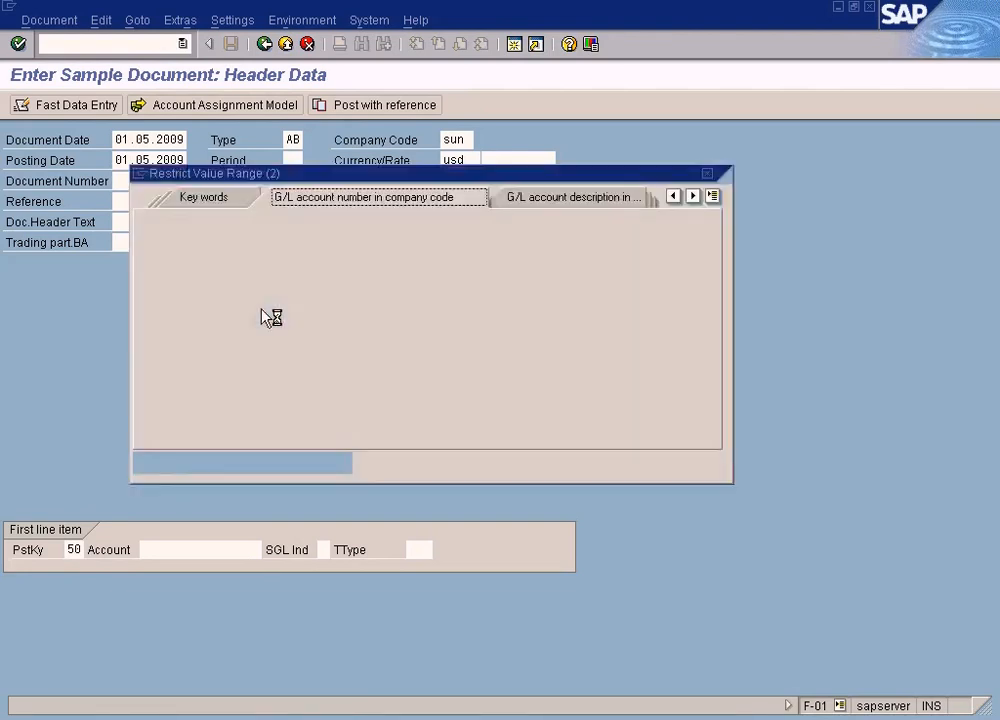
click(146, 463)
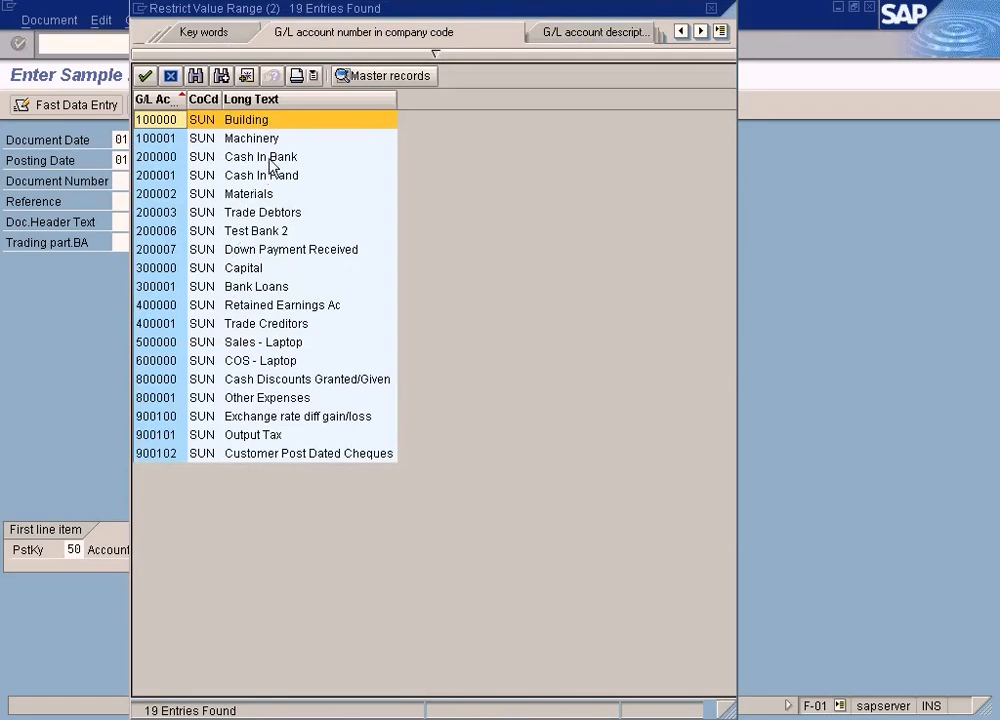
double_click(268, 158)
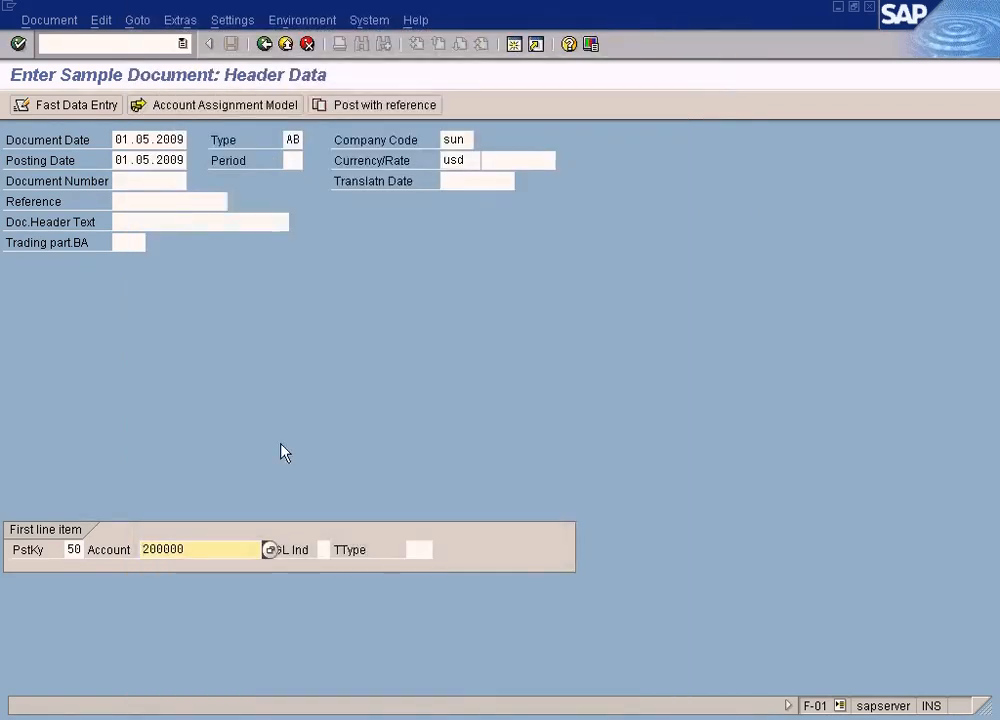
click(269, 550)
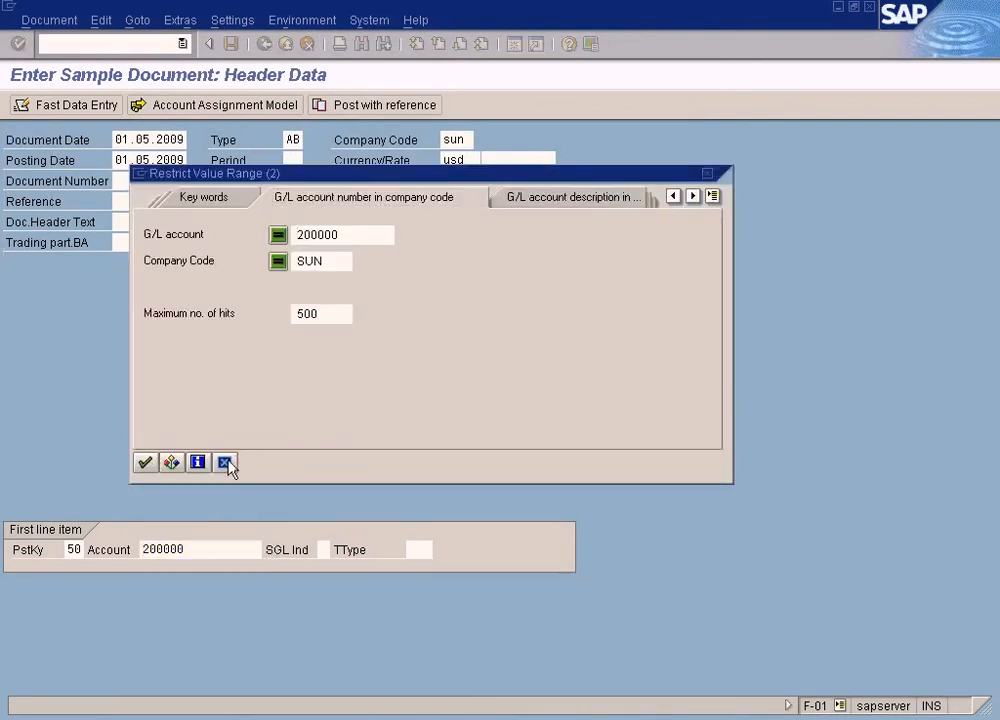
click(224, 462)
Open transaction fs00 for central G/L account maintenance in a new session
click(514, 48)
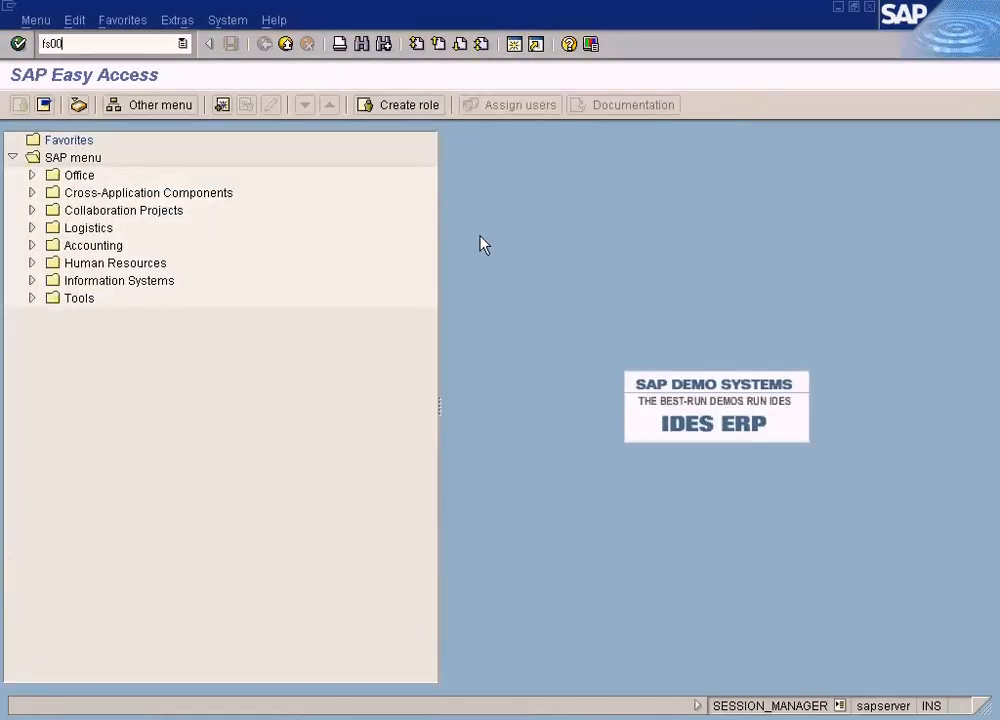
text(fs00)
key(Return)
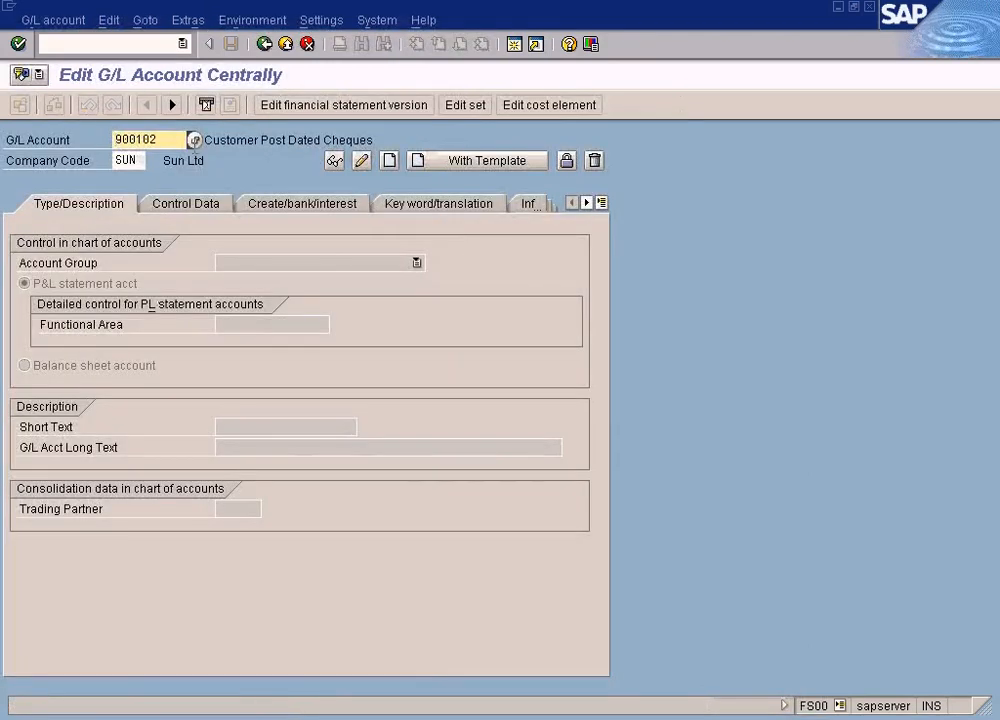
Look up the Other Expenses account in company code SUN and change its number to the next one, 800002
click(194, 141)
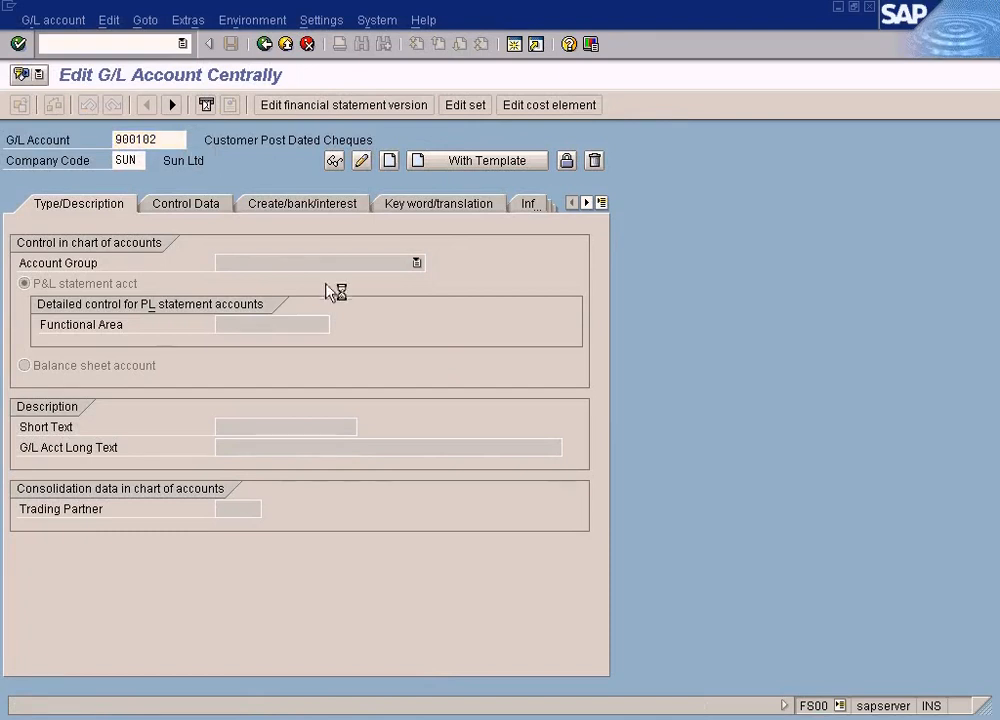
click(136, 447)
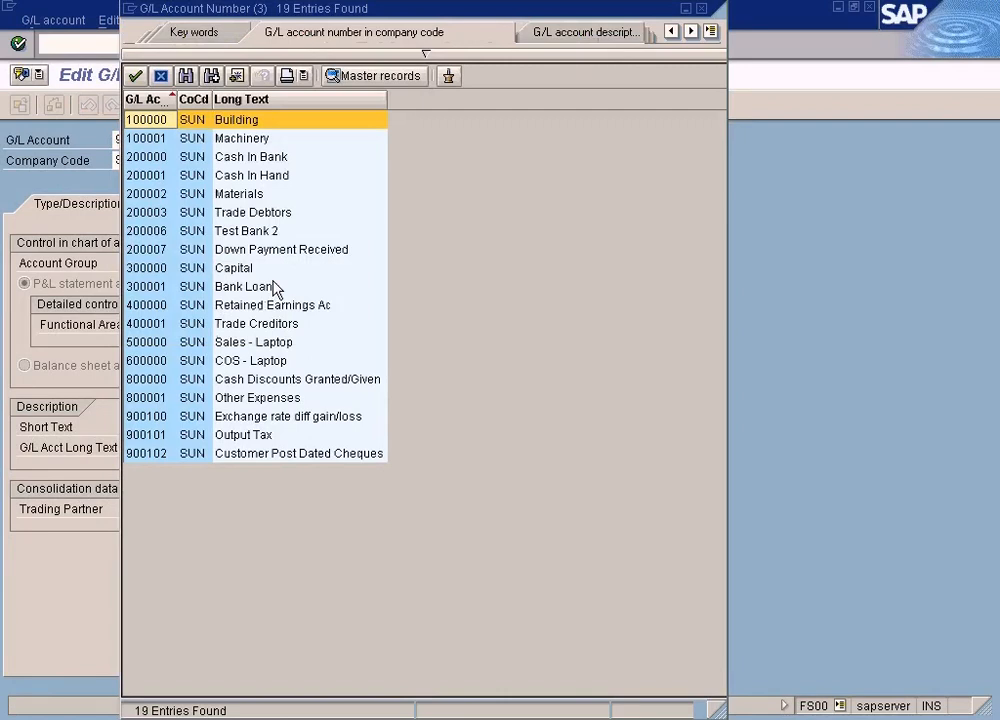
click(263, 399)
click(143, 400)
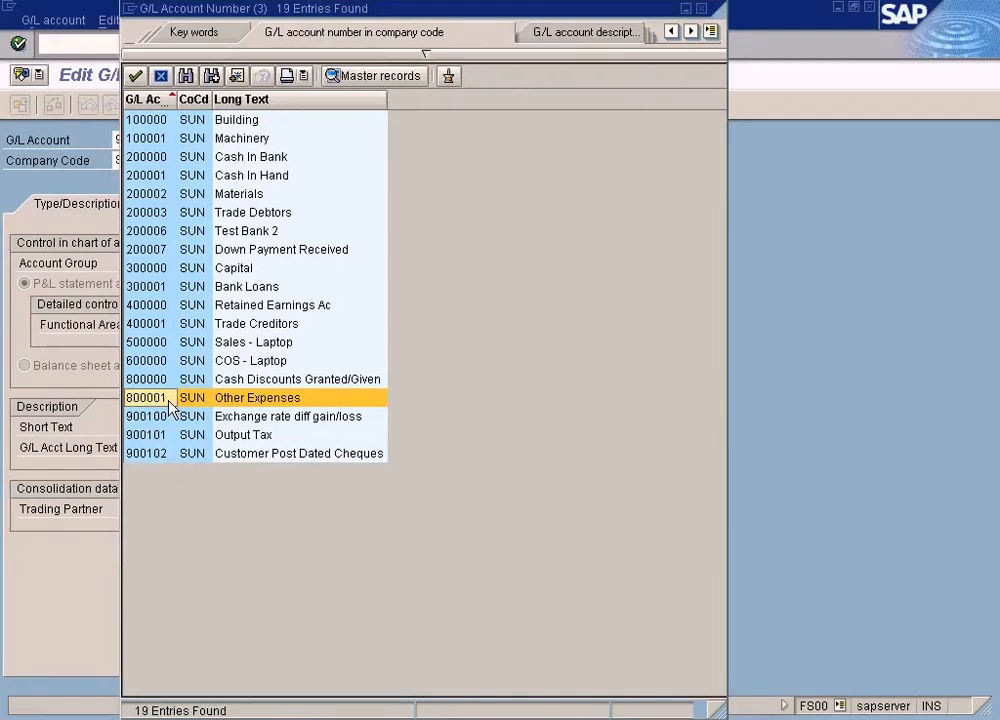
double_click(173, 404)
key(BackSpace)
text(2)
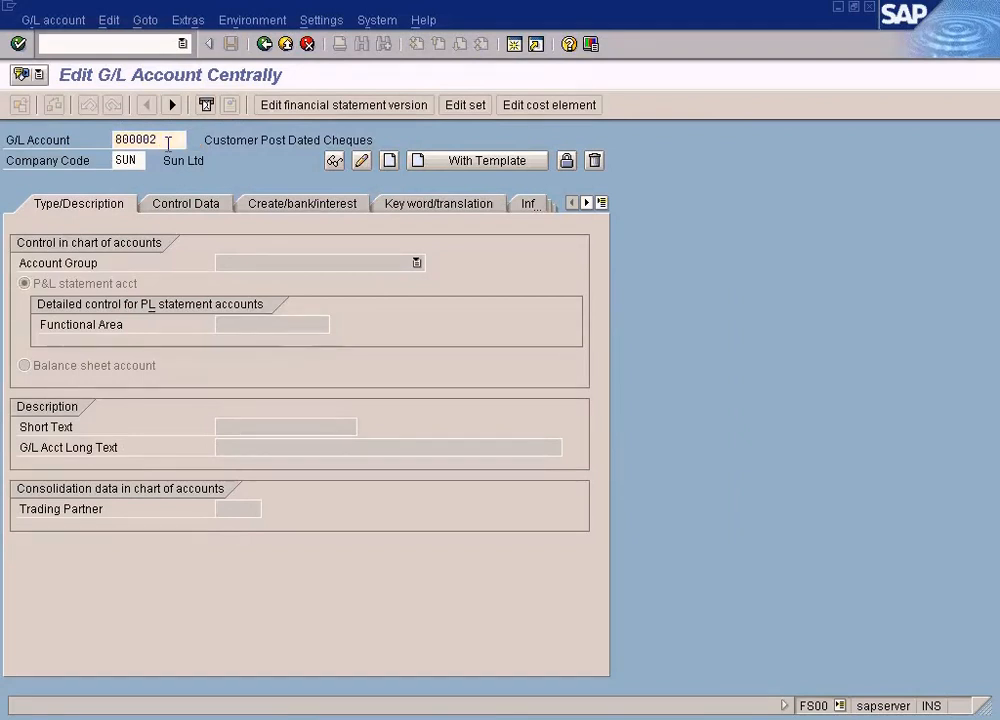
key(Return)
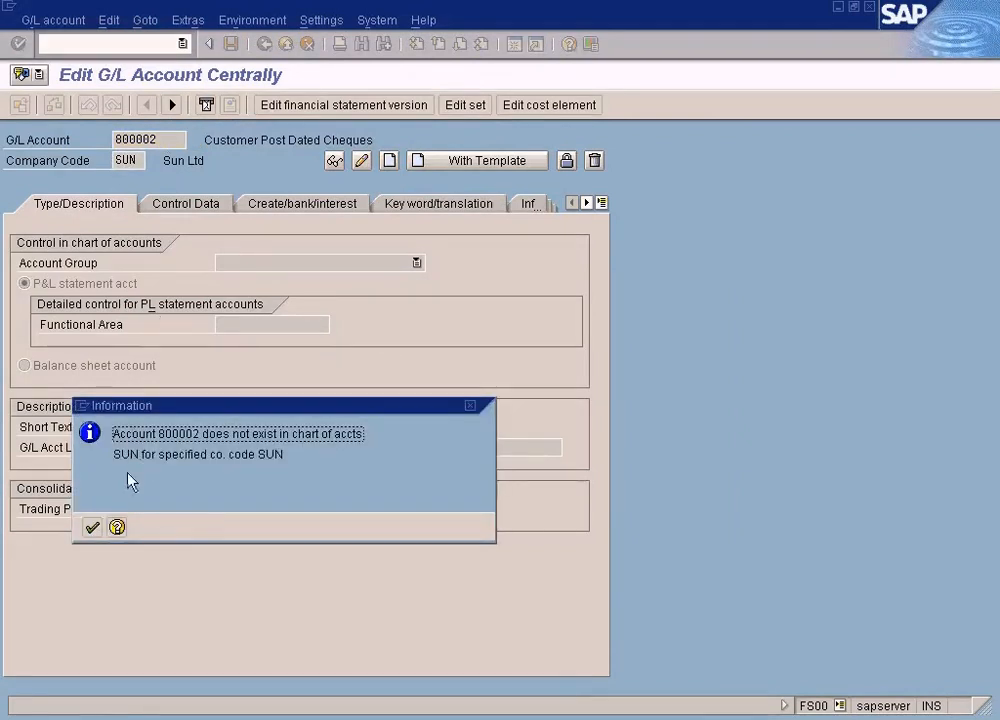
click(92, 527)
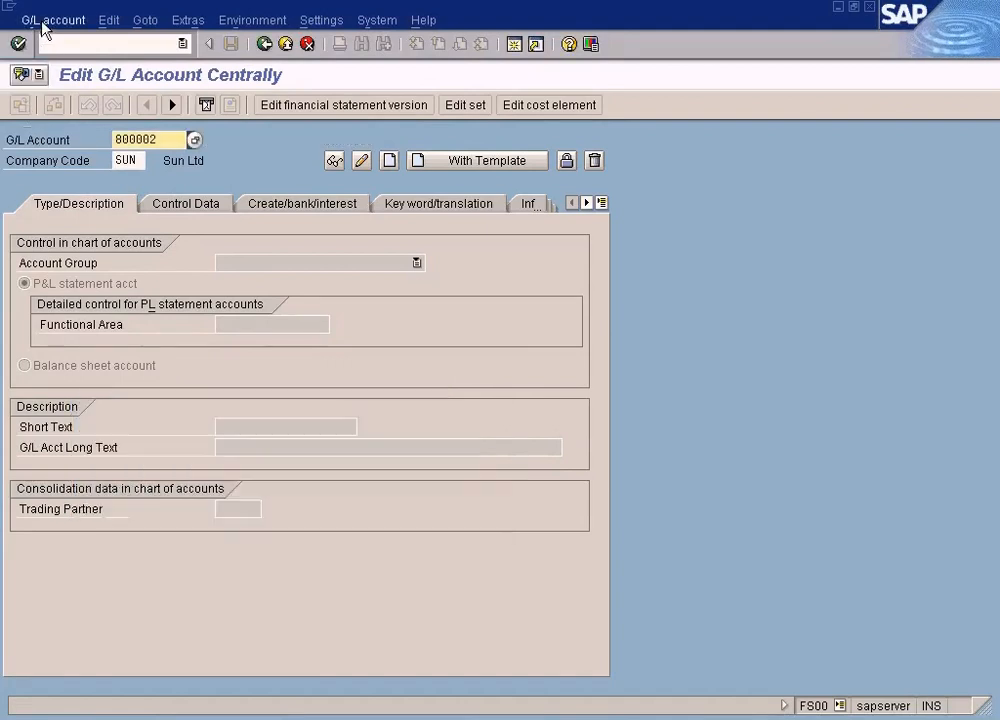
Start creating the G/L account and assign it to the Other Expenses account group
click(40, 20)
click(56, 68)
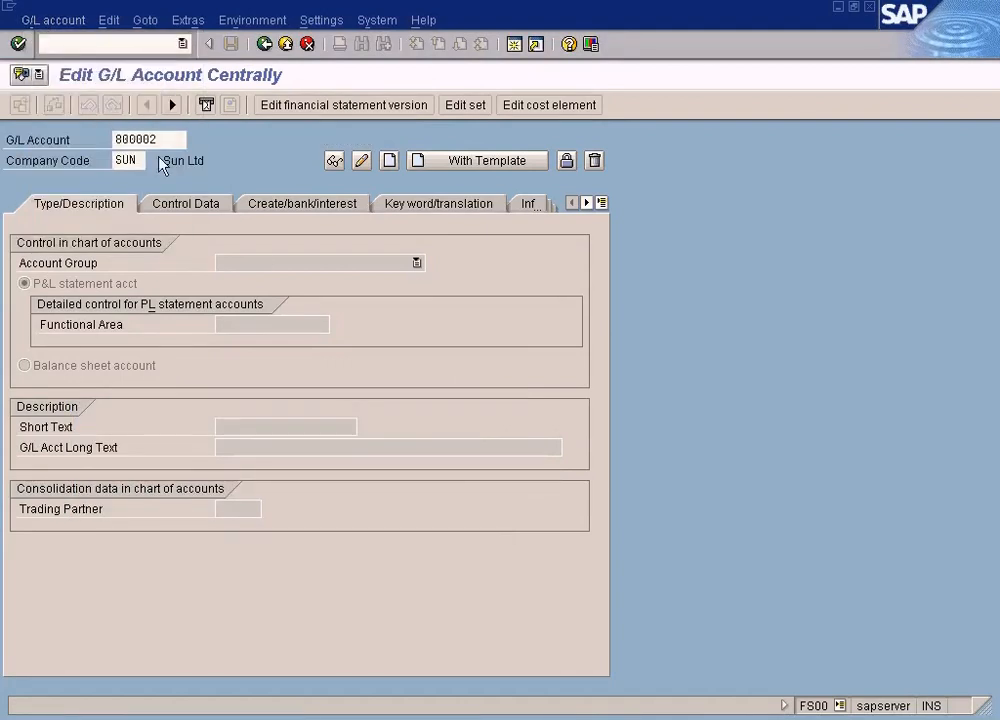
click(418, 264)
click(300, 374)
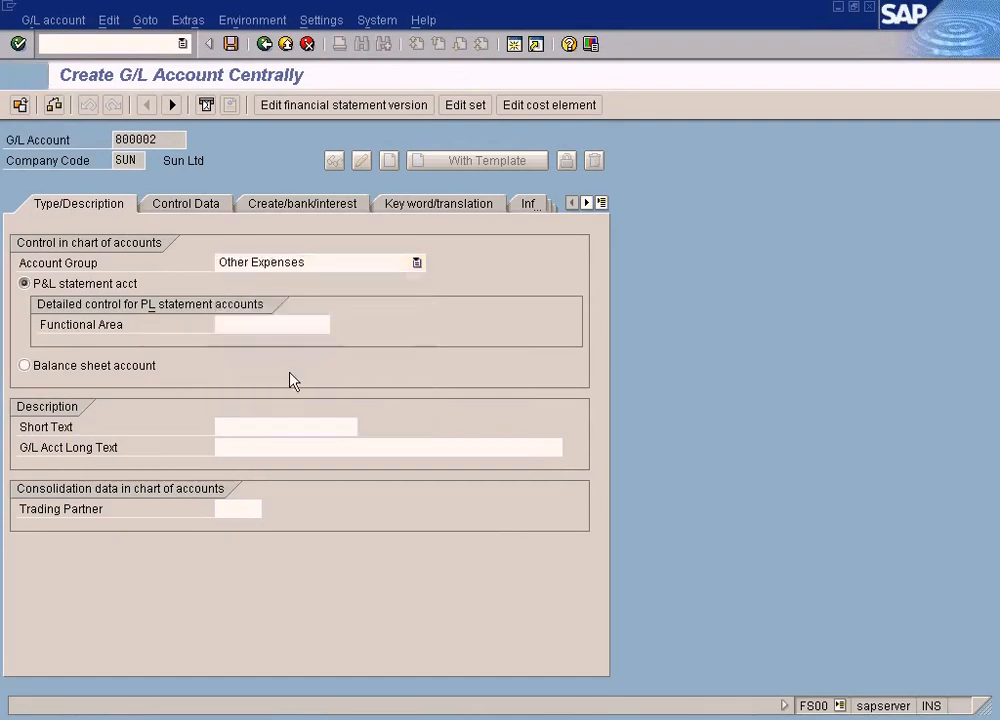
Enter the short text "Rent Ac" and the G/L account long text "Rent Payable Ac"
click(244, 427)
text(Rent Ac)
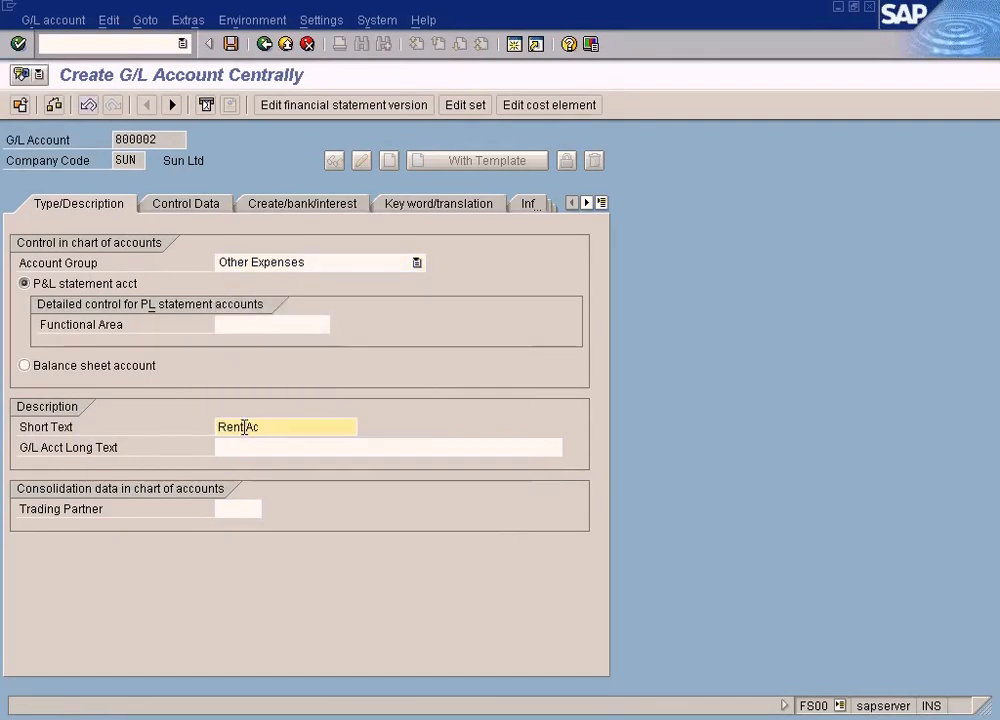
key(shift+Home)
key(ctrl+c)
key(End)
click(244, 449)
key(ctrl+v)
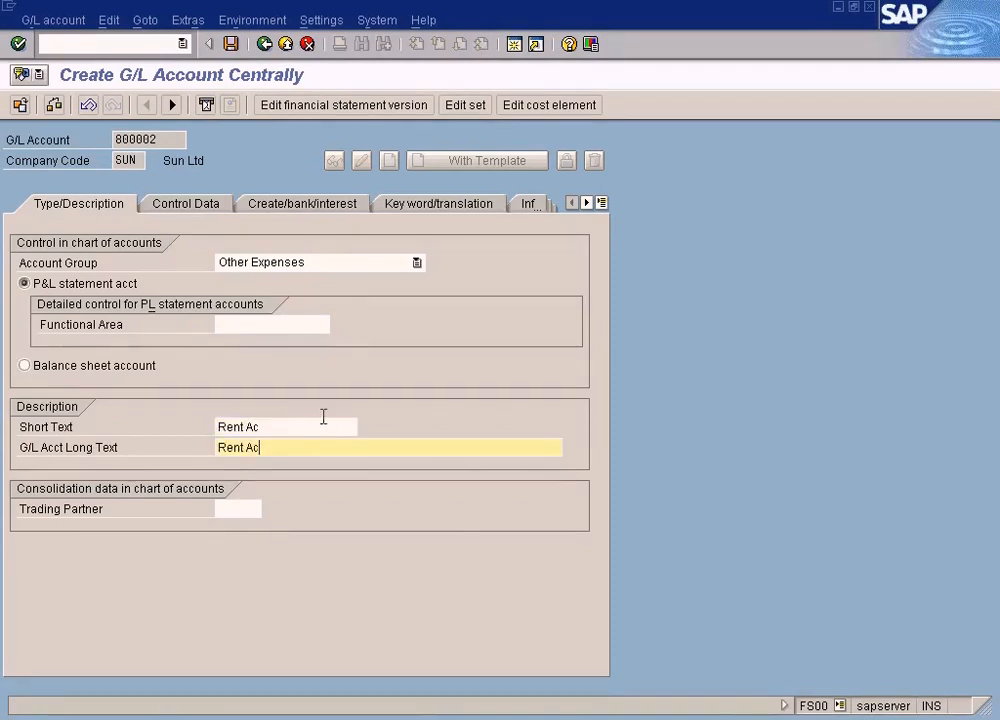
text(Payable)
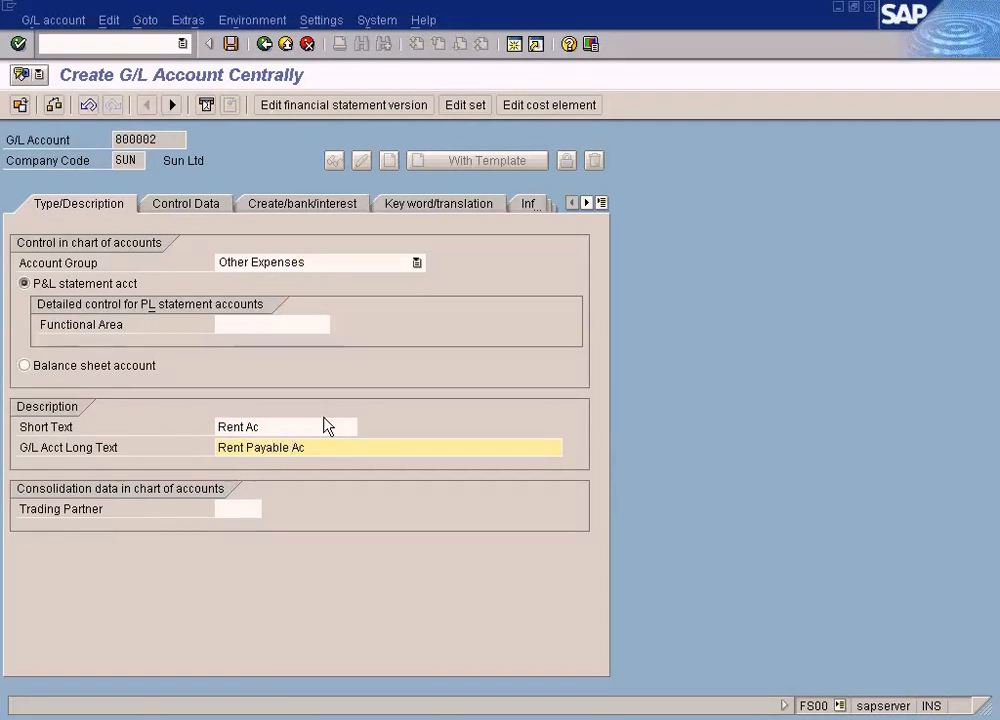
Extend the account's short text to "Rent Payable Ac"
click(314, 425)
text(Payale)
key(BackSpace)
key(BackSpace)
key(BackSpace)
text(ble)
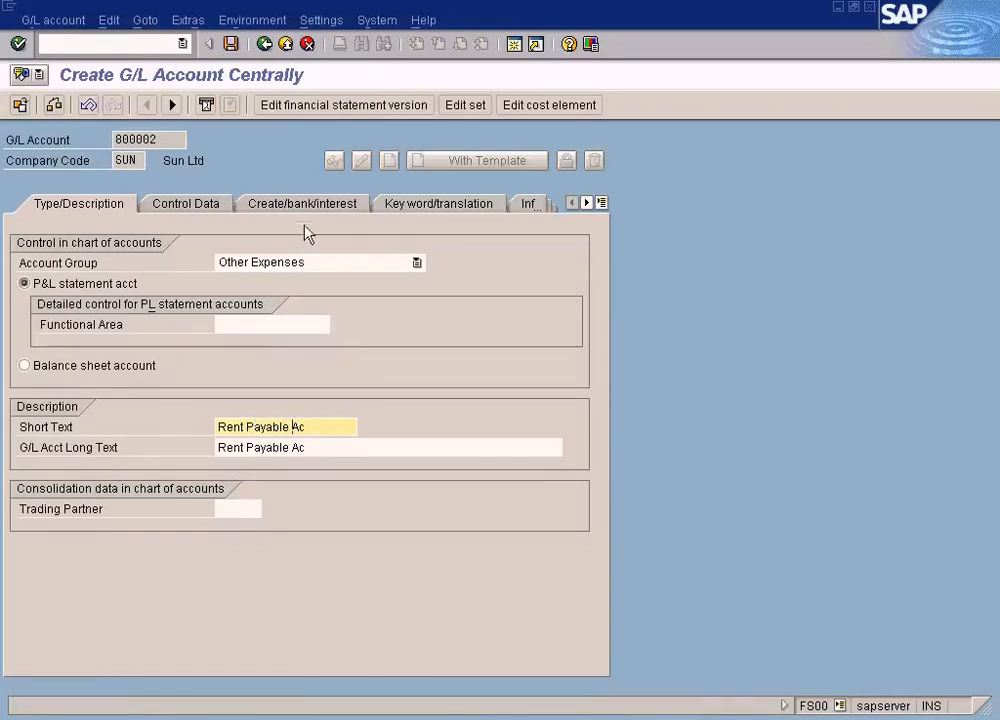
Set the account's field status group to G004, Cost accounts, and save the new G/L account
click(312, 207)
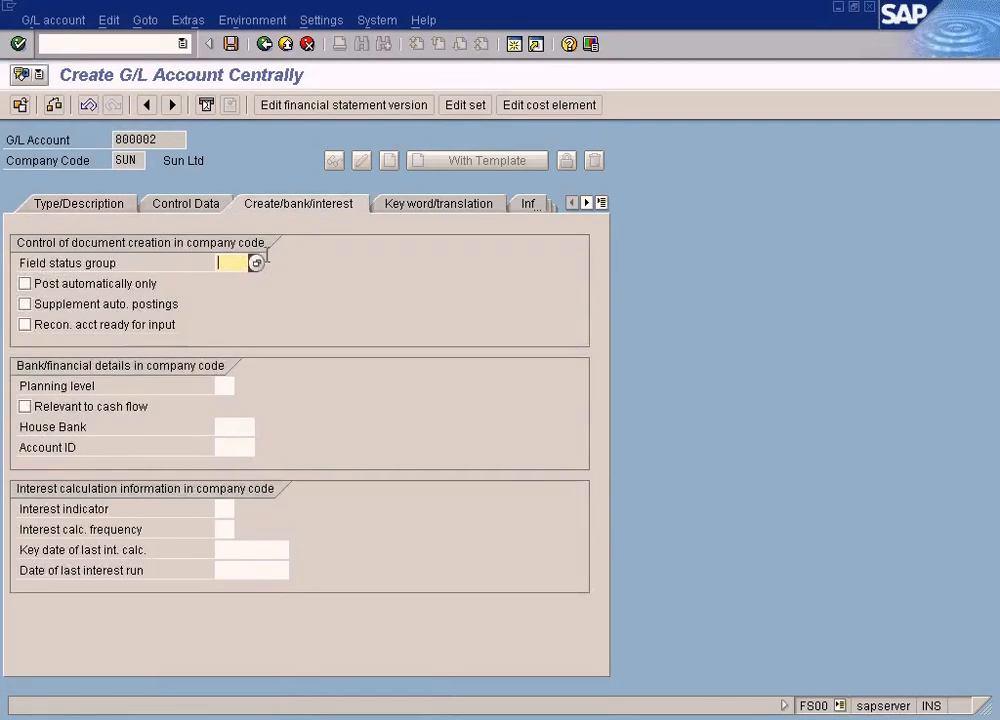
click(255, 261)
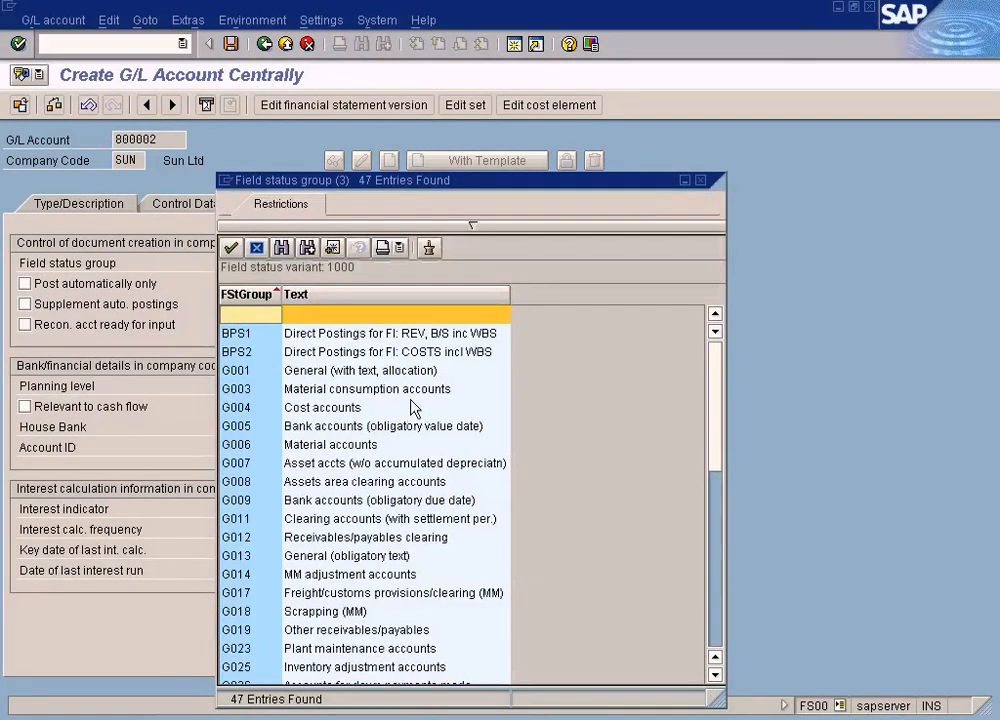
click(414, 407)
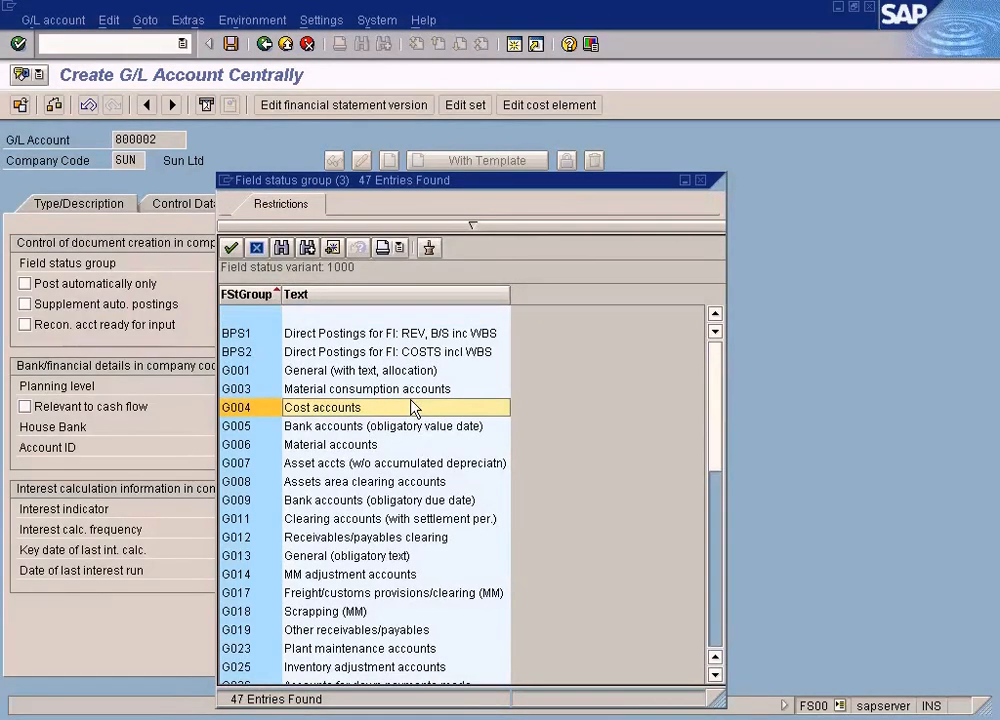
scroll(414, 407, down, 6)
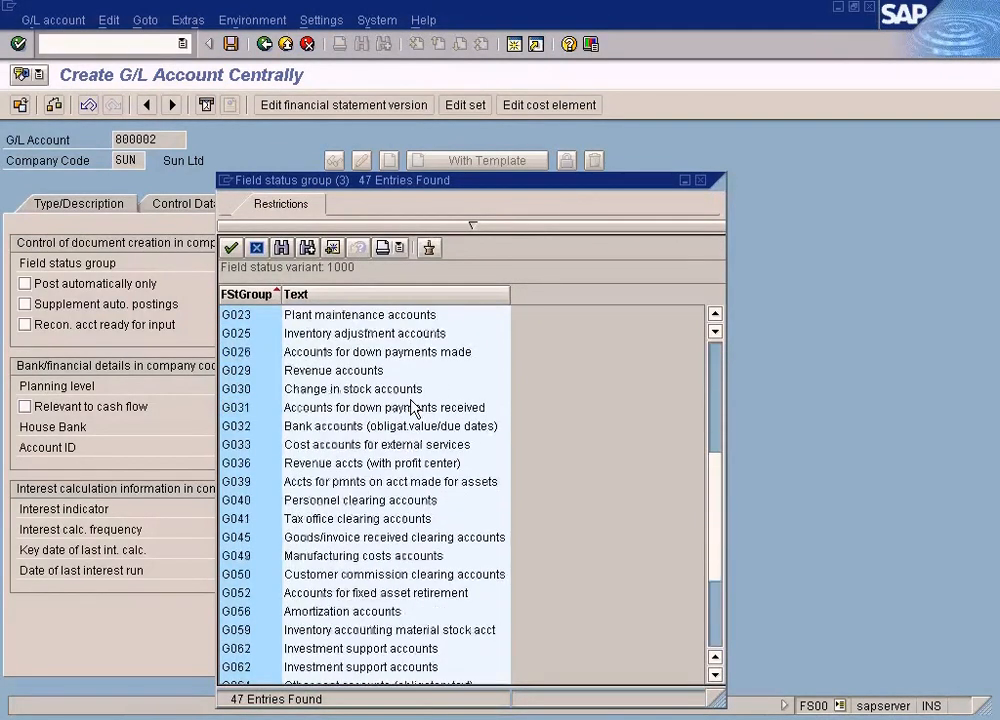
scroll(414, 407, down, 3)
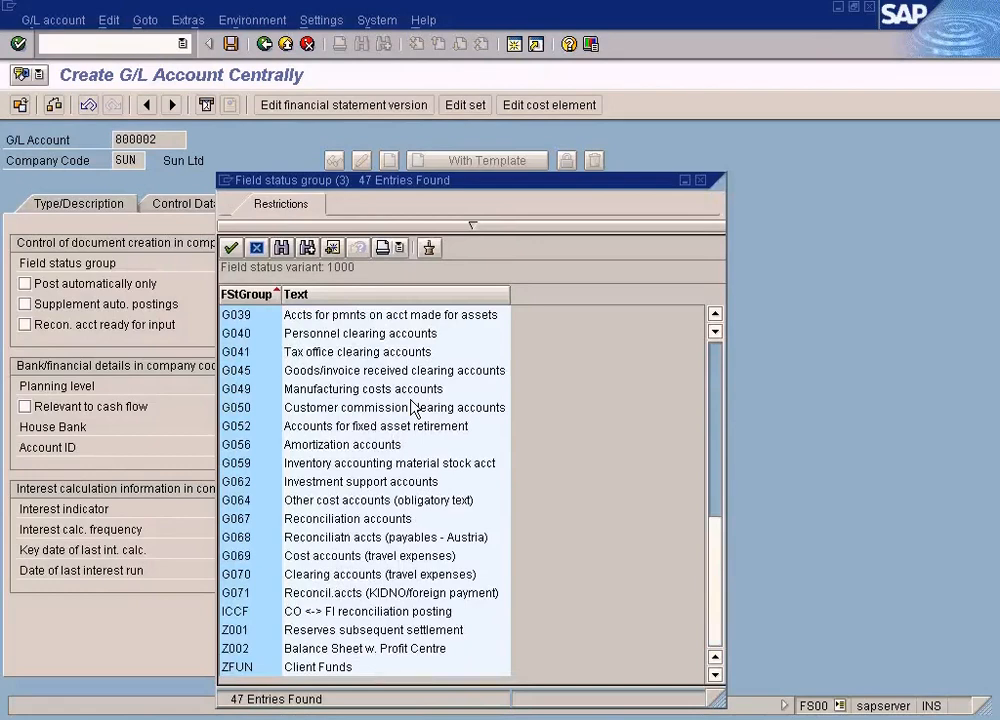
scroll(411, 406, up, 7)
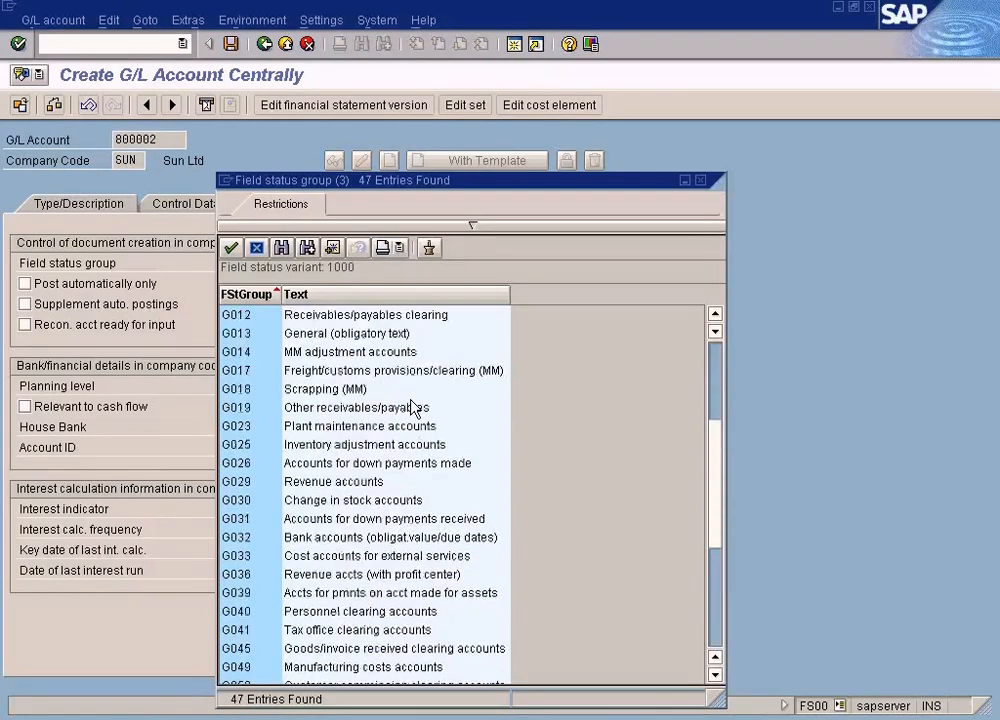
scroll(411, 406, up, 3)
click(411, 406)
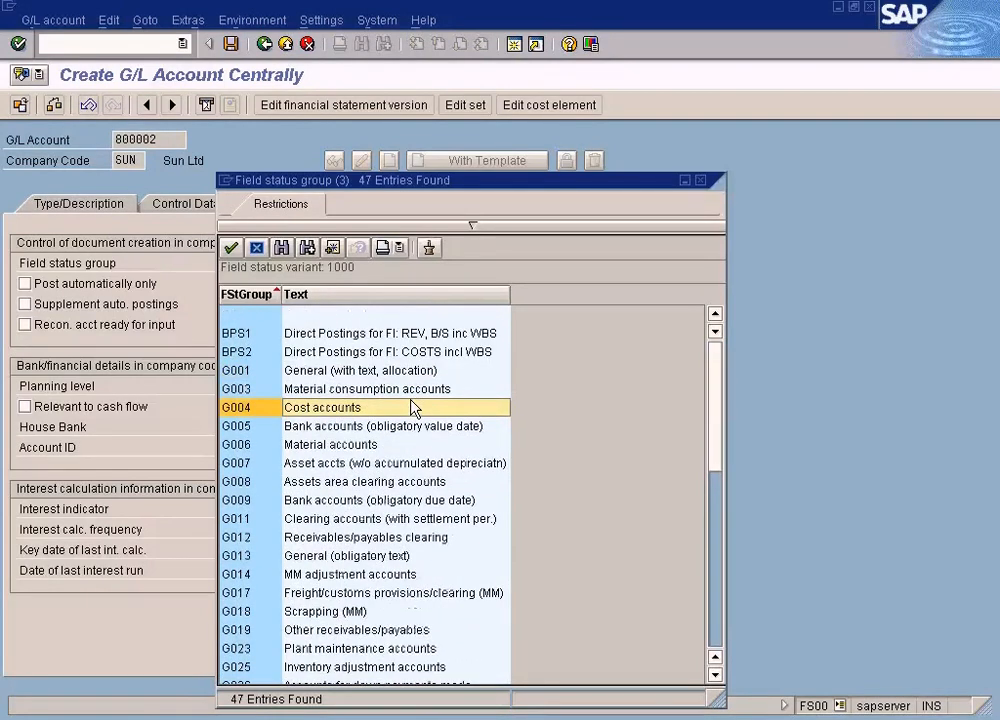
double_click(411, 406)
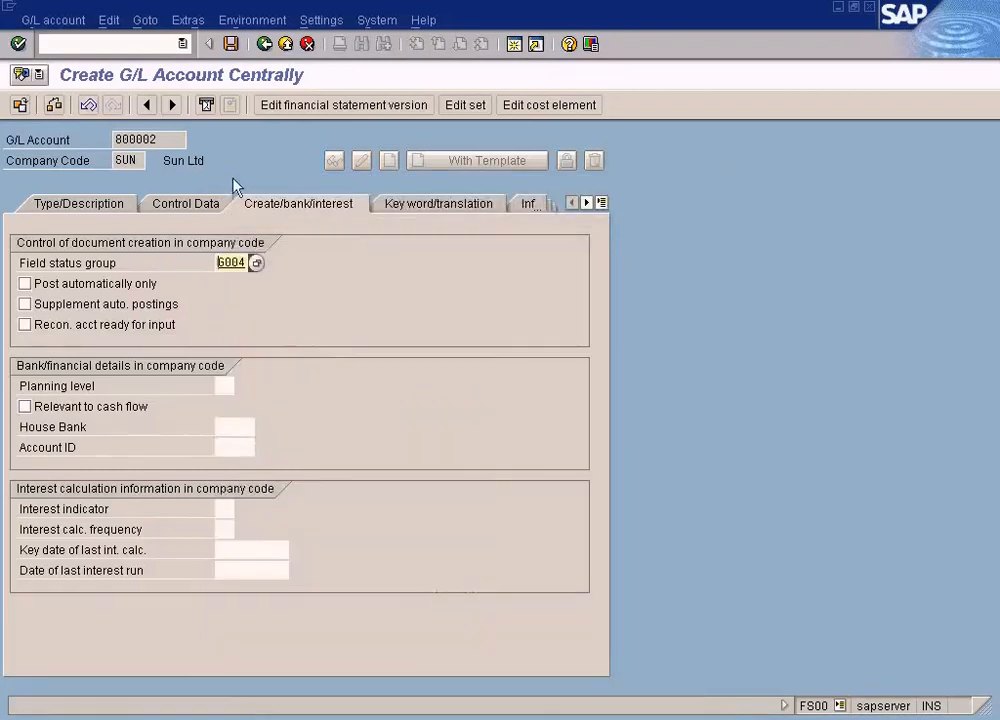
click(231, 45)
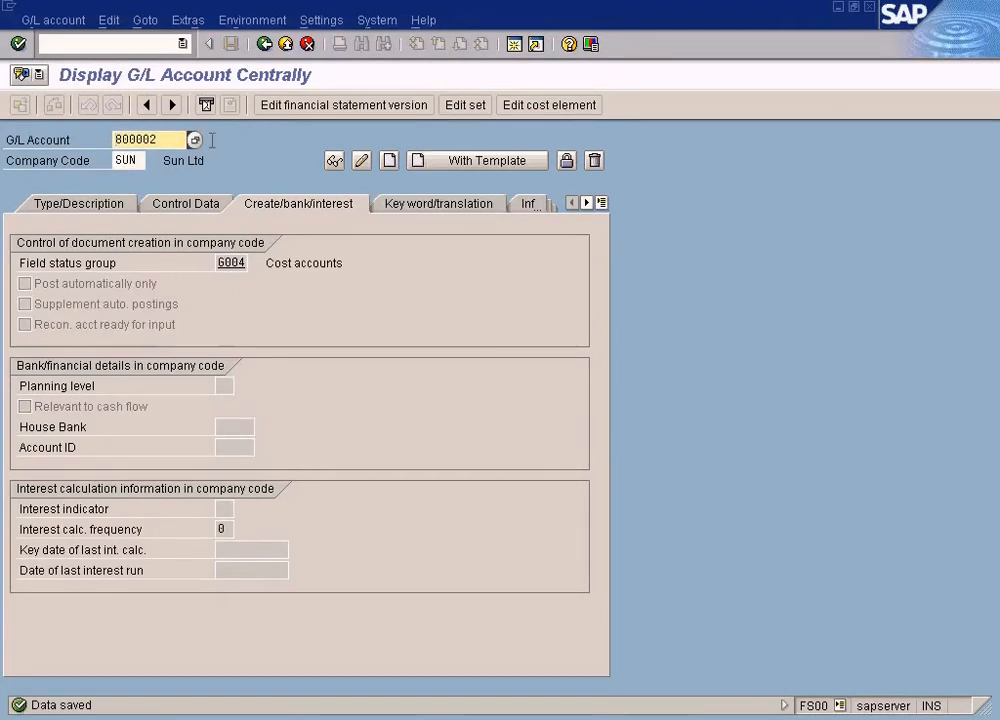
Return to the sample document and enter the Cash In Bank credit item with amount 1000, value date 01.05.2009 and due date 01.05.2009
click(528, 418)
click(480, 719)
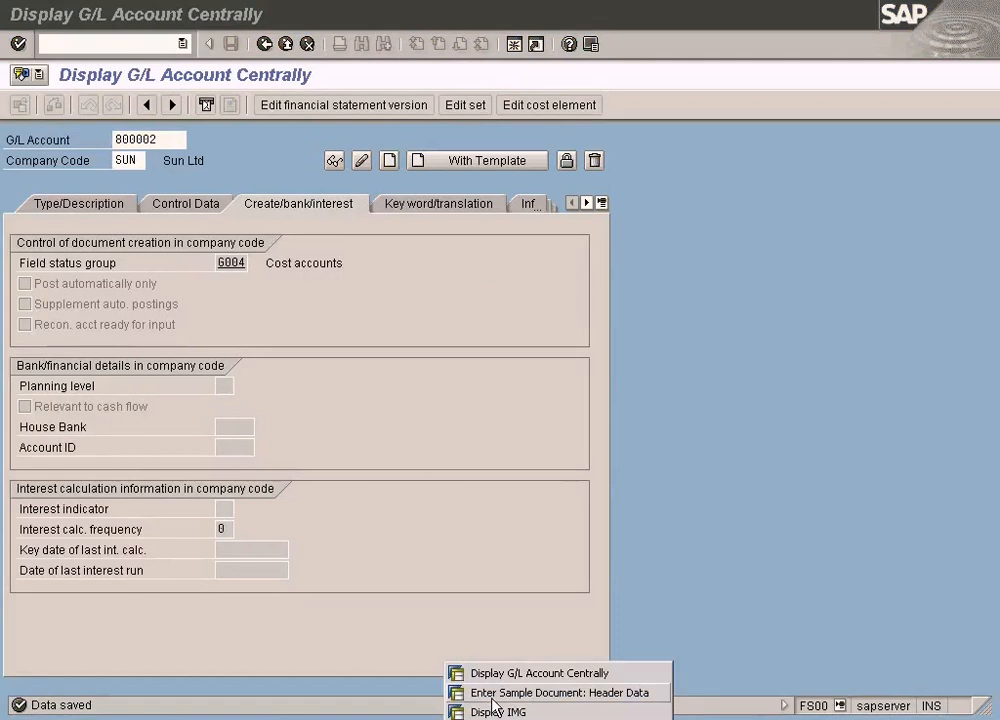
click(515, 692)
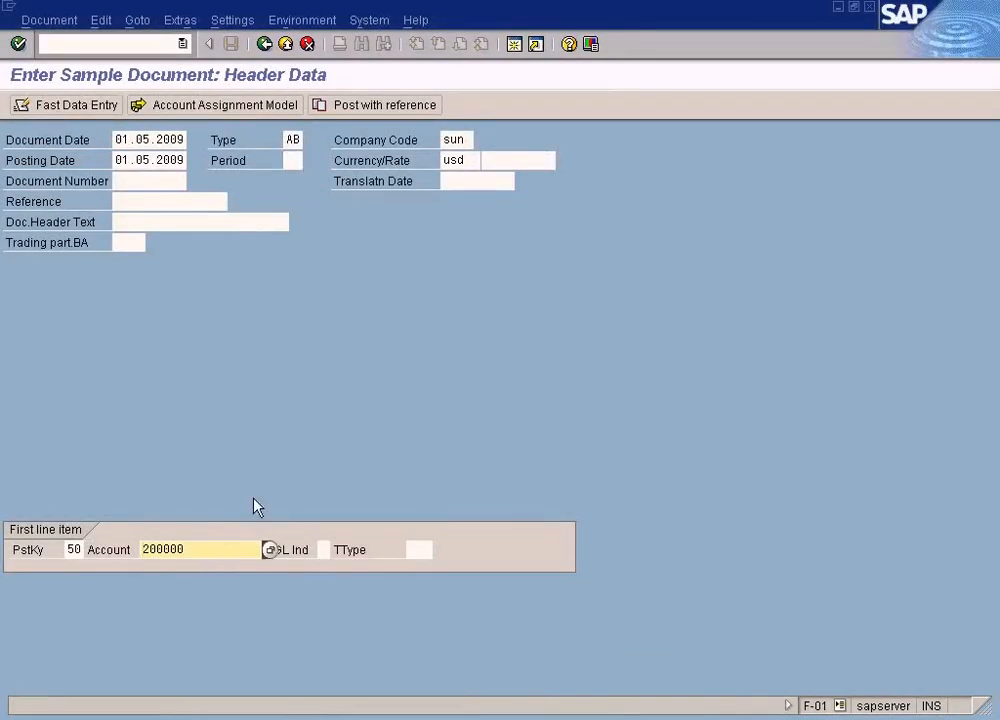
key(Return)
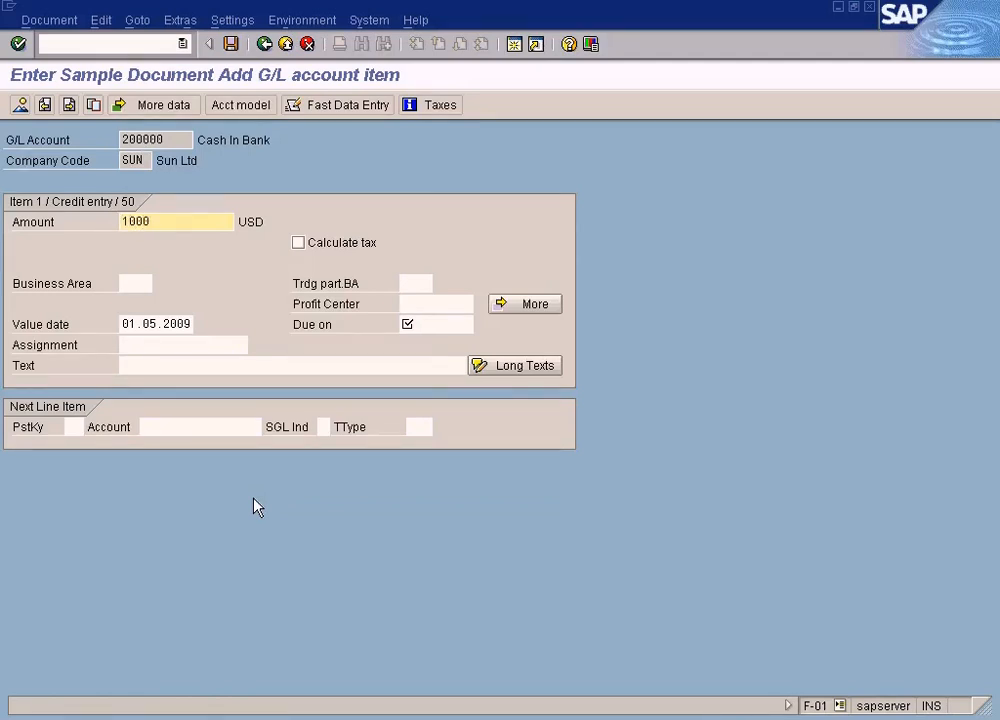
click(413, 318)
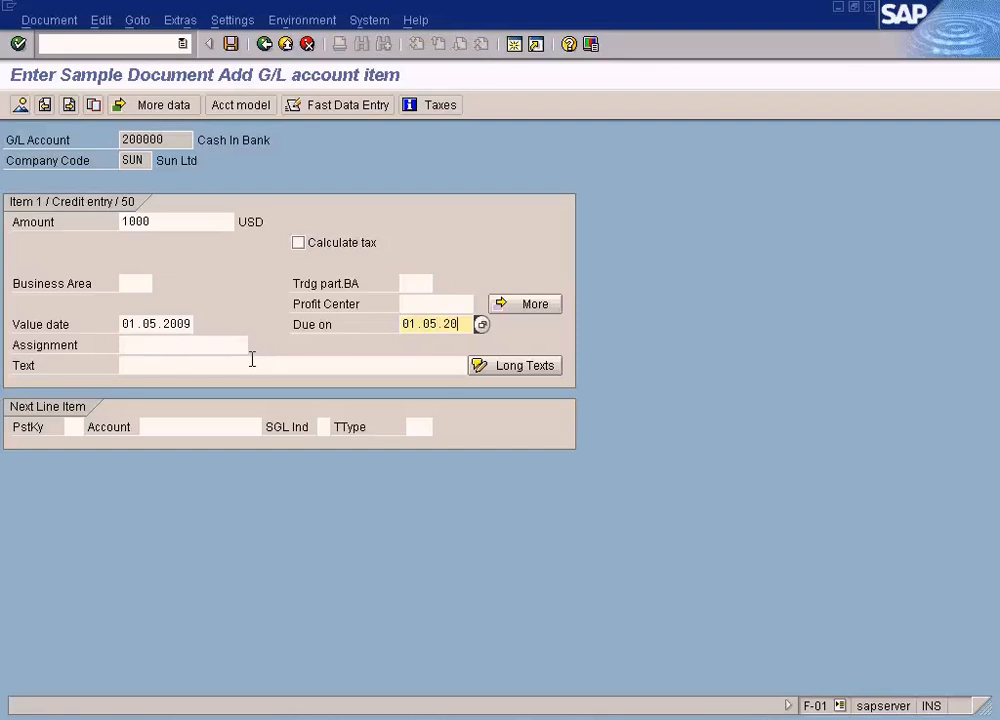
Set the next line item to posting key 40 and account 800002
click(74, 427)
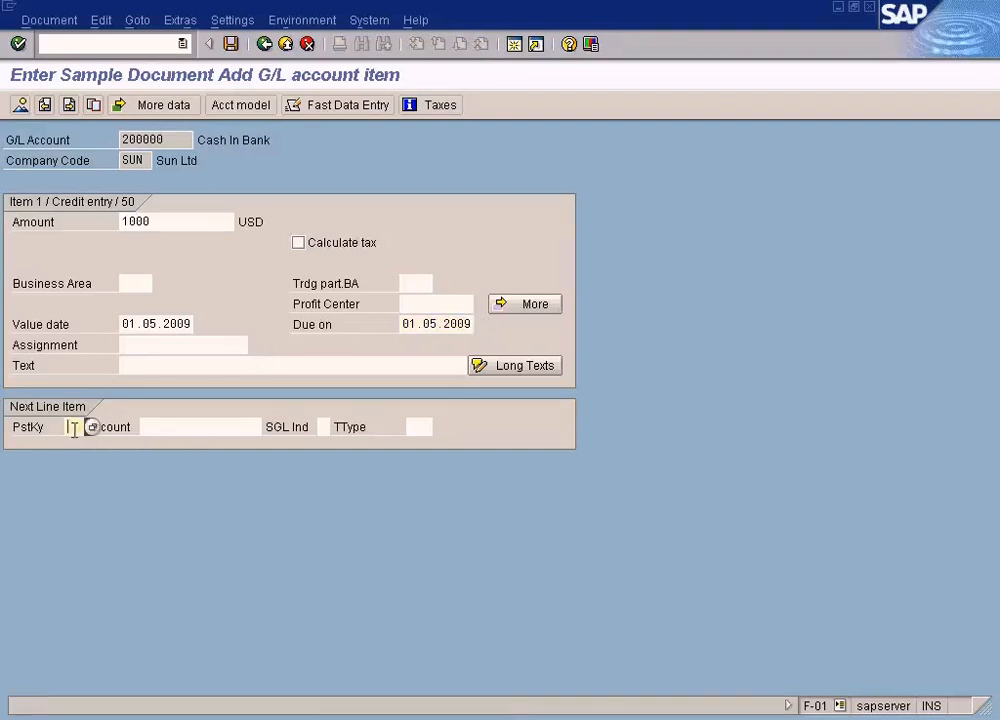
text(40)
key(Tab)
text(800002)
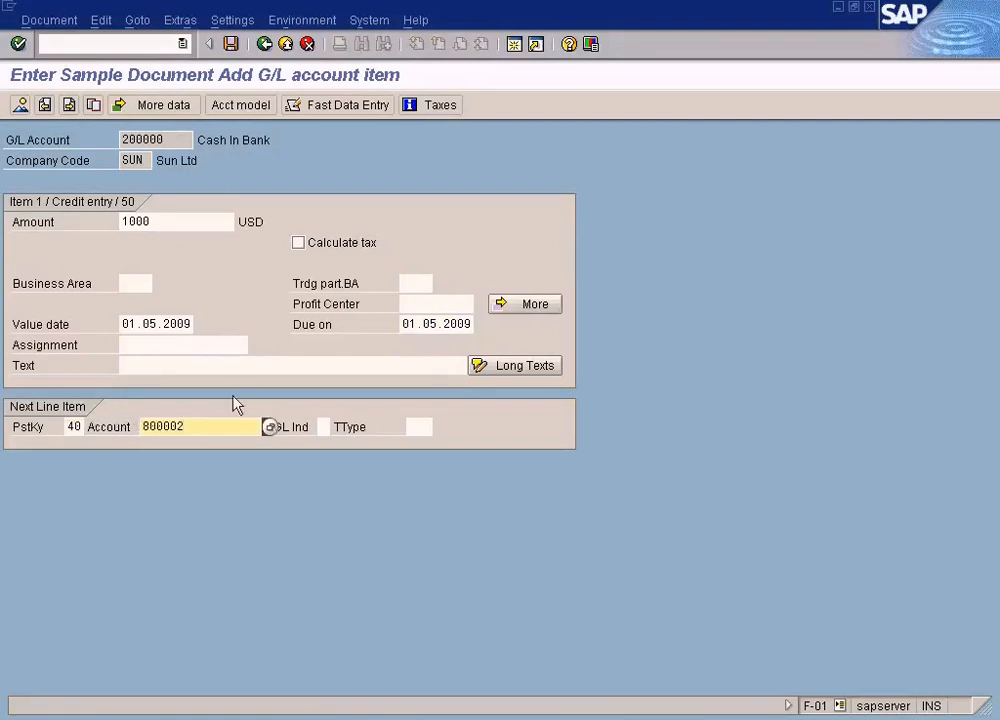
Switch to Paint and check the debited account in the rent note, then go back to the sample document
click(620, 718)
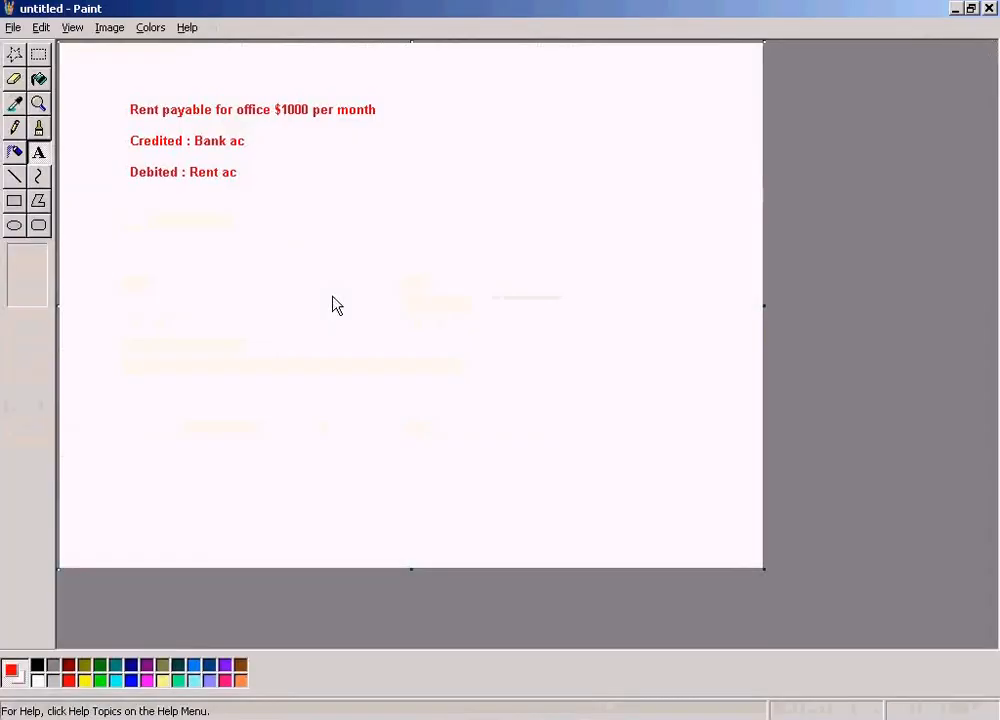
drag(120, 163, 287, 202)
click(266, 307)
click(39, 54)
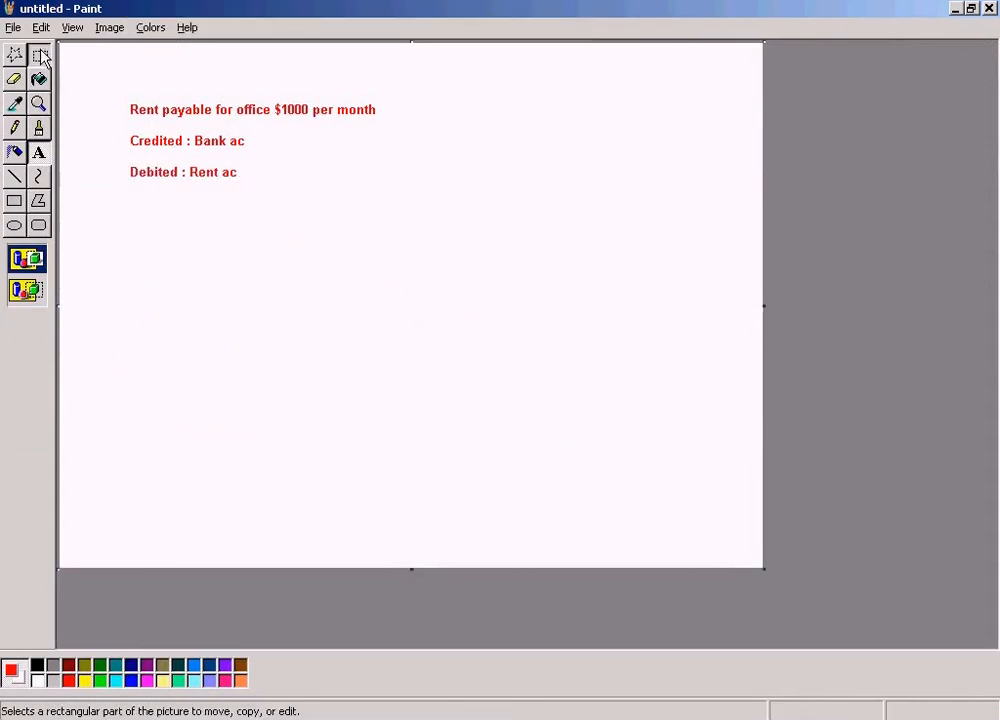
drag(117, 150, 259, 202)
click(259, 250)
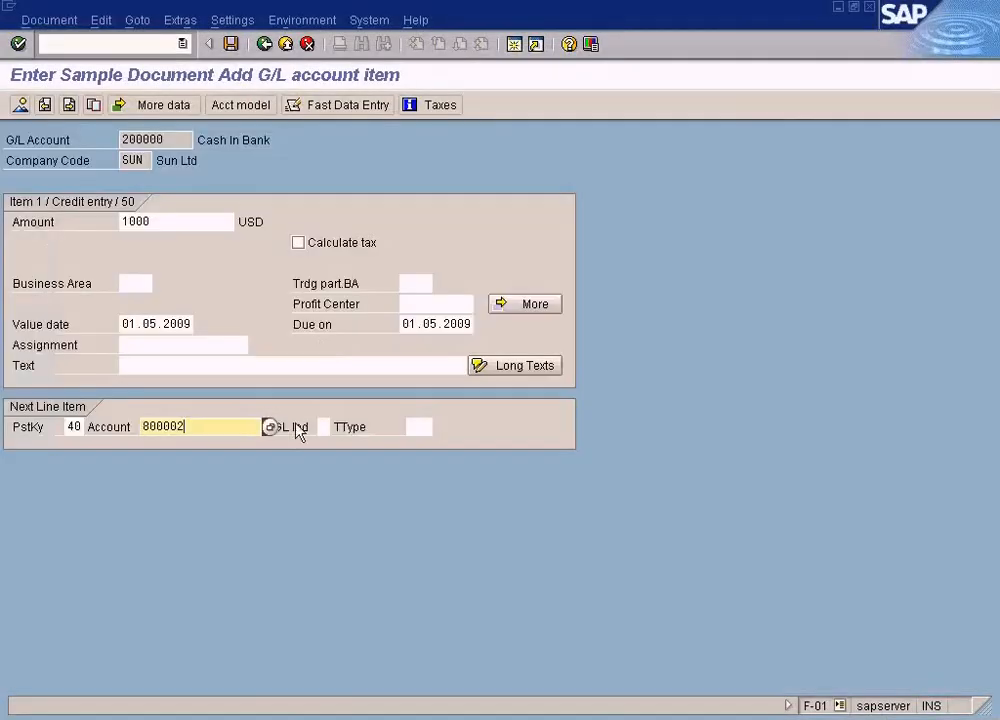
Enter 1000 USD as the Rent Payable debit amount and display the document overview
key(Return)
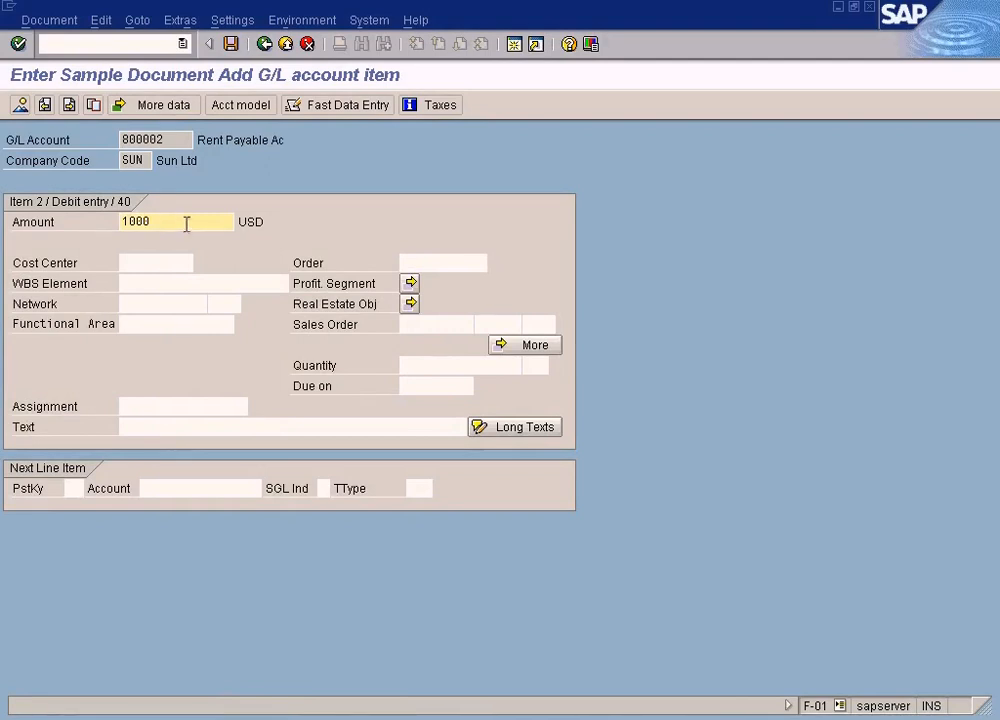
click(20, 105)
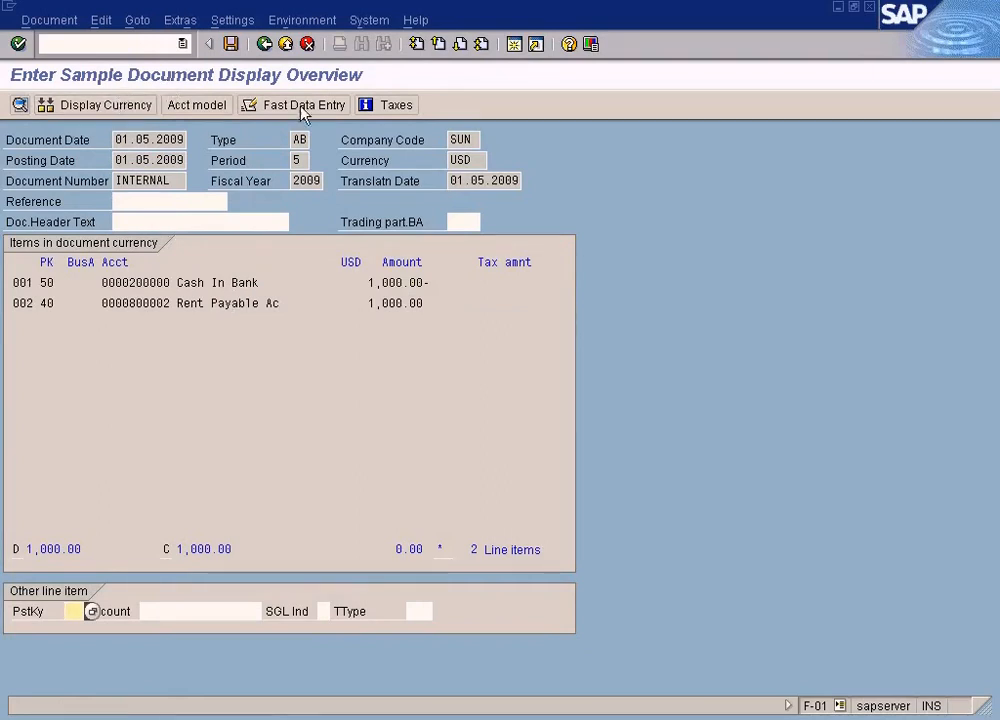
click(514, 45)
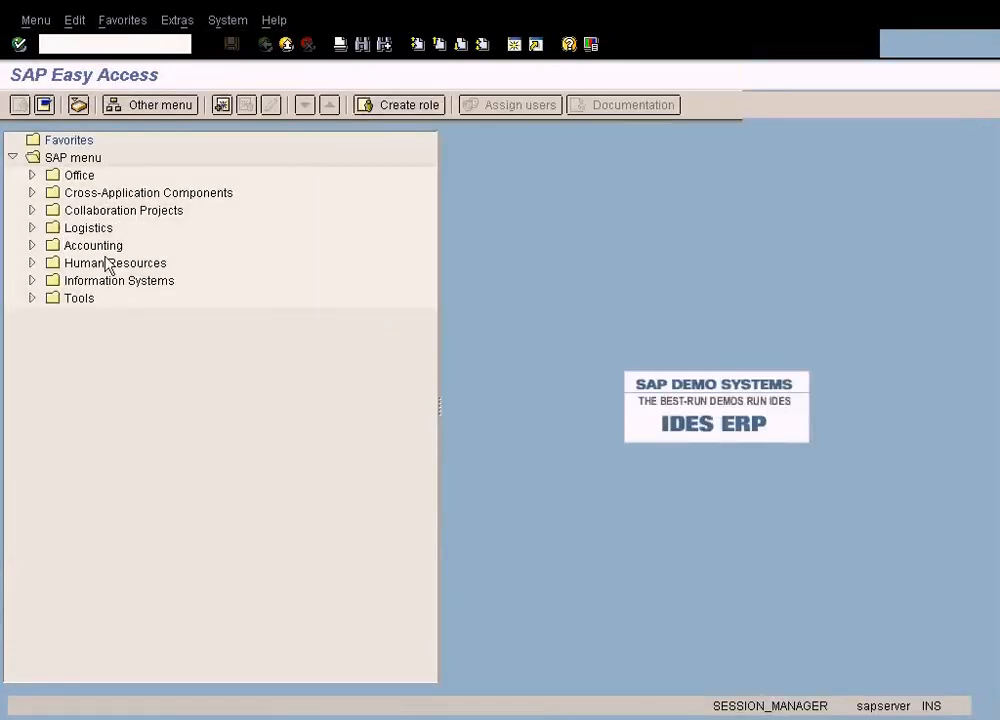
click(32, 245)
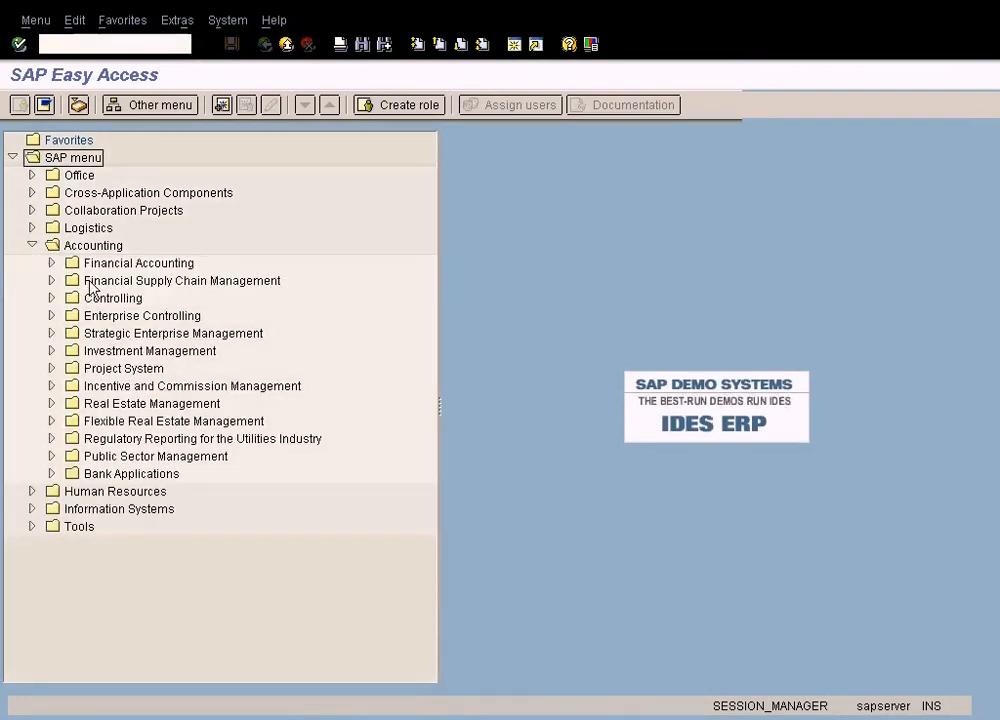
click(490, 718)
click(493, 712)
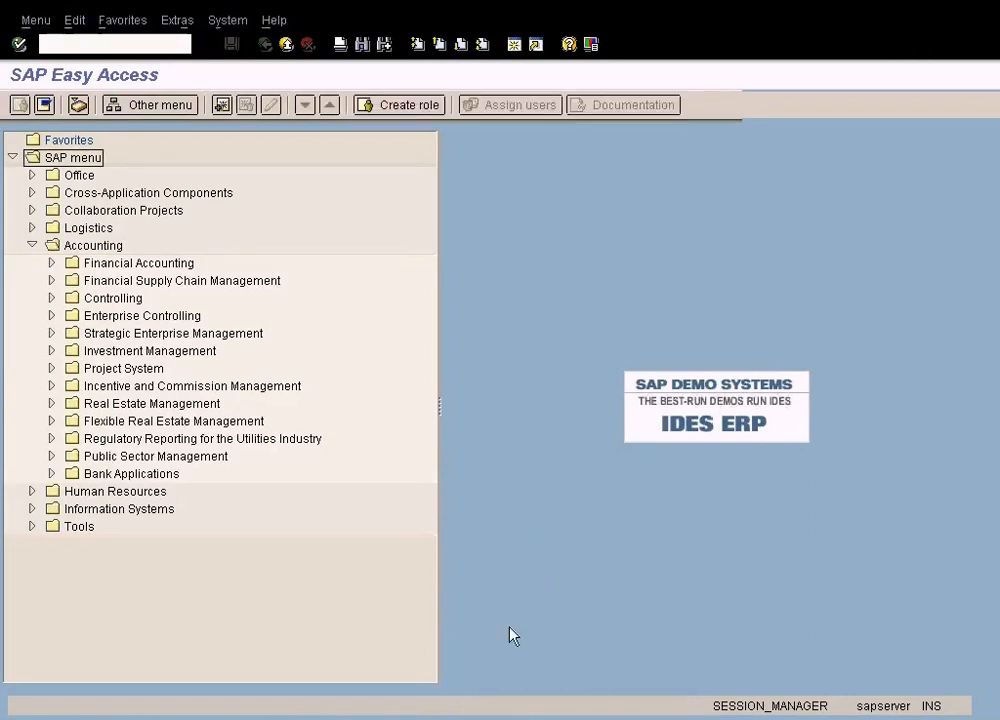
click(14, 13)
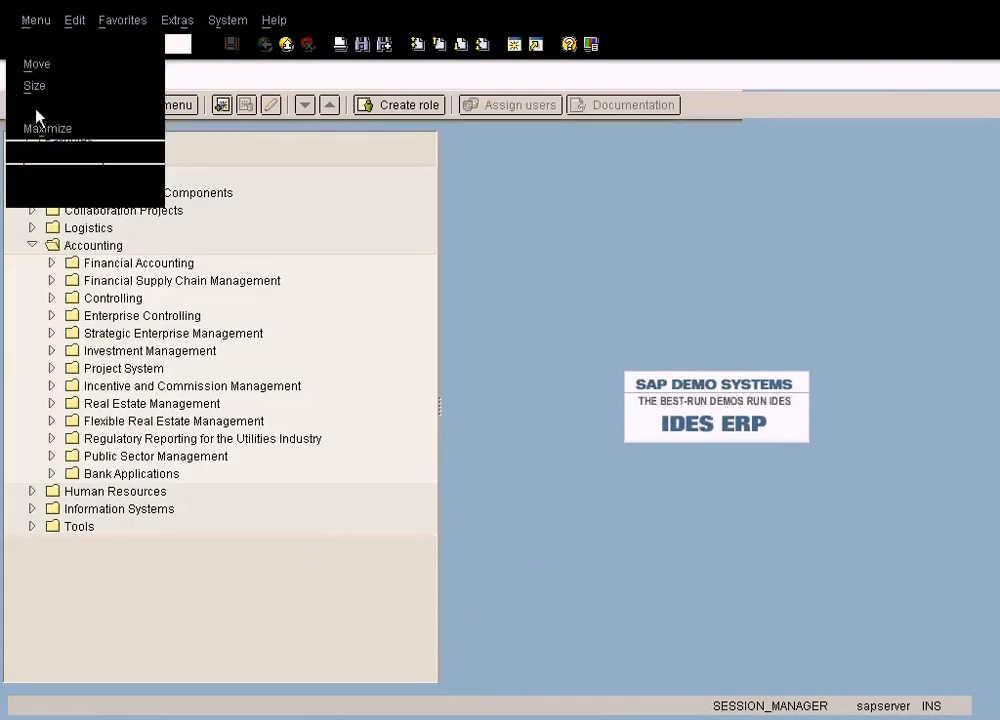
click(38, 163)
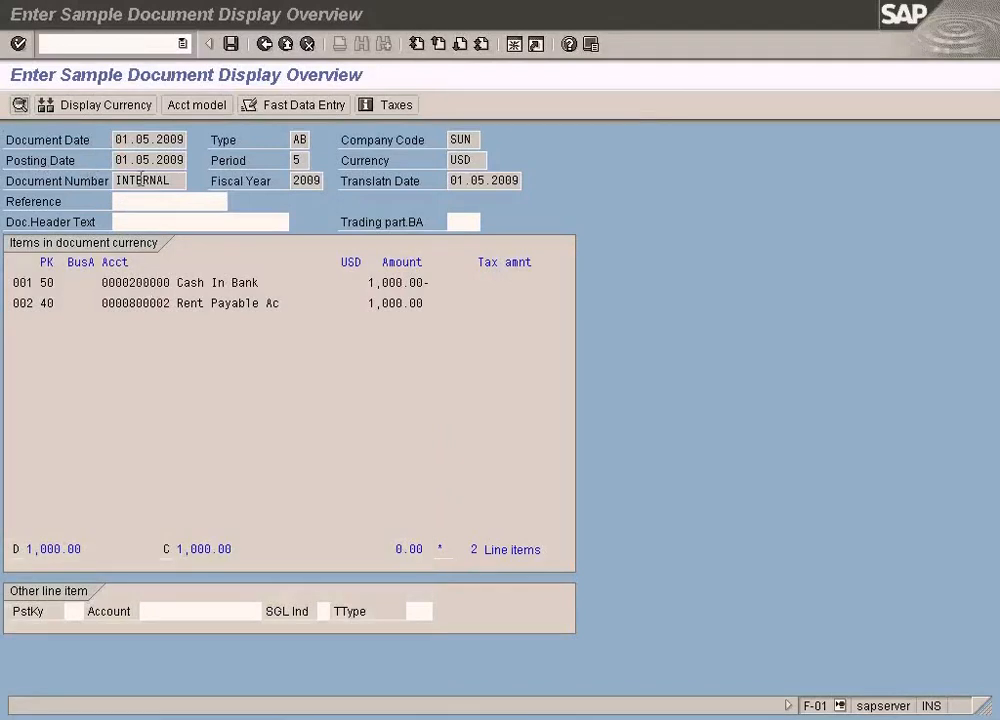
Switch to the G/L account session and end its transaction with /n to return to SAP Easy Access
click(553, 718)
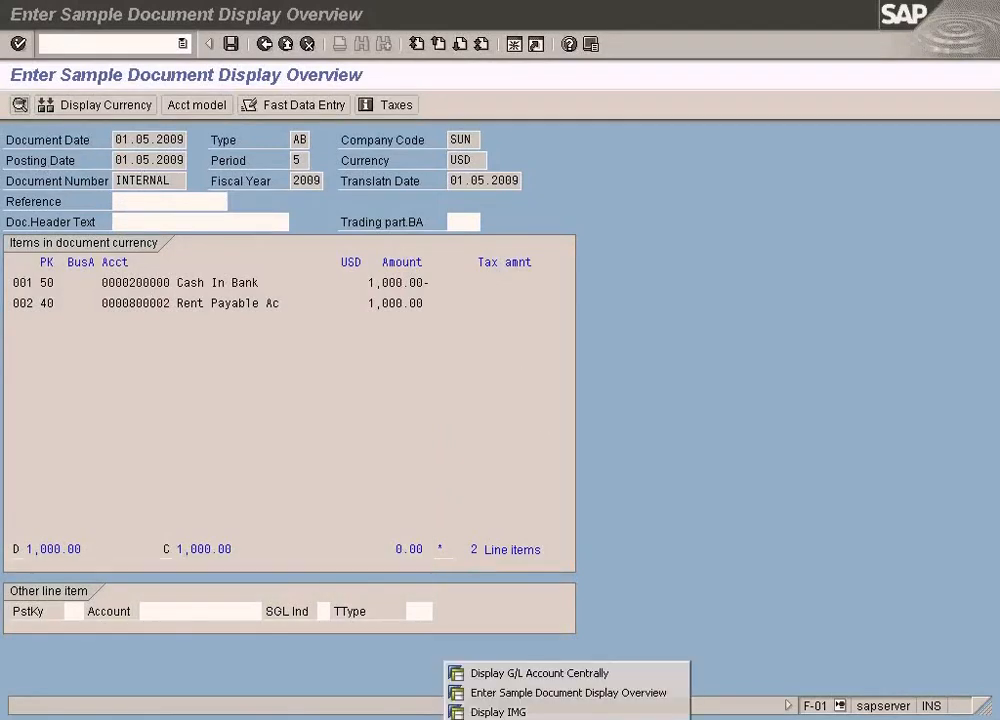
click(547, 676)
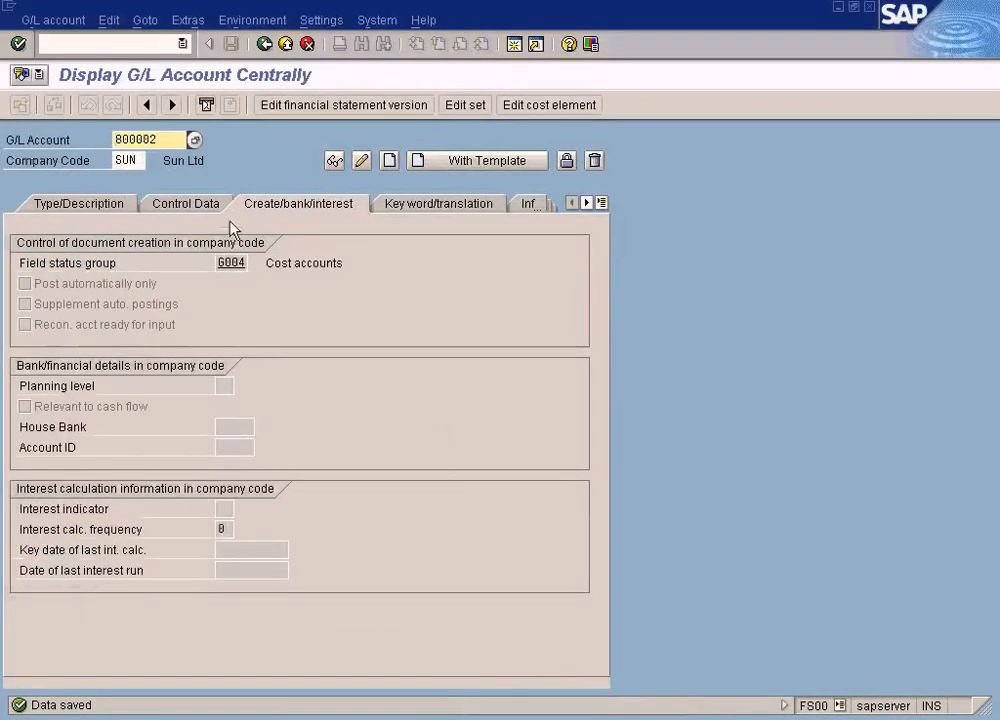
text(/n)
key(Return)
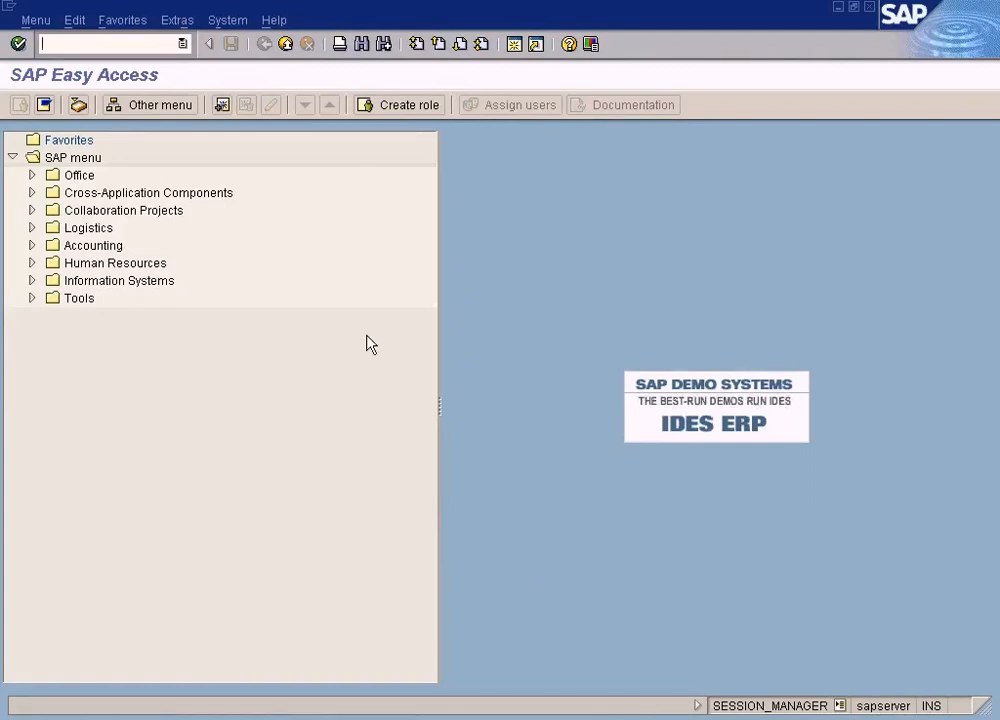
Try Display Balances (New) for General Ledger accounts in Financial Accounting, leave it and open Display/Change Items (New) instead
click(31, 245)
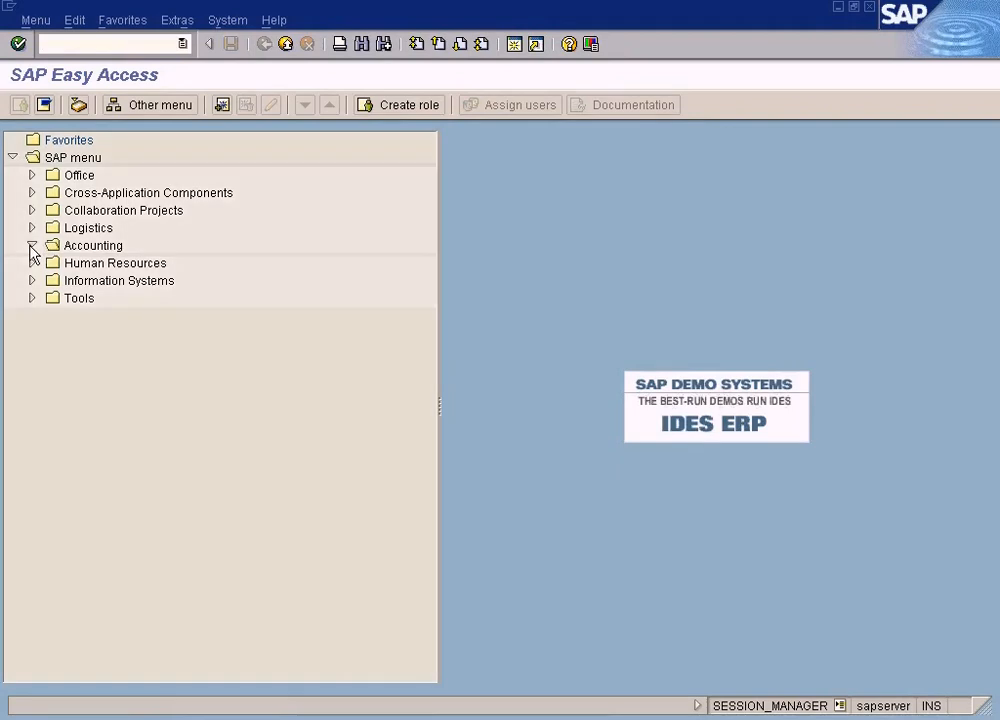
click(51, 263)
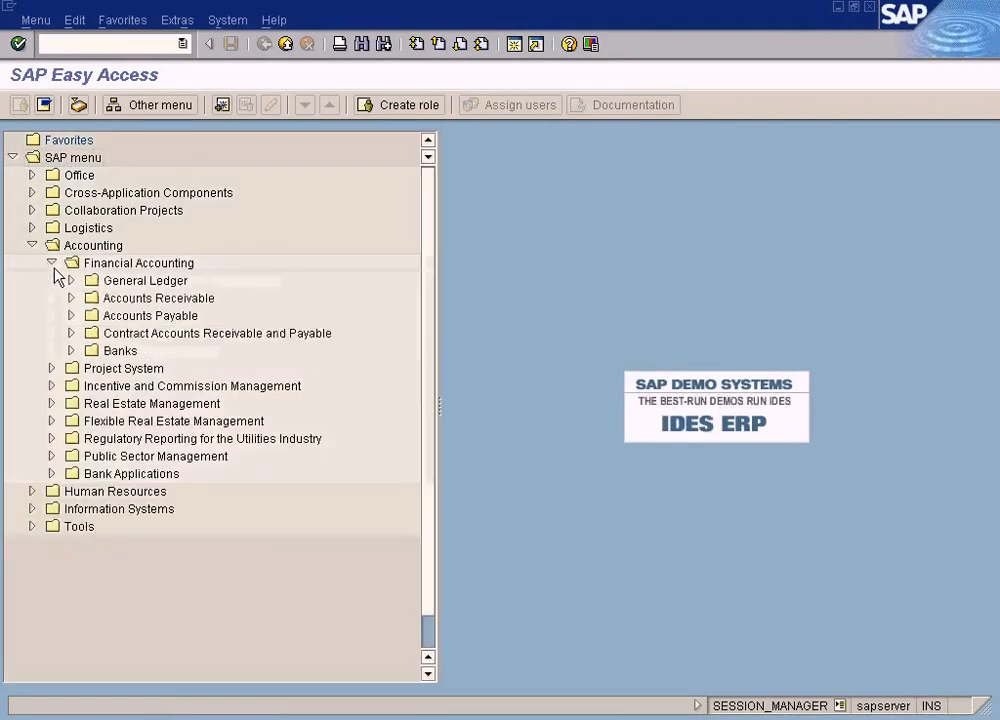
click(70, 281)
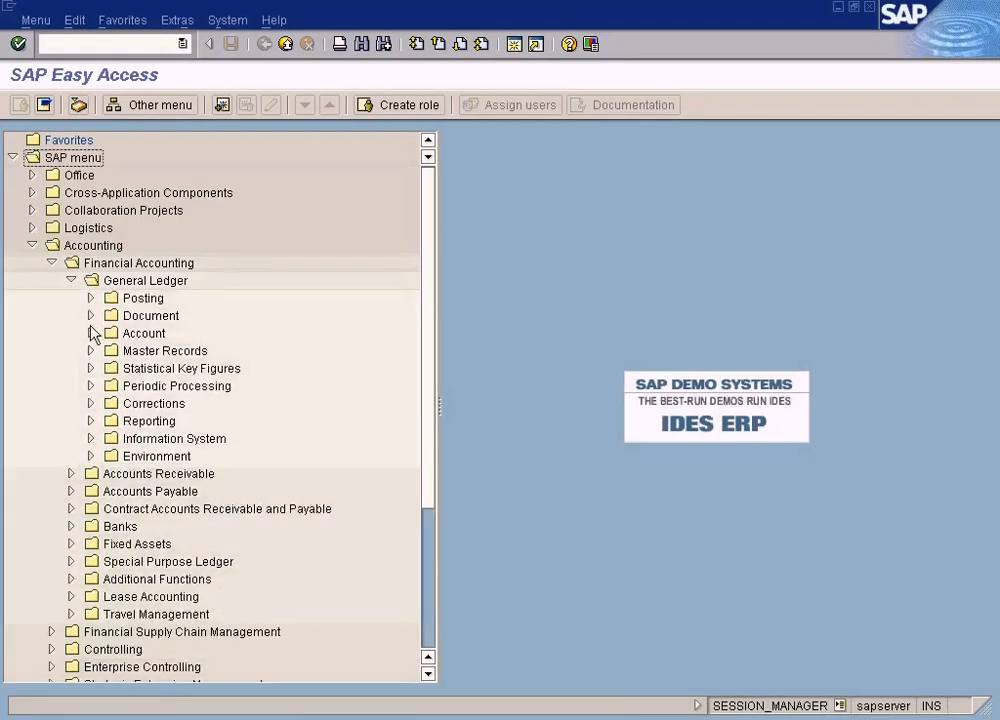
click(91, 333)
double_click(257, 370)
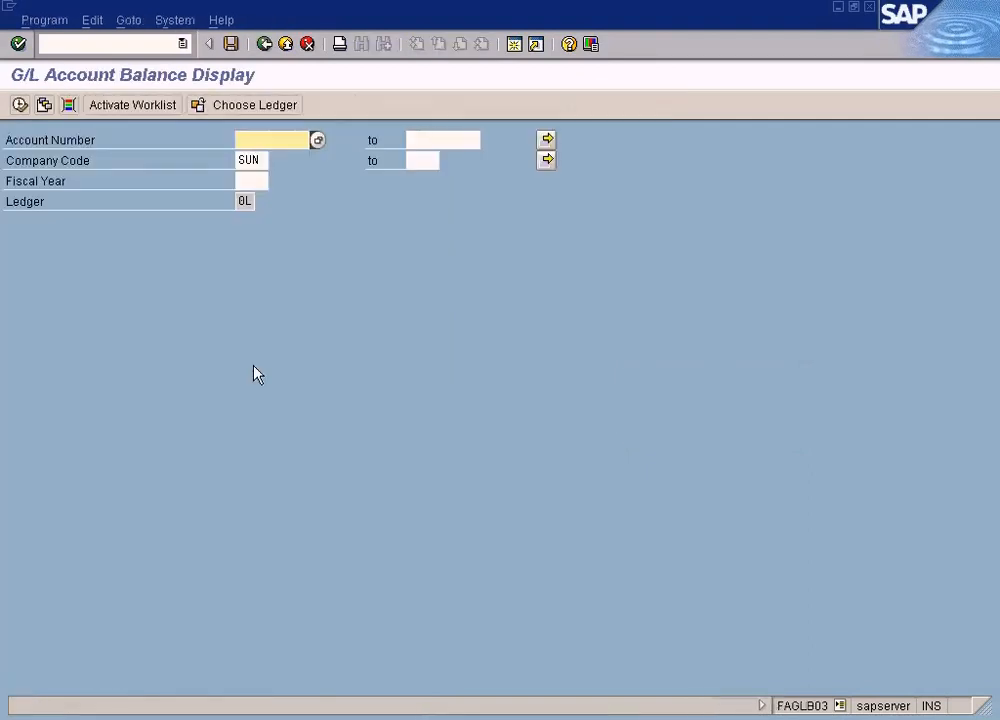
click(264, 44)
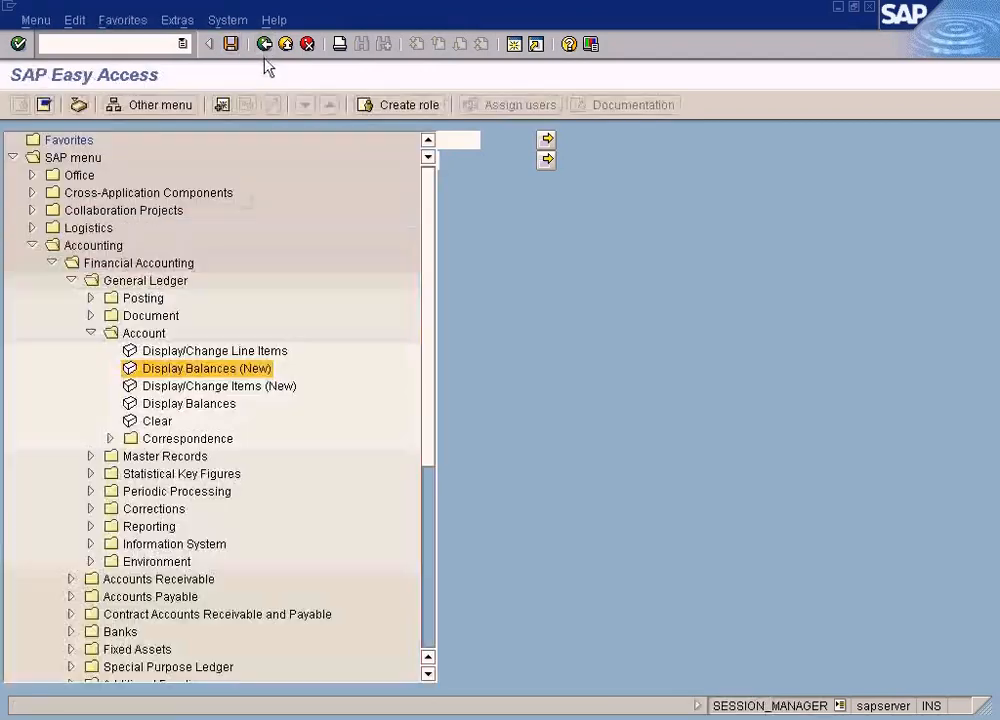
click(243, 386)
double_click(243, 386)
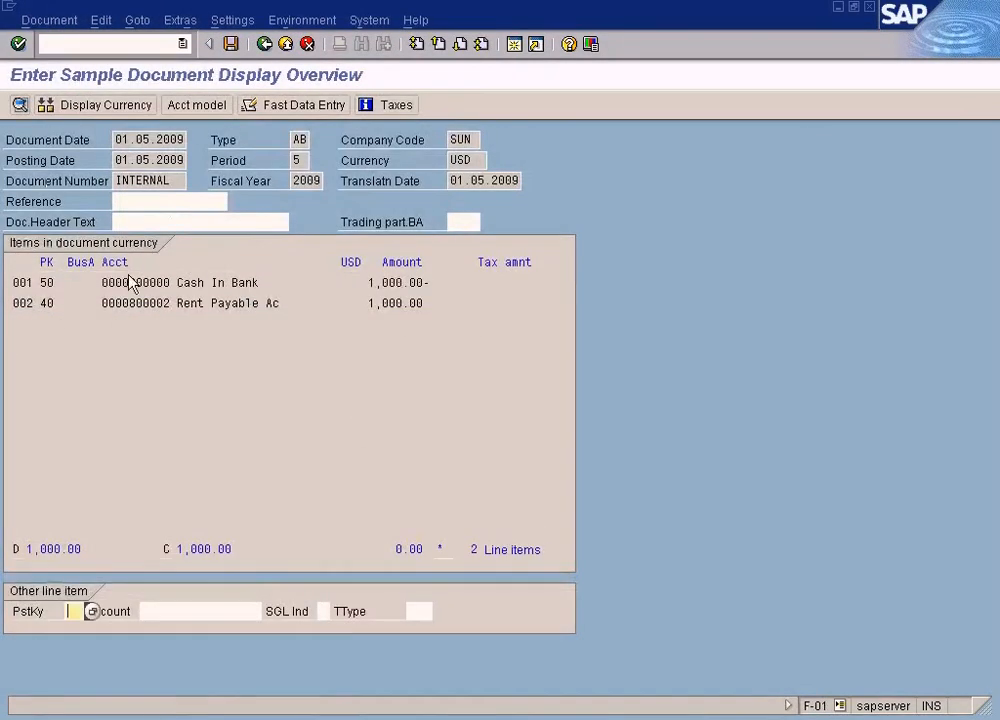
Copy the Cash In Bank account number from the sample document and display all its items in the G/L line item display
drag(129, 283, 177, 285)
key(ctrl+c)
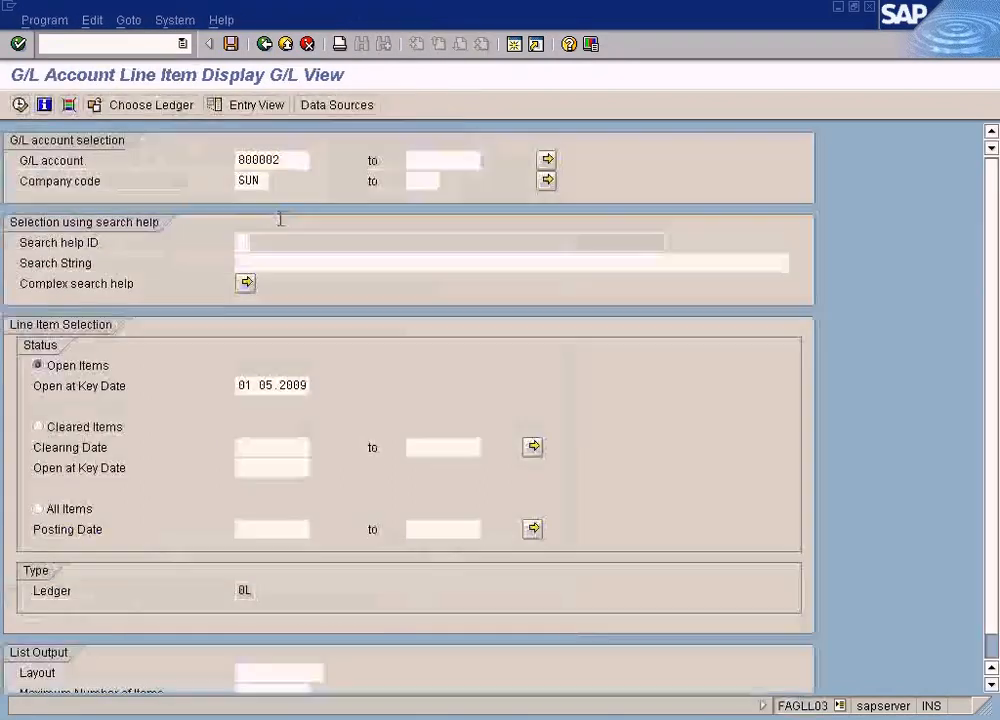
click(292, 160)
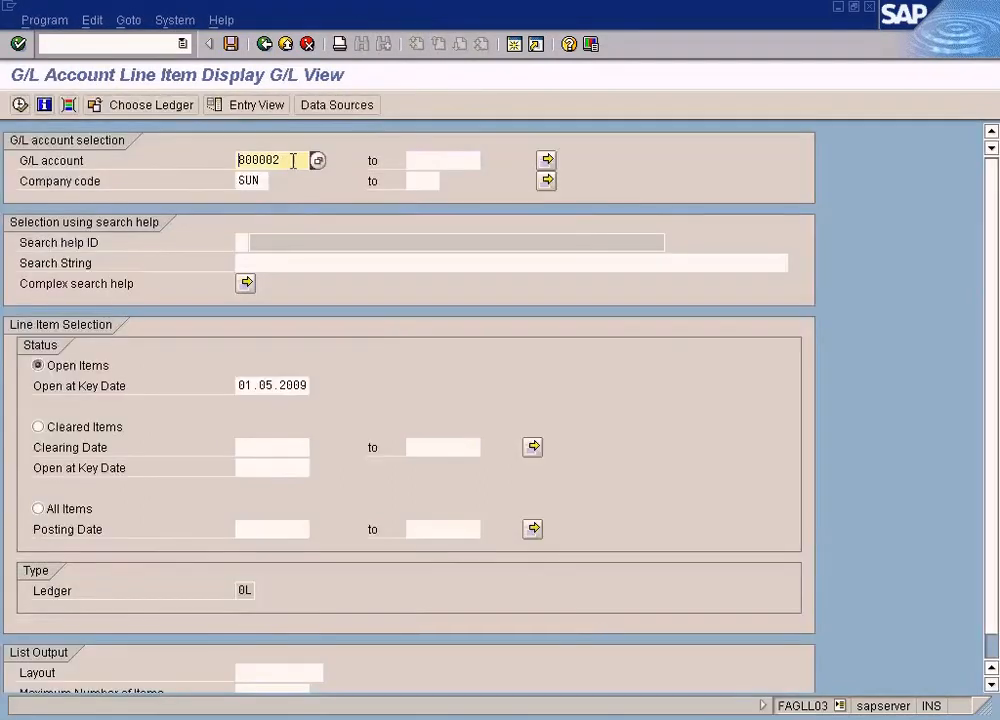
key(BackSpace)
key(BackSpace)
key(BackSpace)
key(BackSpace)
key(ctrl+v)
click(38, 509)
click(19, 105)
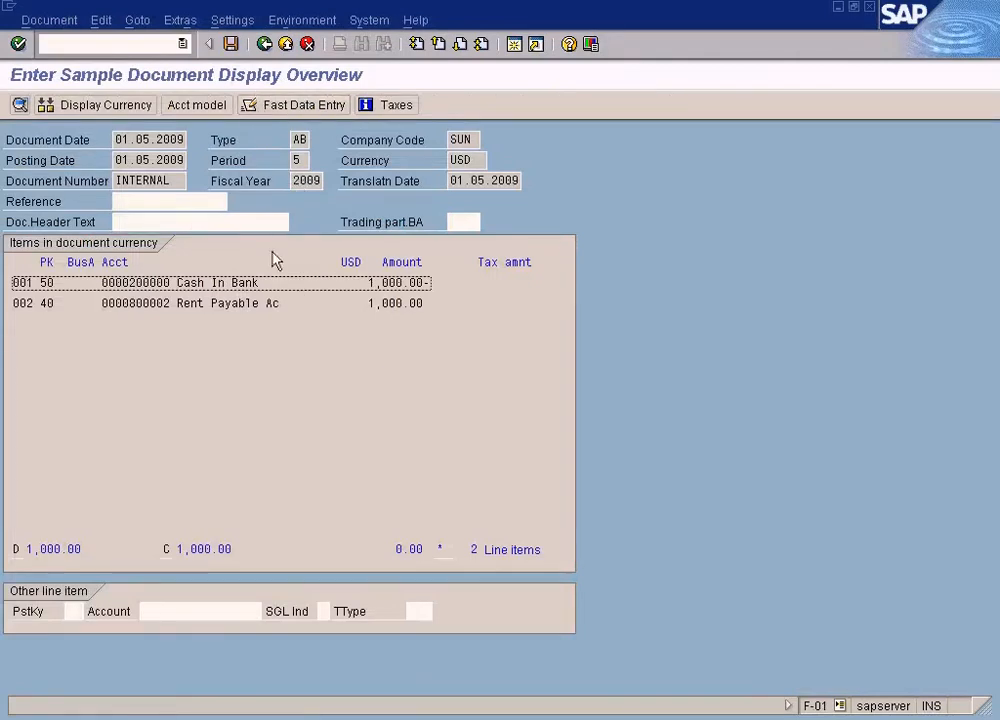
key(alt+Tab)
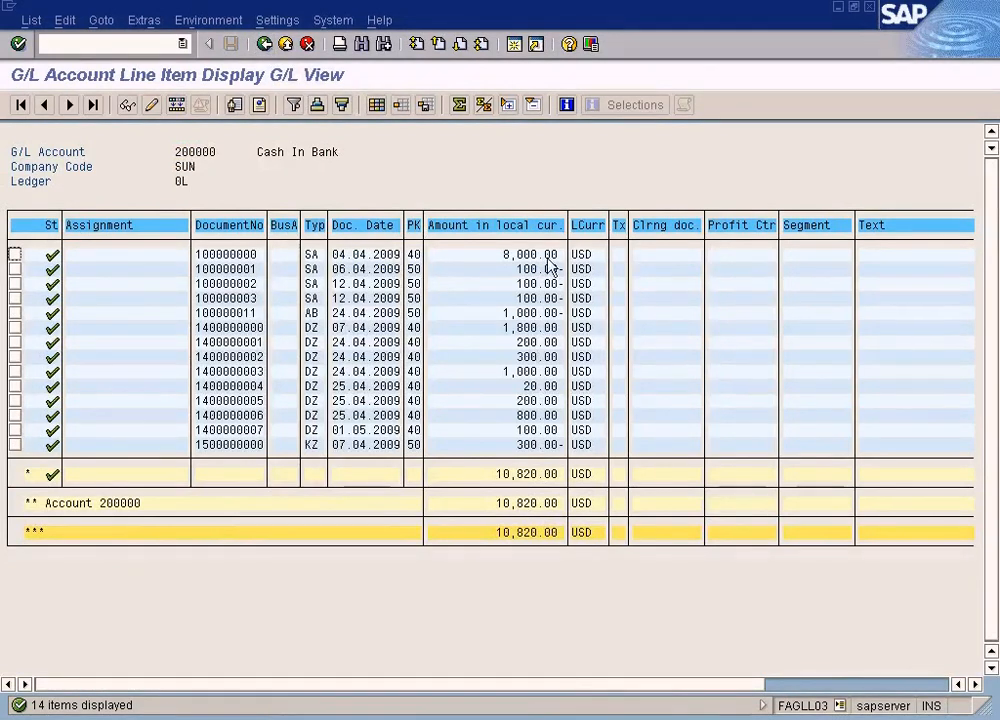
Return to the line item selection and run it for all items of the Rent Payable account copied from the sample document
click(264, 44)
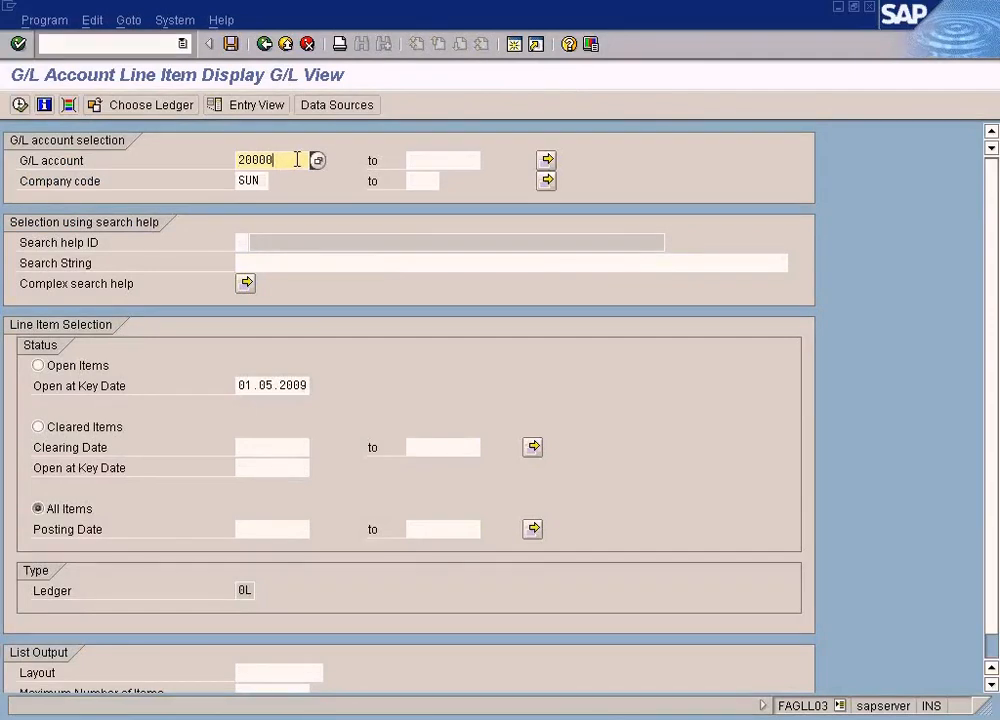
key(F3)
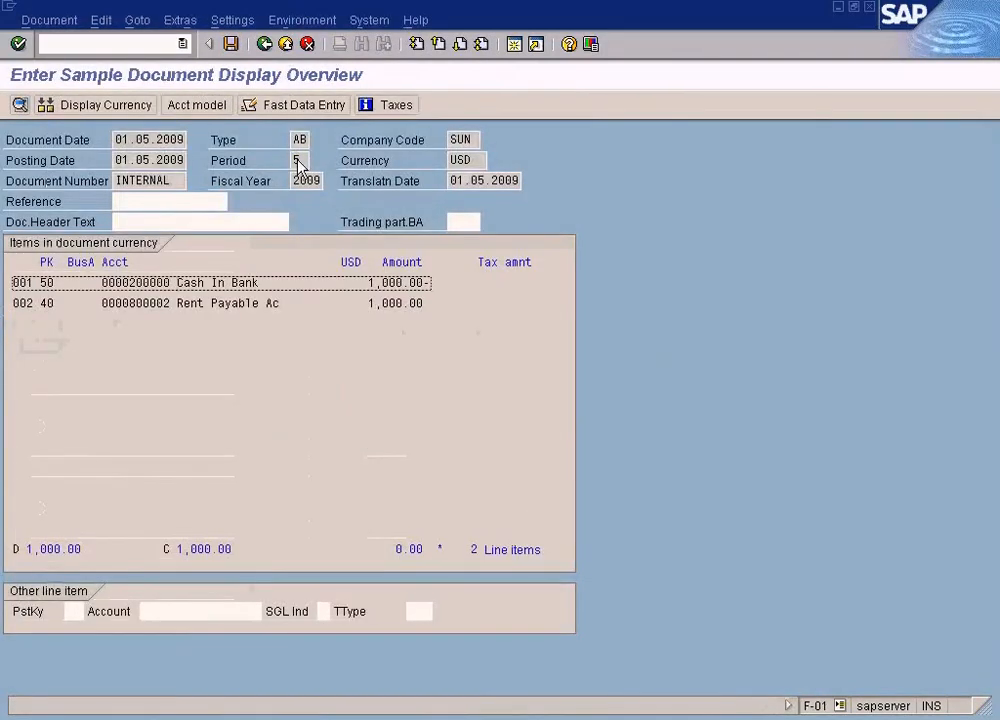
drag(130, 303, 170, 303)
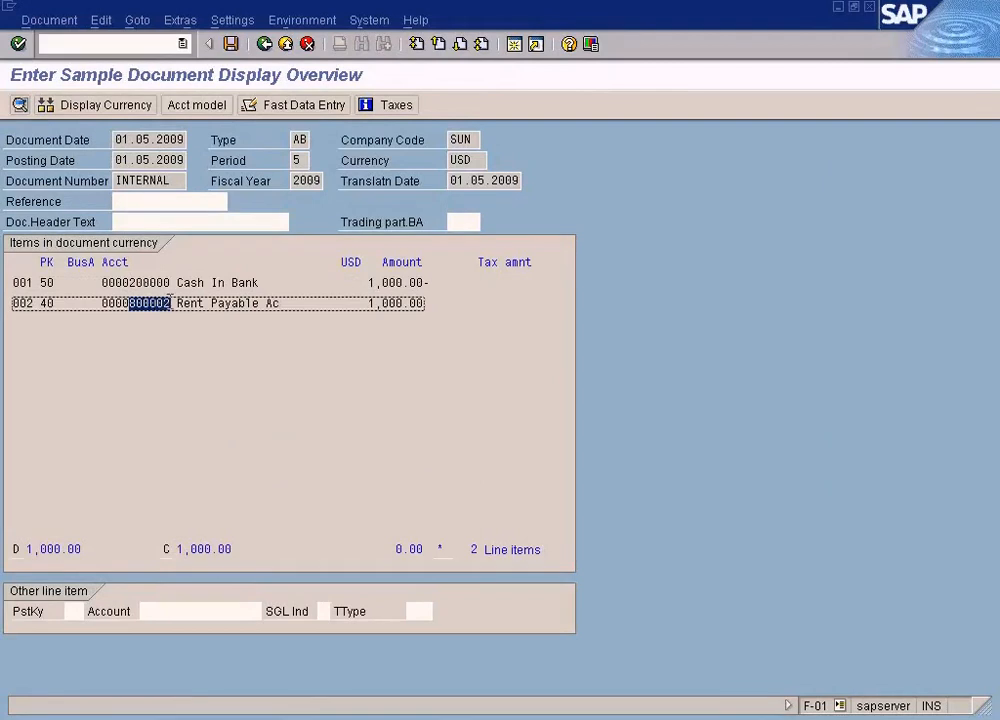
key(ctrl+c)
key(F3)
key(ctrl+v)
click(20, 105)
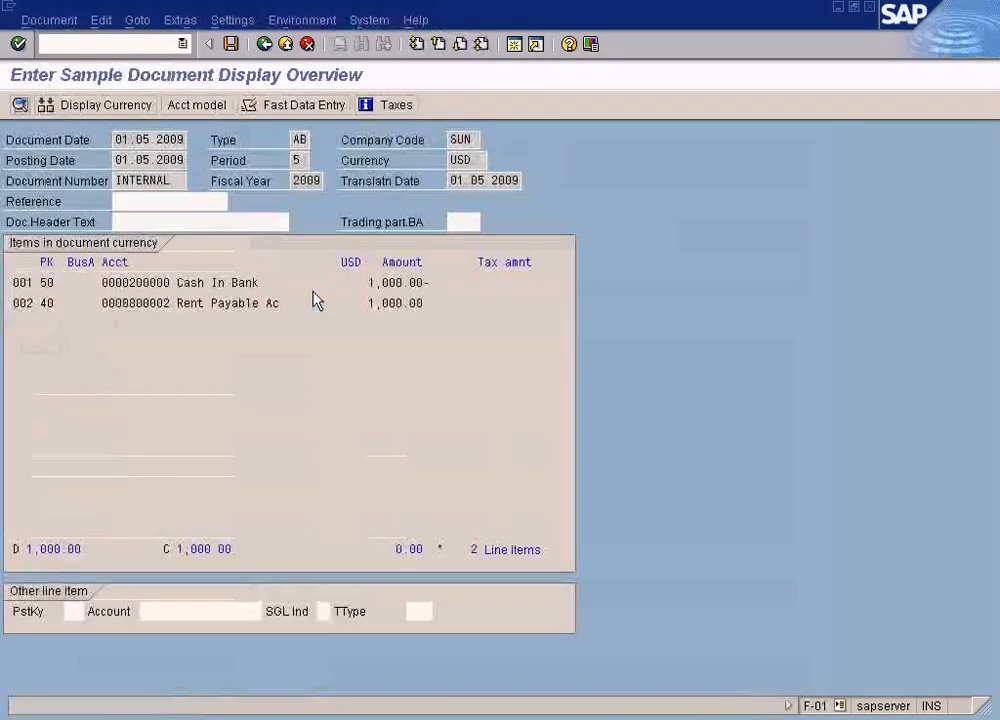
Go back to the sample document overview and save the document
click(313, 300)
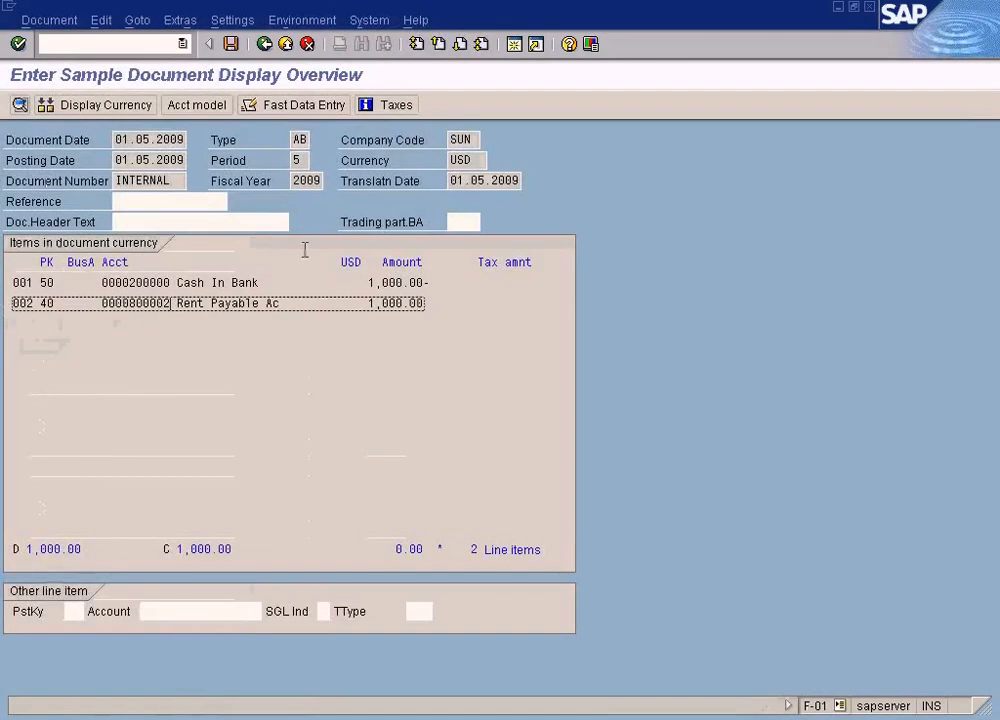
click(231, 44)
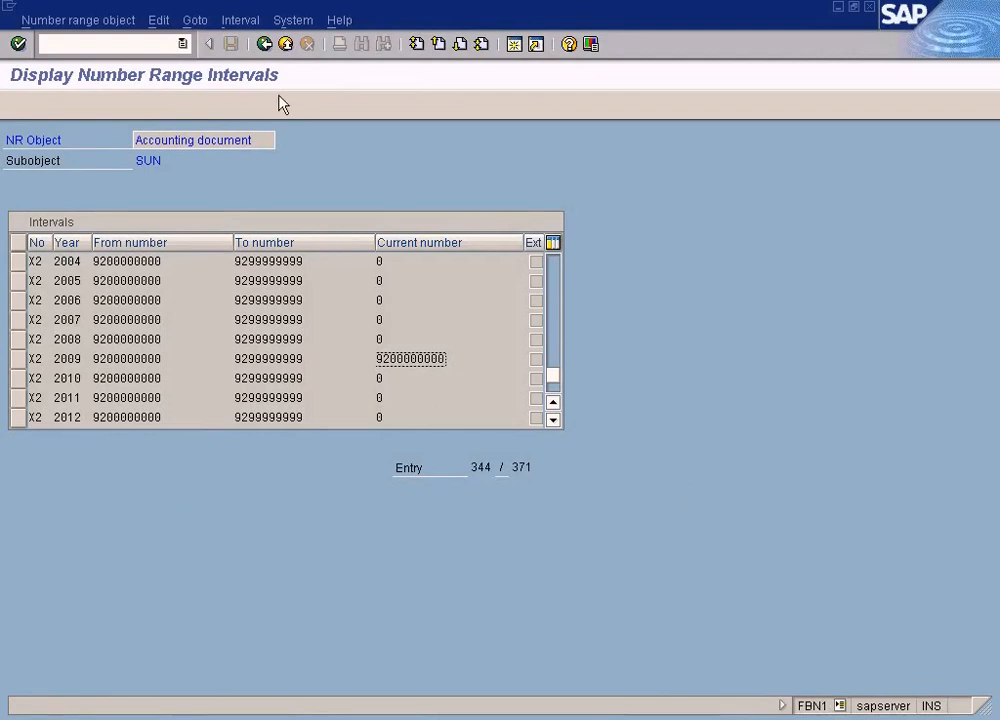
Leave the number range display for the implementation guide and collapse the Recurring Entries and Document Header nodes
click(264, 45)
click(264, 45)
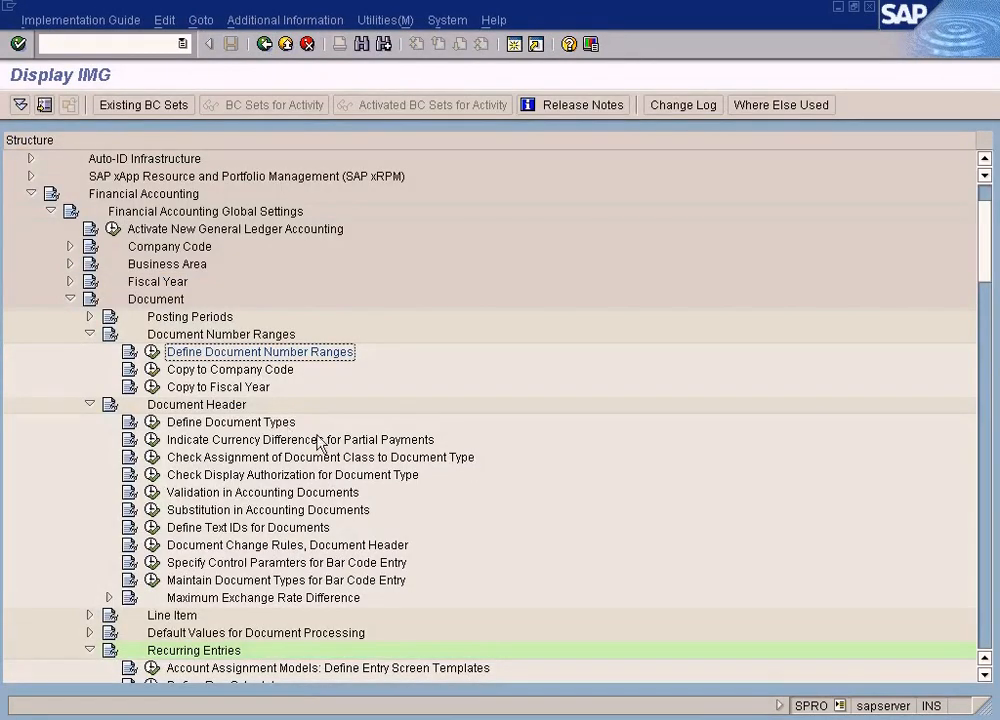
click(91, 650)
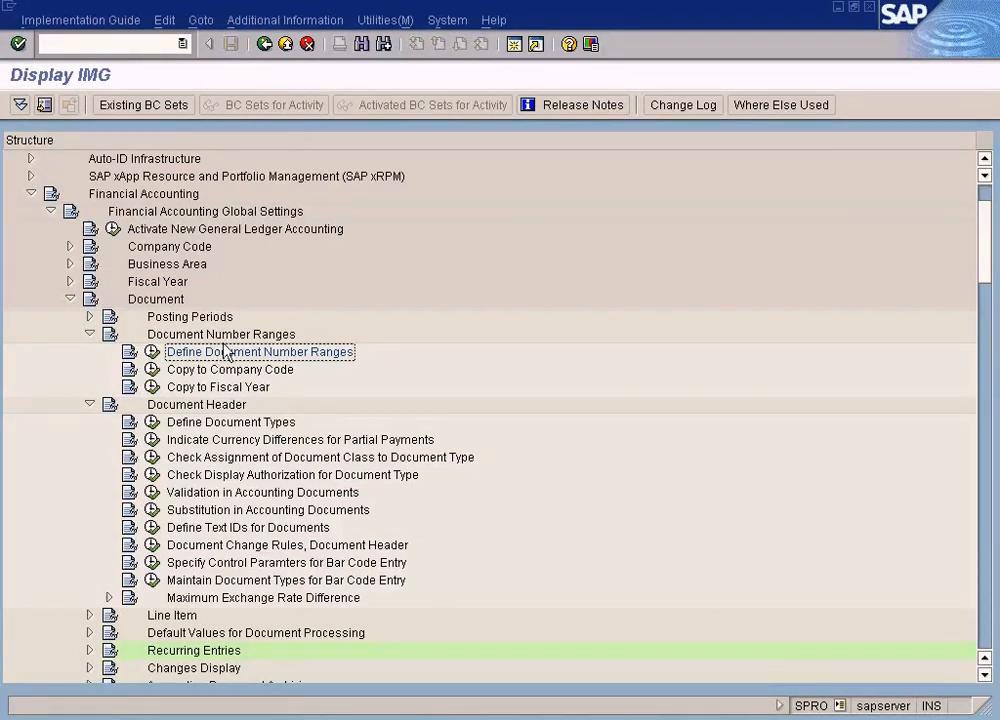
scroll(225, 352, down, 2)
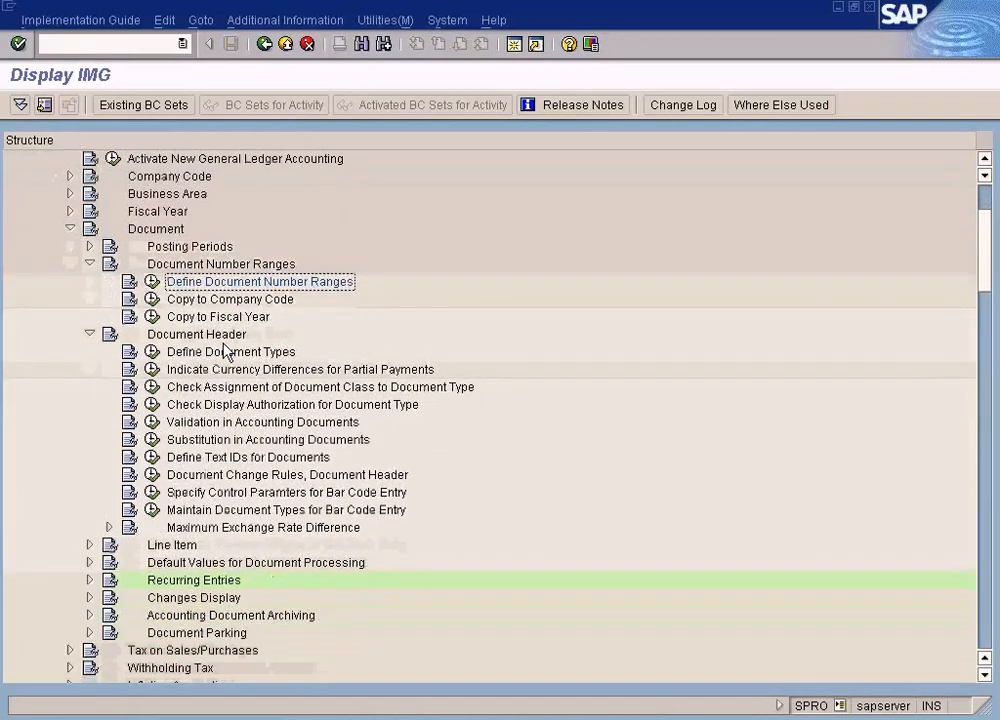
click(89, 336)
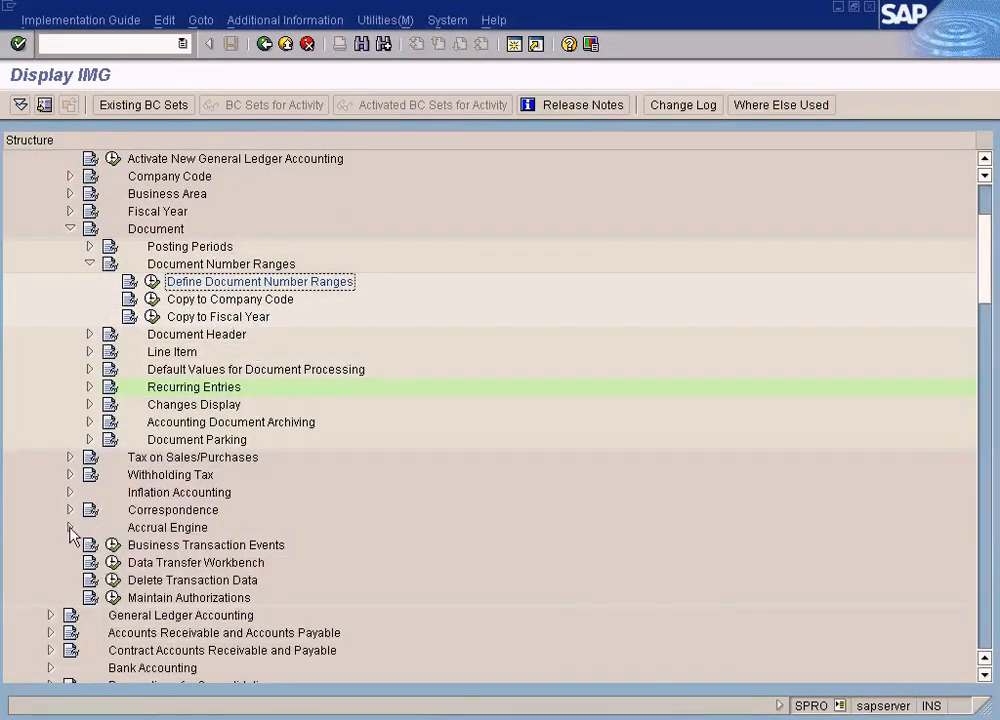
Open Define Document Number Ranges for Entry View under Document in Financial Accounting Global Settings (New)
scroll(143, 406, up, 3)
scroll(143, 406, up, 2)
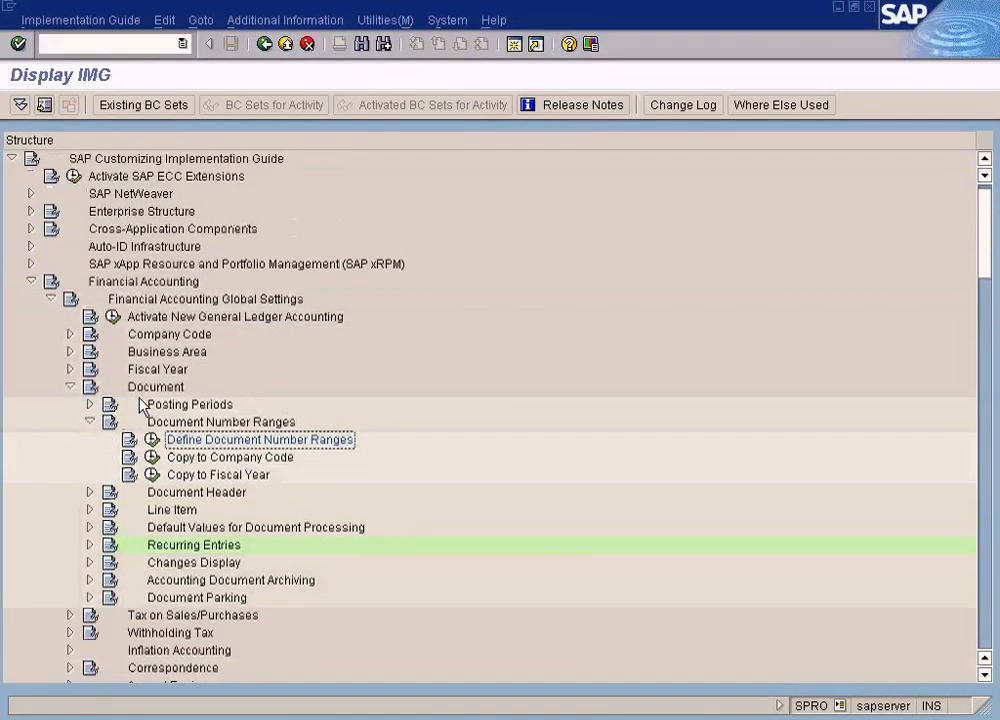
scroll(143, 406, down, 3)
scroll(143, 406, down, 6)
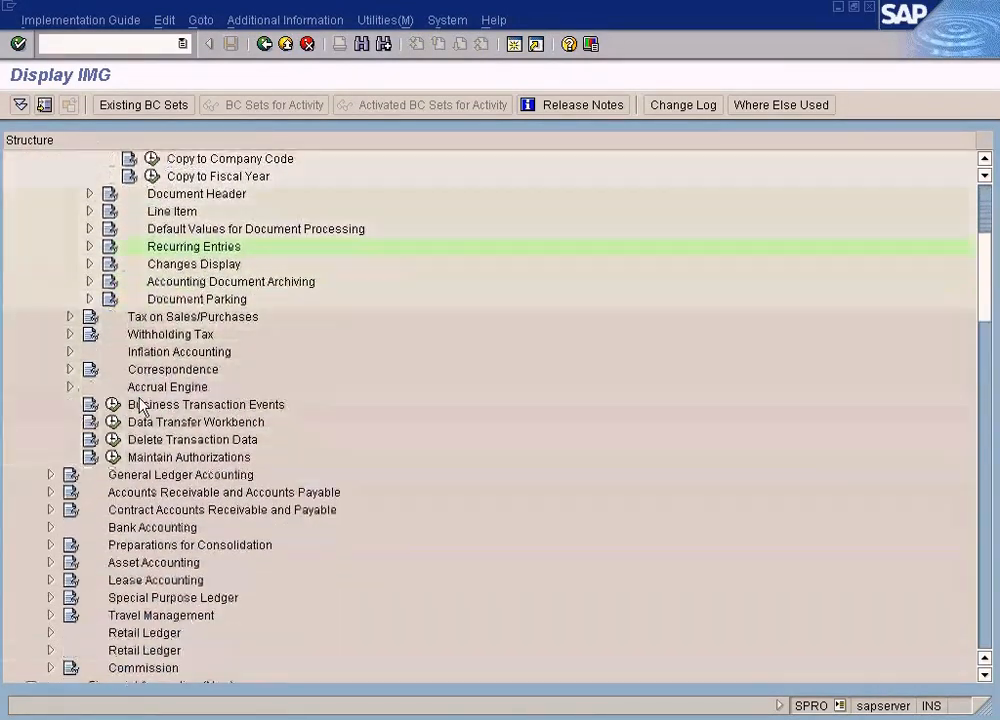
scroll(143, 406, down, 4)
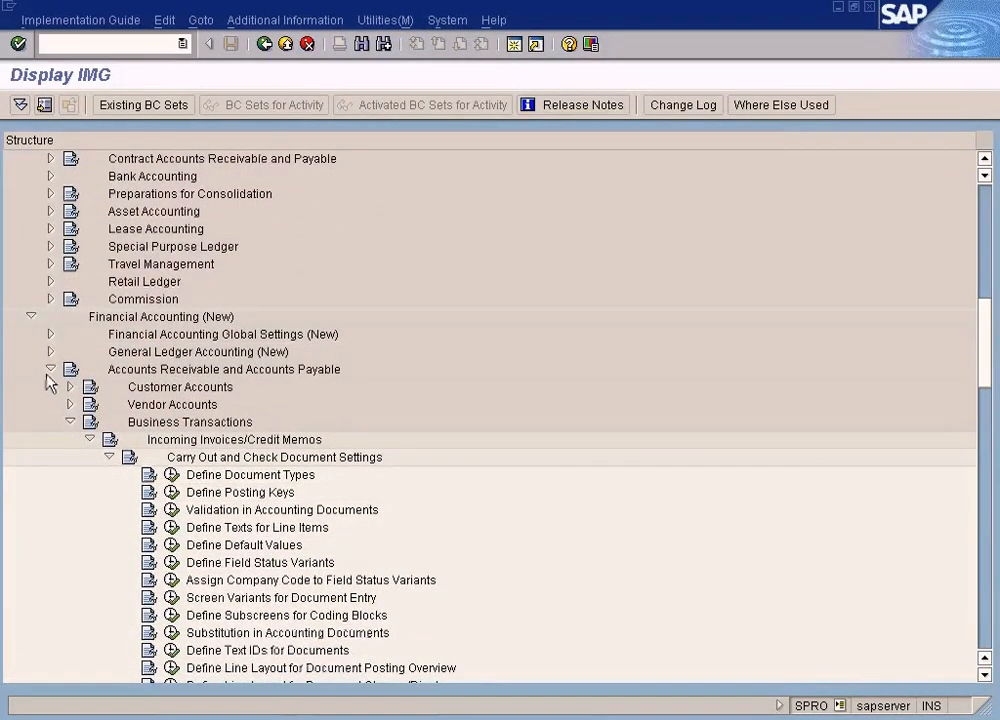
click(50, 369)
click(50, 336)
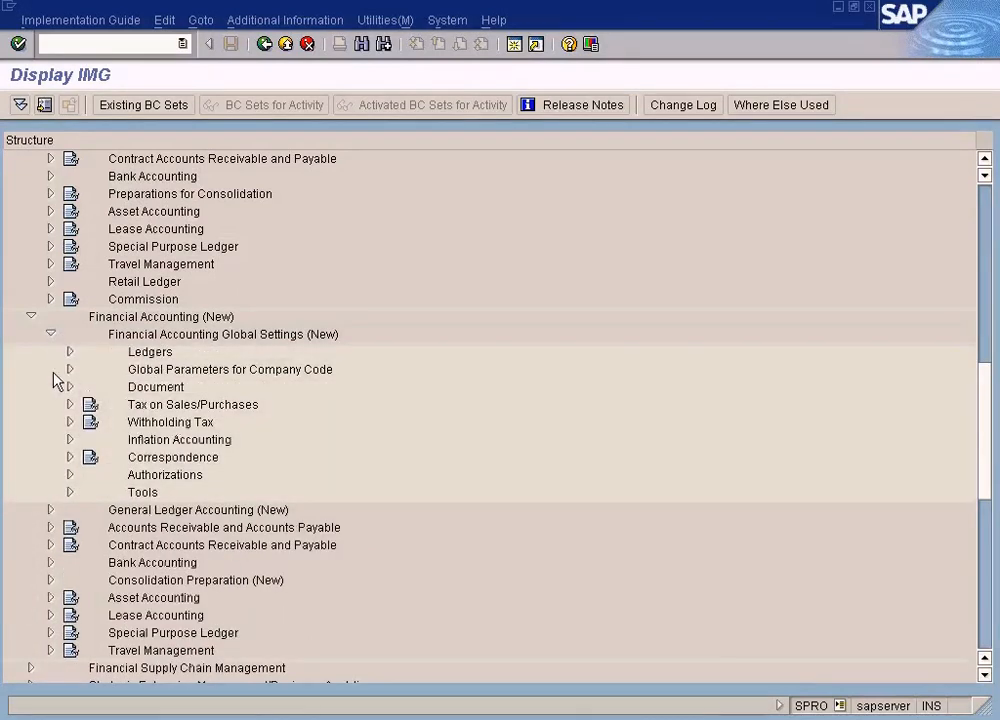
click(70, 388)
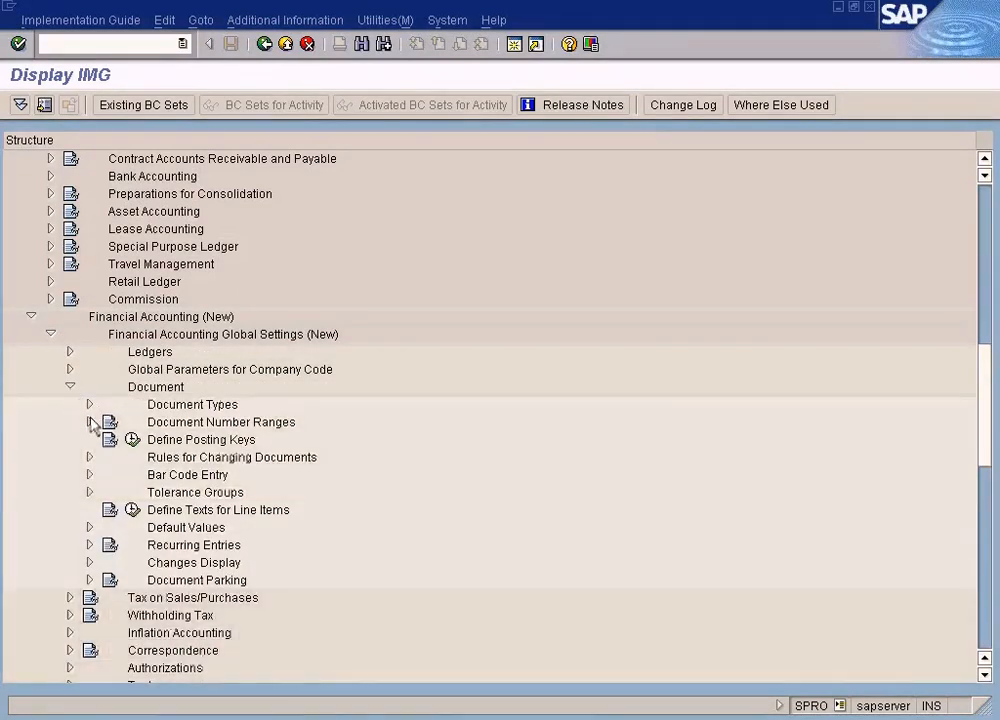
click(90, 422)
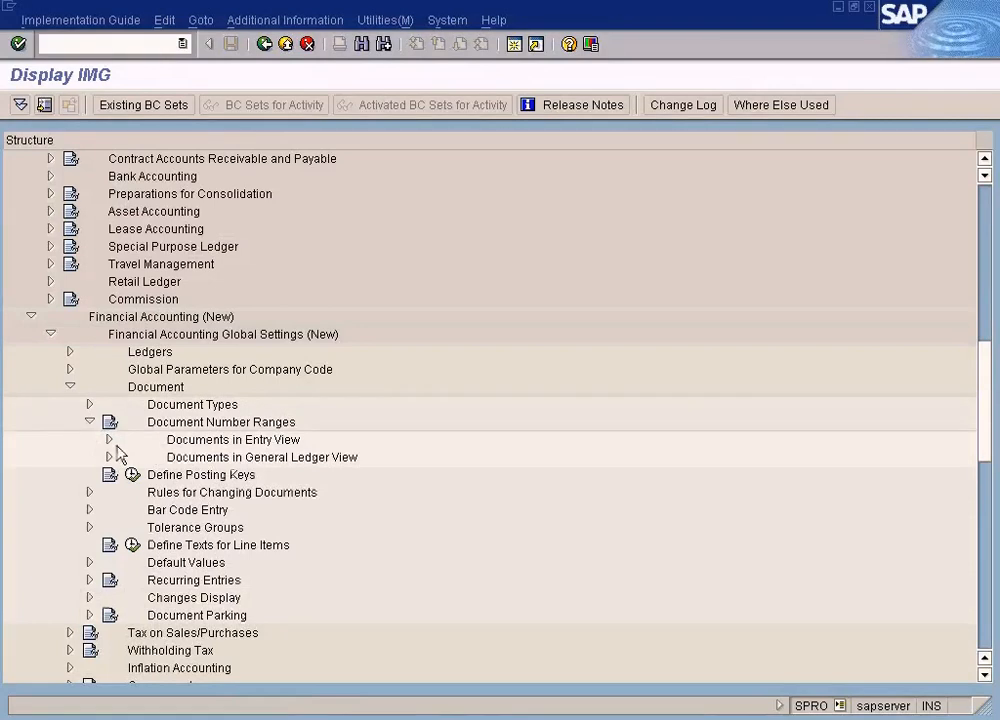
click(107, 442)
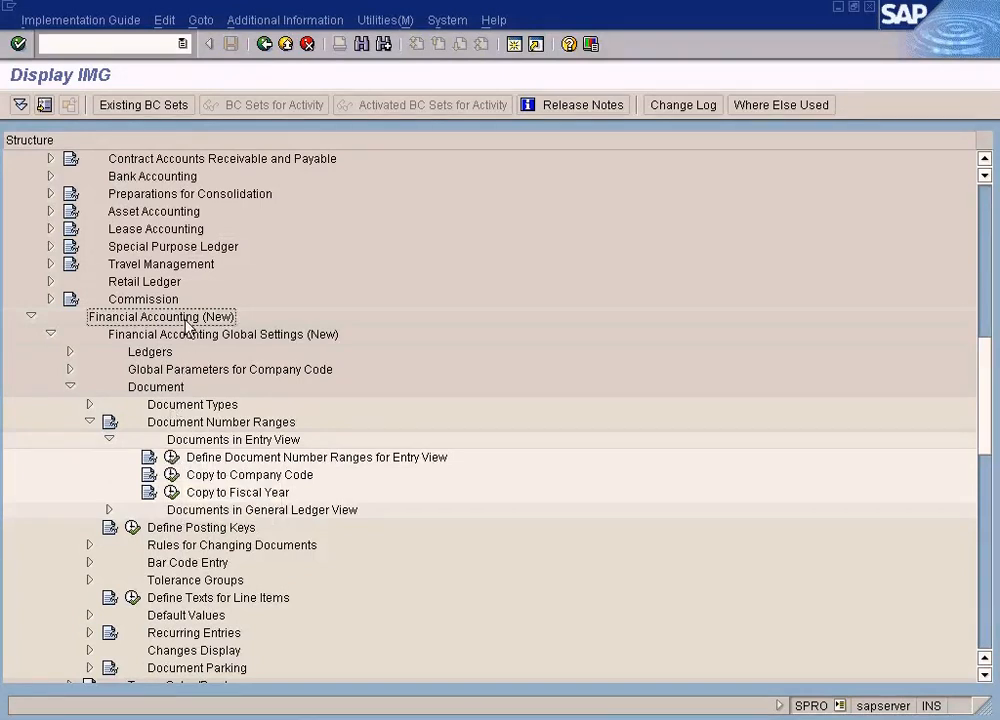
click(172, 458)
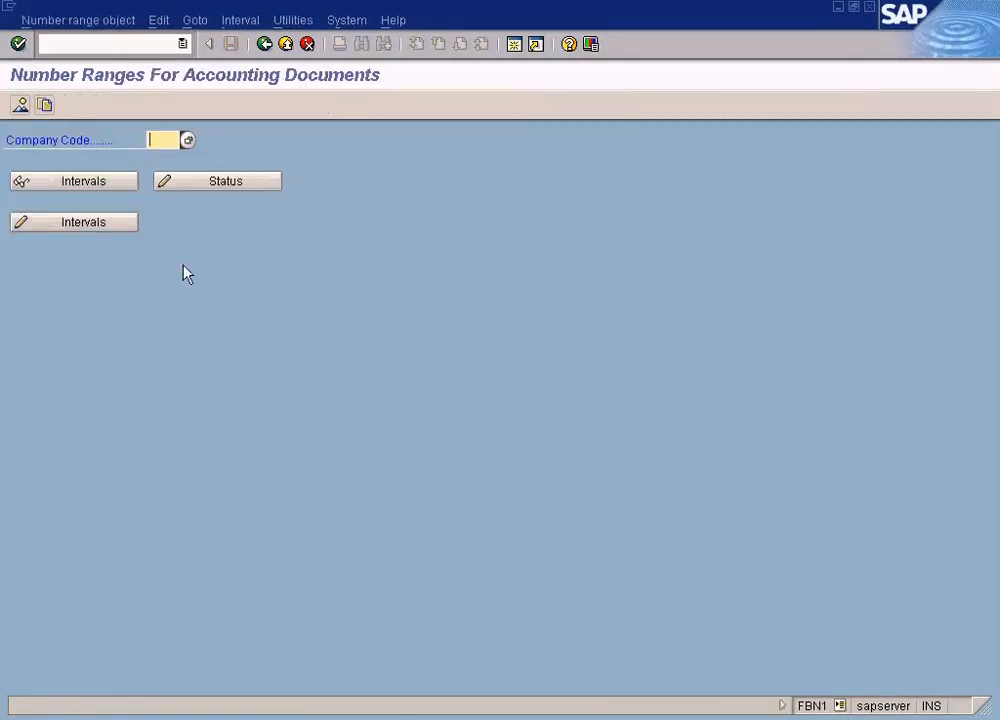
Display the number range intervals for company code SUN and locate the X1 range
text(sun)
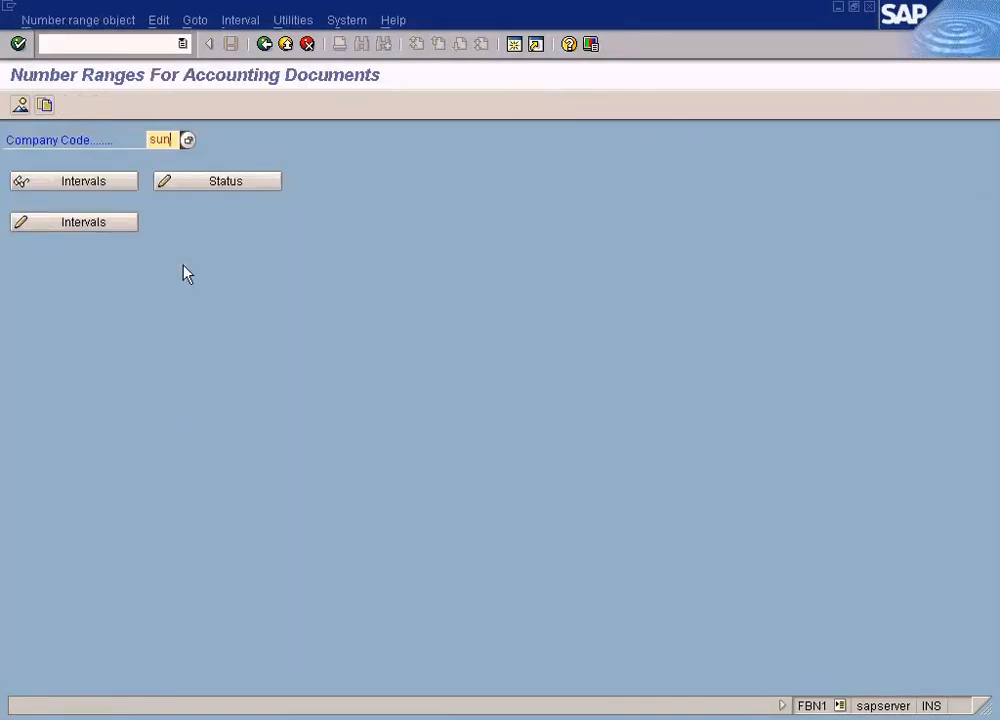
click(112, 188)
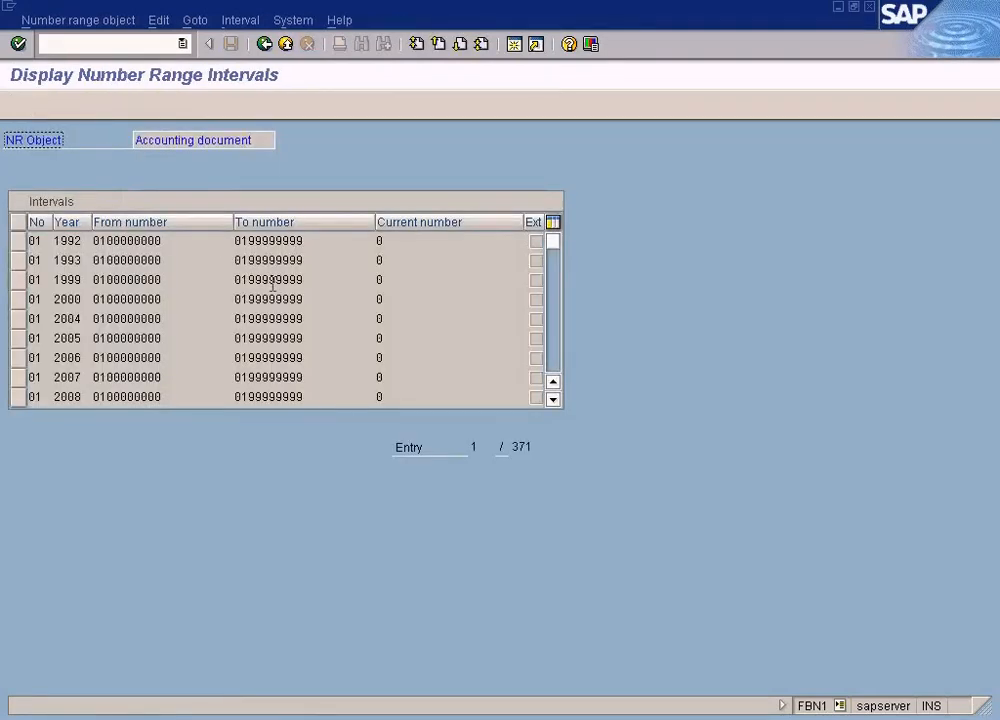
scroll(555, 355, down, 20)
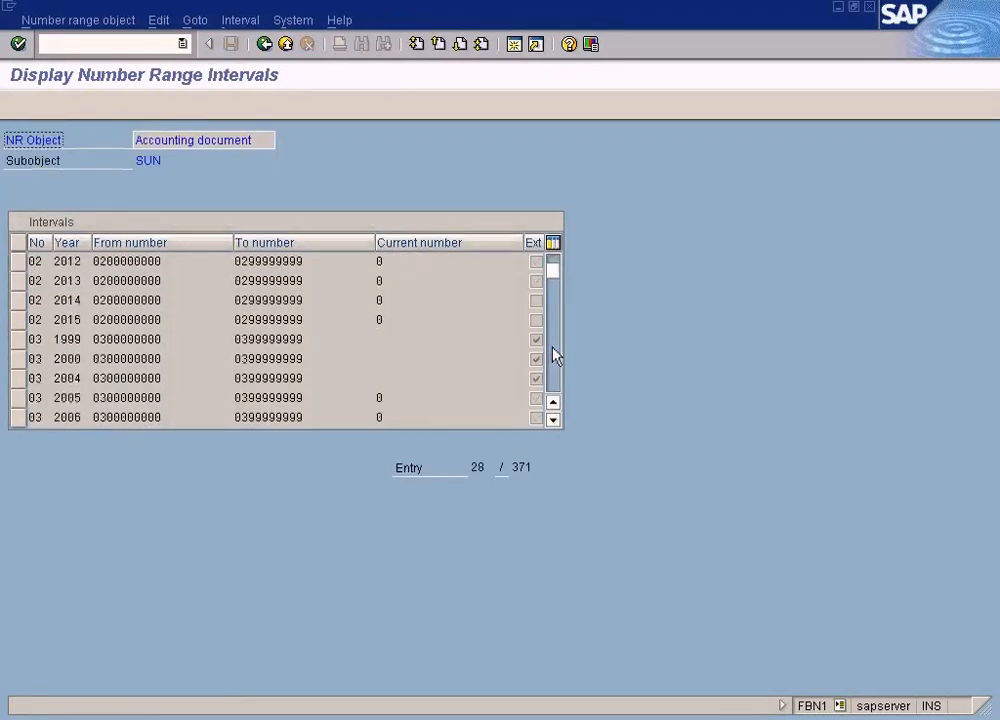
scroll(555, 360, down, 20)
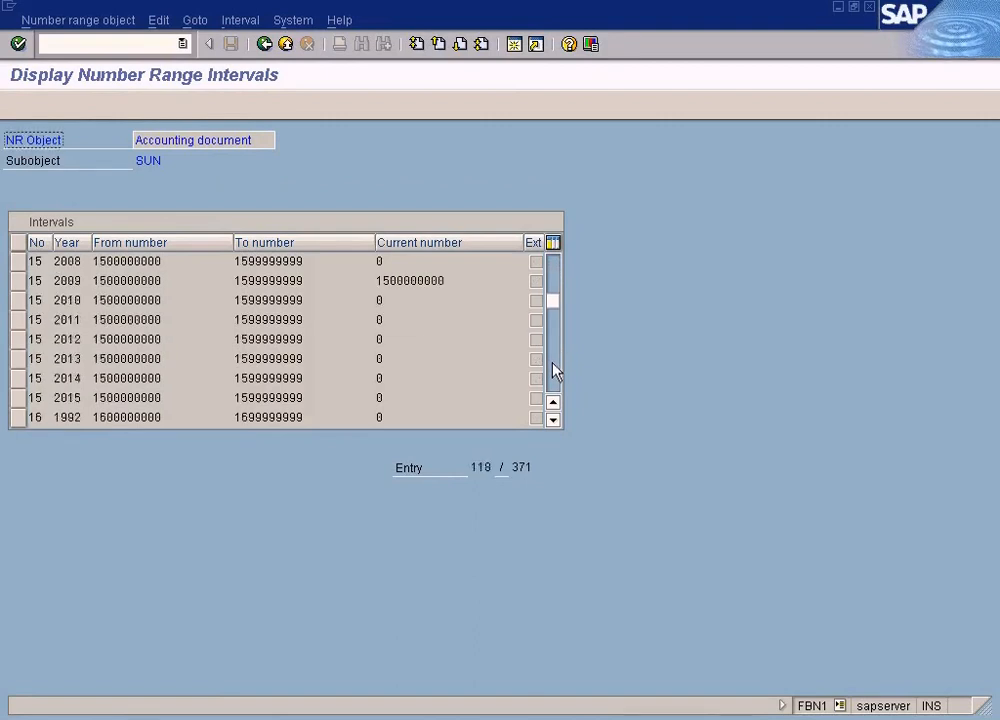
scroll(555, 380, down, 12)
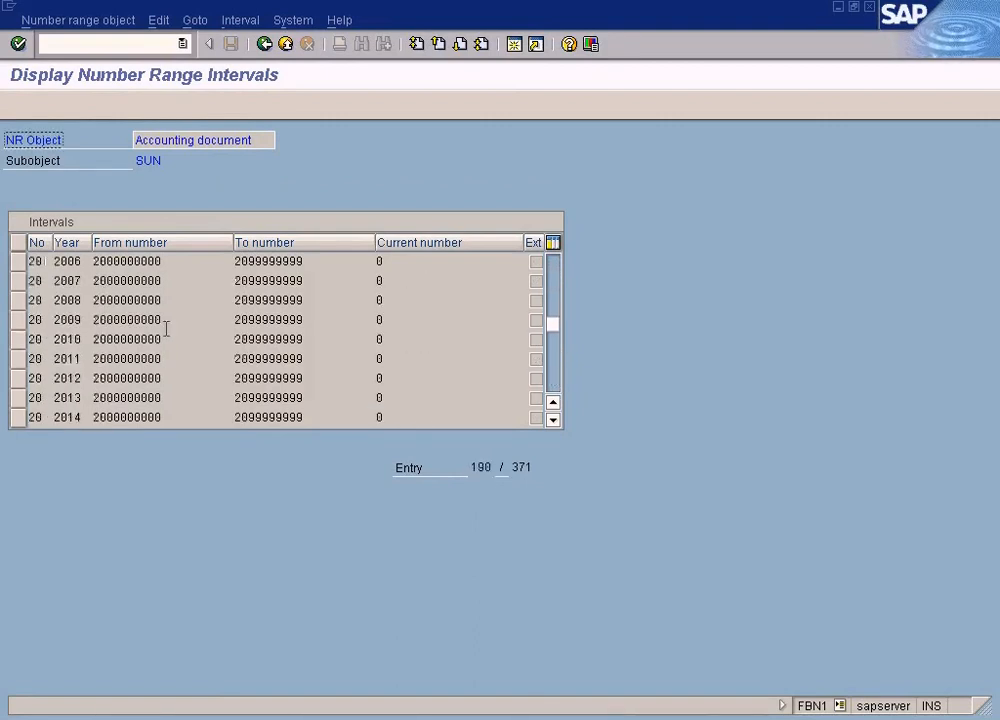
scroll(557, 393, down, 20)
scroll(557, 393, down, 12)
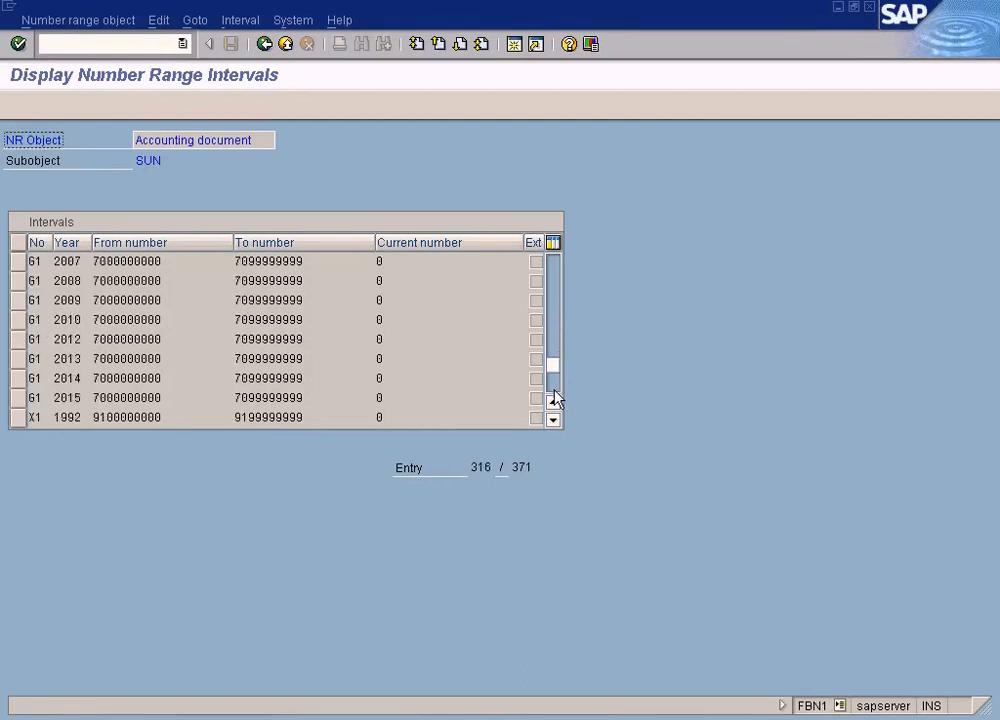
click(555, 421)
click(555, 421)
click(555, 421)
click(555, 421)
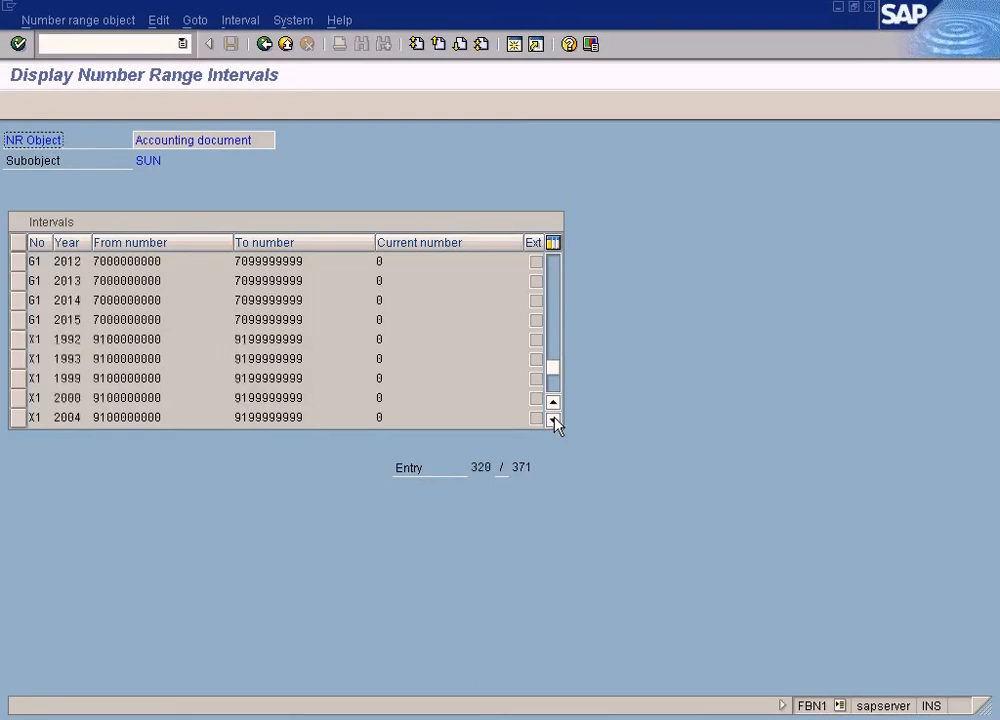
drag(42, 339, 27, 345)
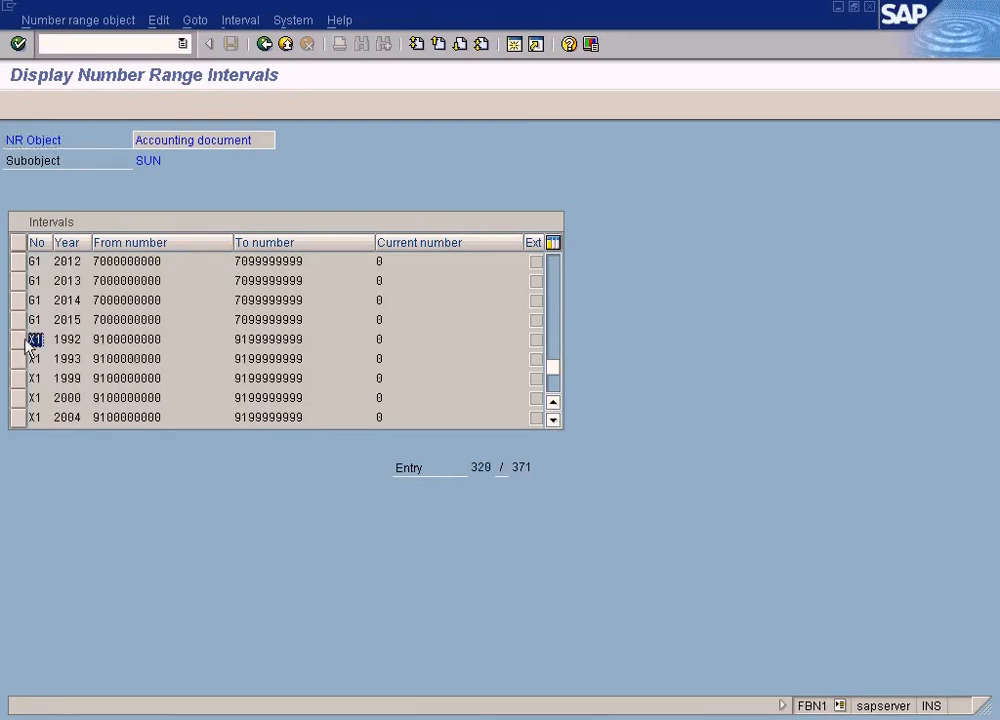
Locate the X2 number range entry for year 2009 in the intervals list
click(550, 424)
click(550, 424)
click(550, 424)
click(550, 424)
click(550, 424)
click(550, 424)
click(550, 424)
click(550, 424)
click(550, 424)
click(550, 424)
click(550, 424)
click(550, 424)
click(550, 424)
click(550, 424)
click(550, 424)
click(550, 424)
click(551, 420)
click(551, 420)
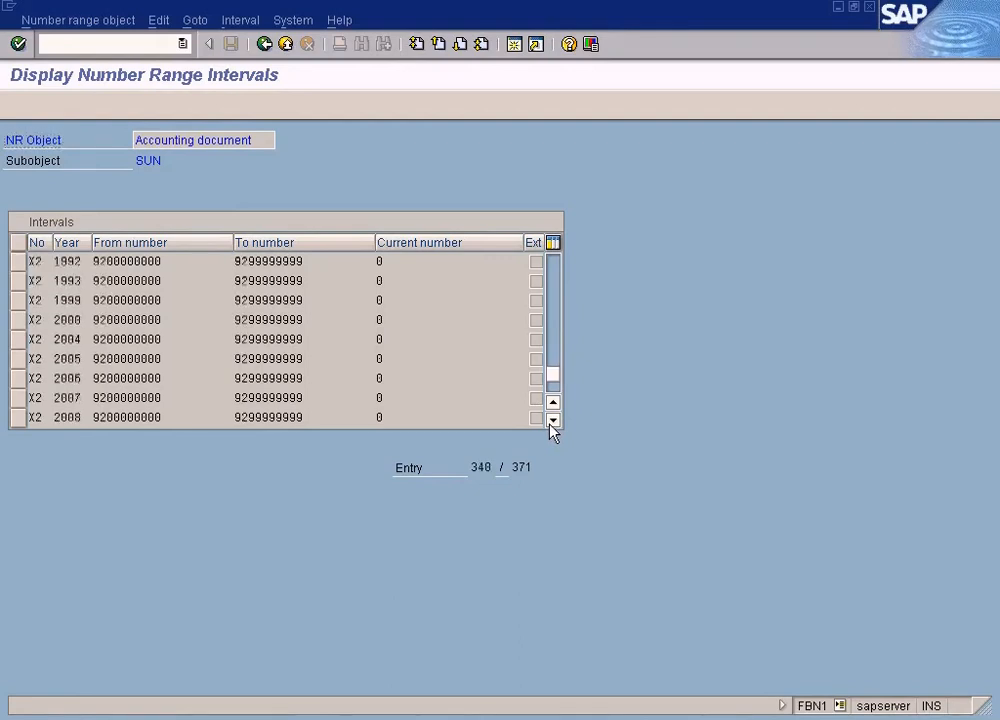
click(551, 420)
click(551, 420)
drag(44, 397, 24, 397)
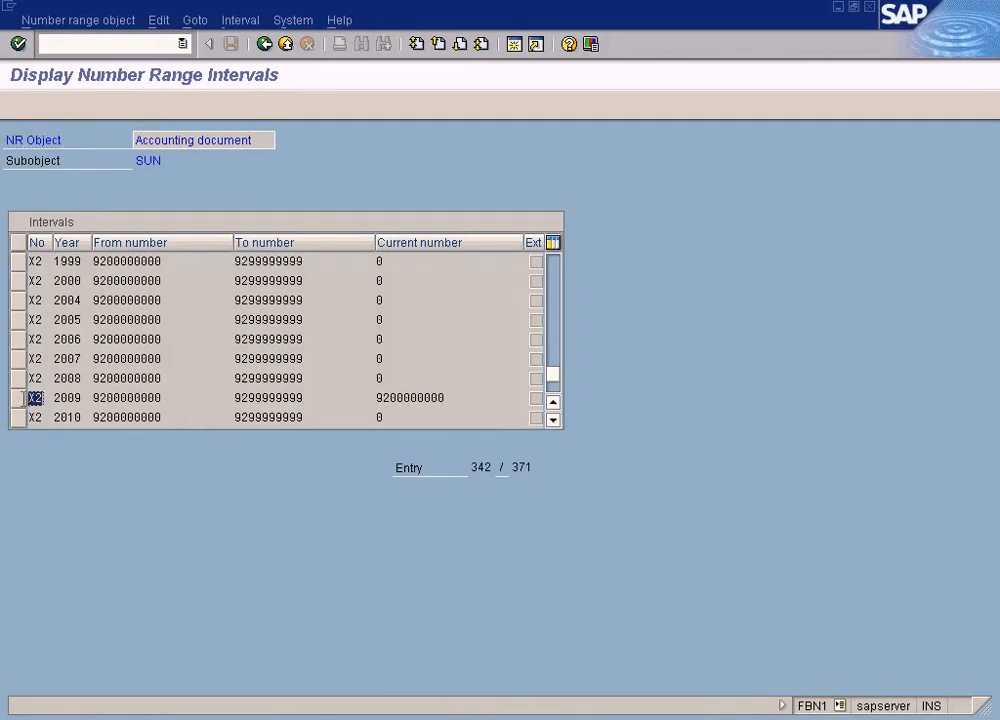
click(553, 420)
click(553, 420)
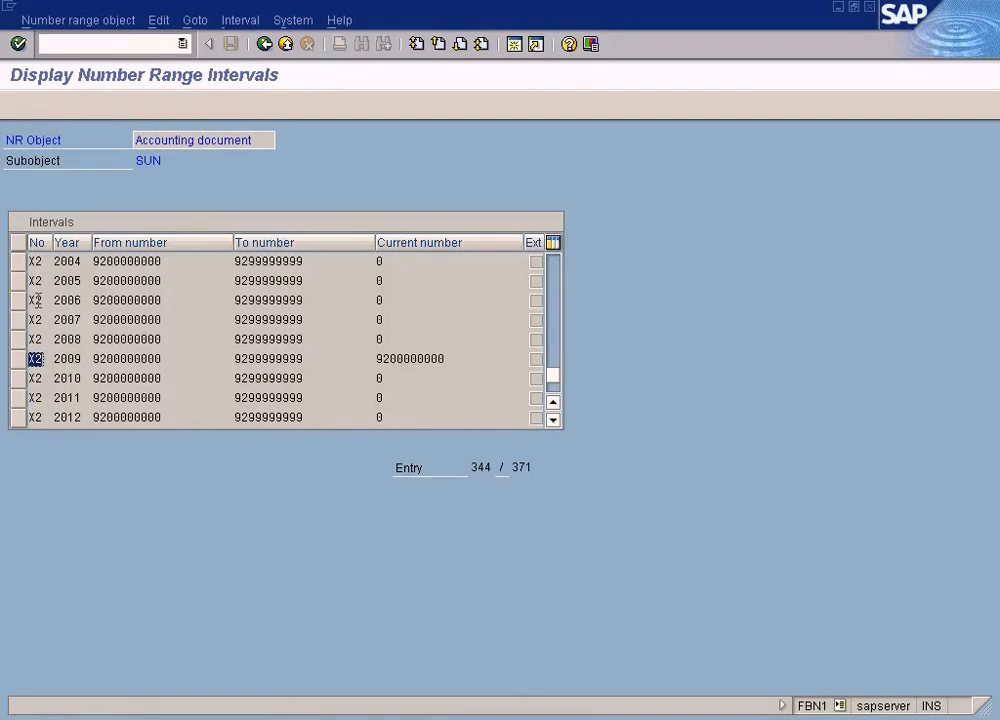
Compare the current number and interval limits of the 2009 X2 range with the stored sample document's number
click(70, 358)
drag(448, 358, 363, 357)
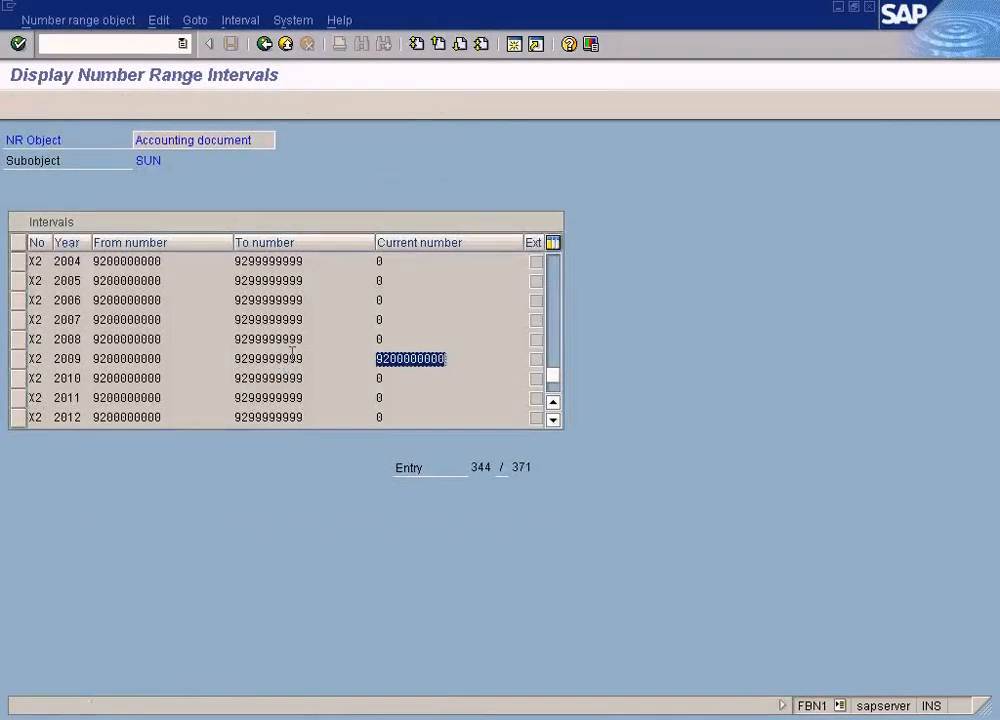
drag(305, 358, 93, 358)
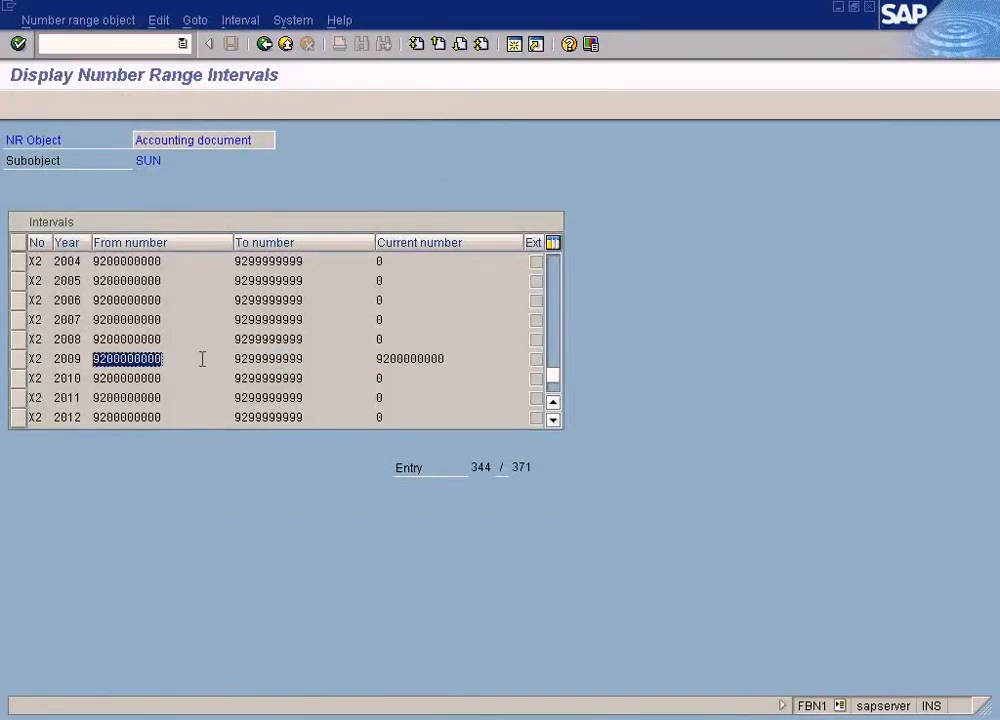
Locate the 2009 X2 interval for company code SUN again and examine its current number and range code
click(72, 20)
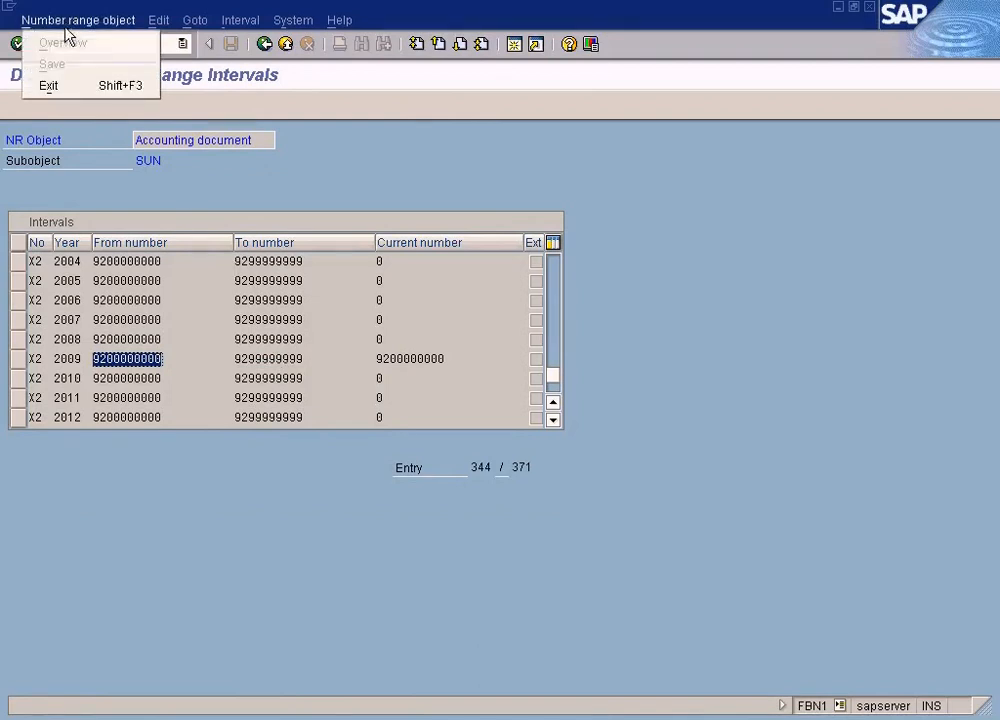
click(275, 185)
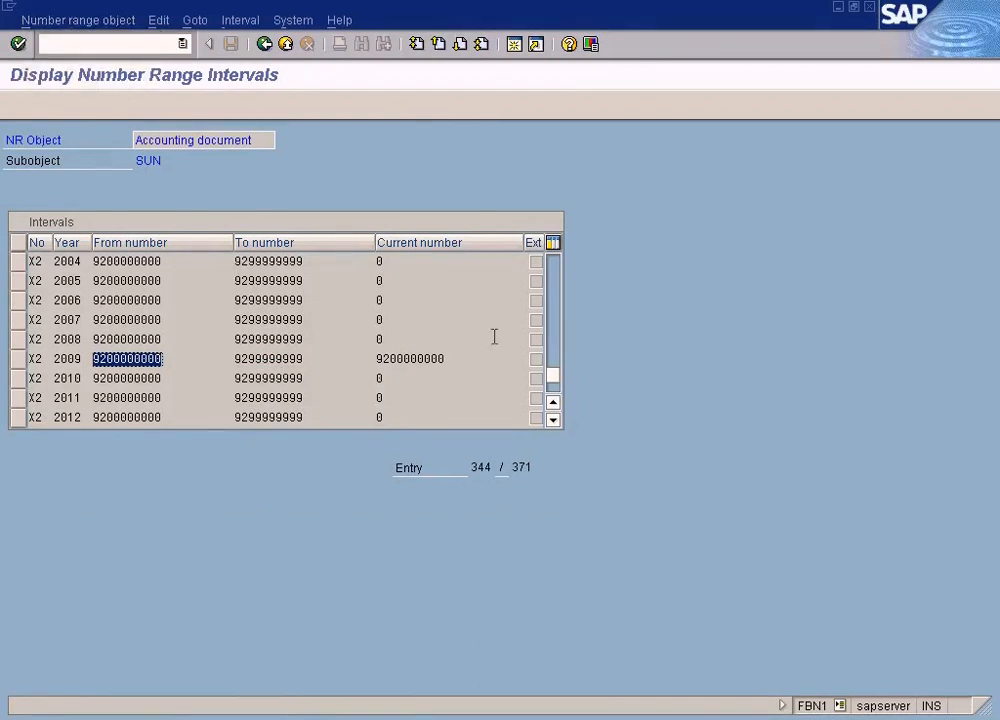
click(553, 420)
click(553, 420)
click(553, 420)
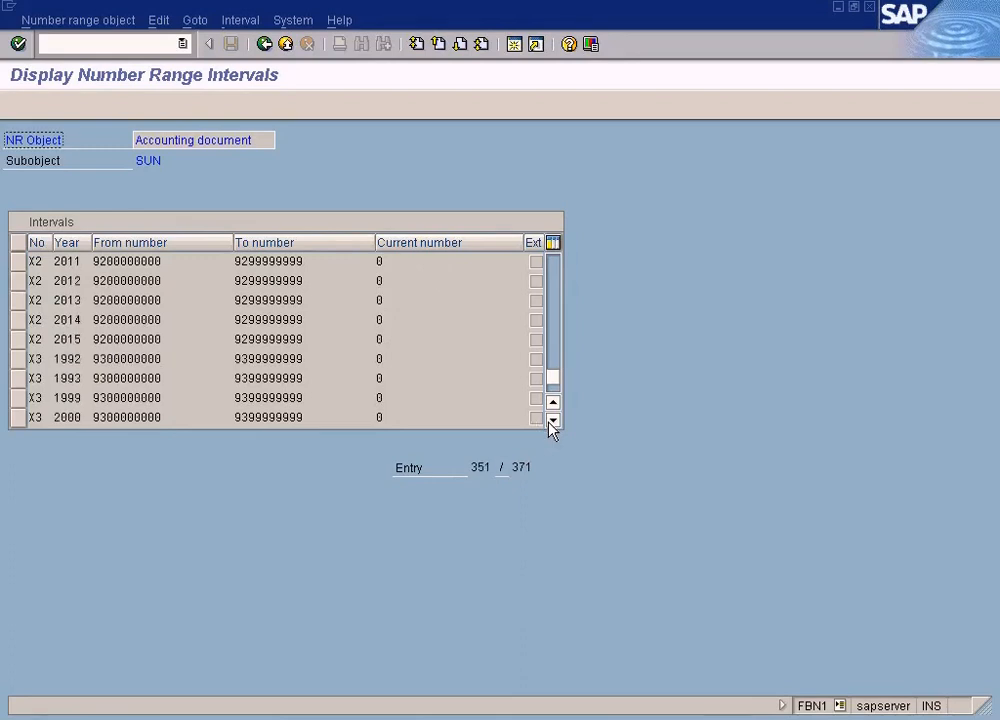
click(555, 280)
drag(446, 397, 370, 392)
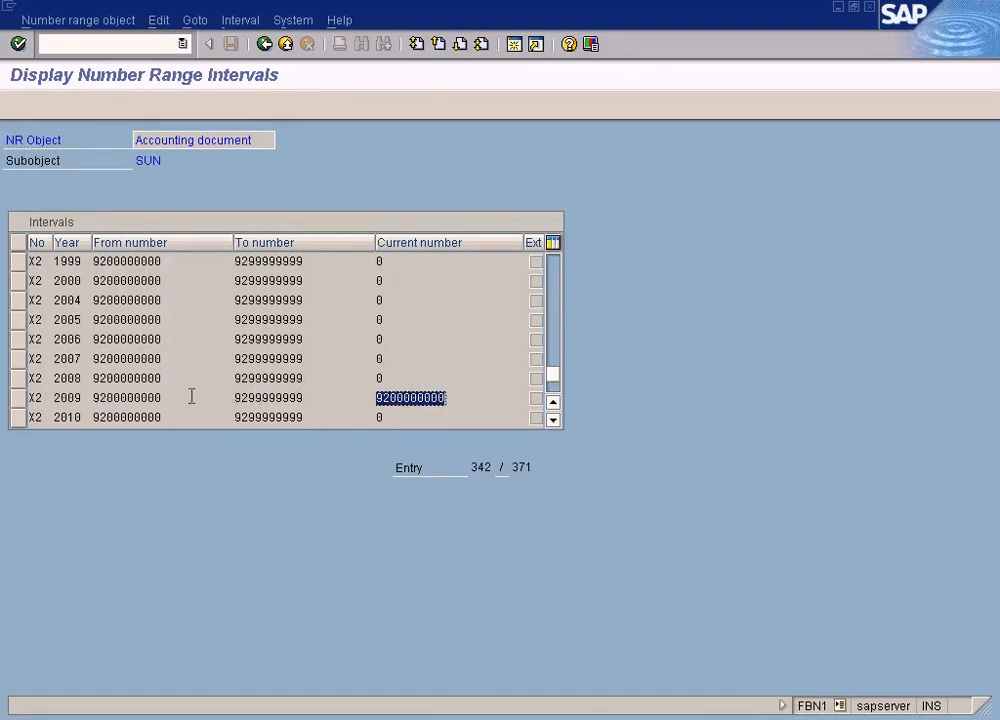
double_click(35, 397)
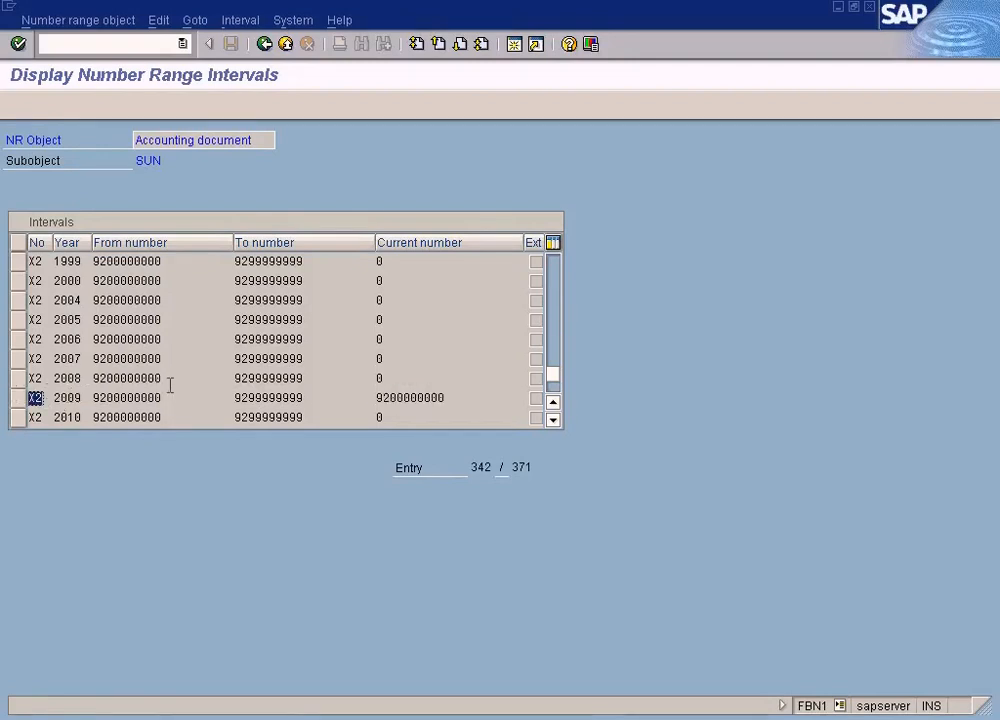
Check the sample document's stored message against the lower limit of the 2009 X2 interval, and return to sample document entry
key(alt+Tab)
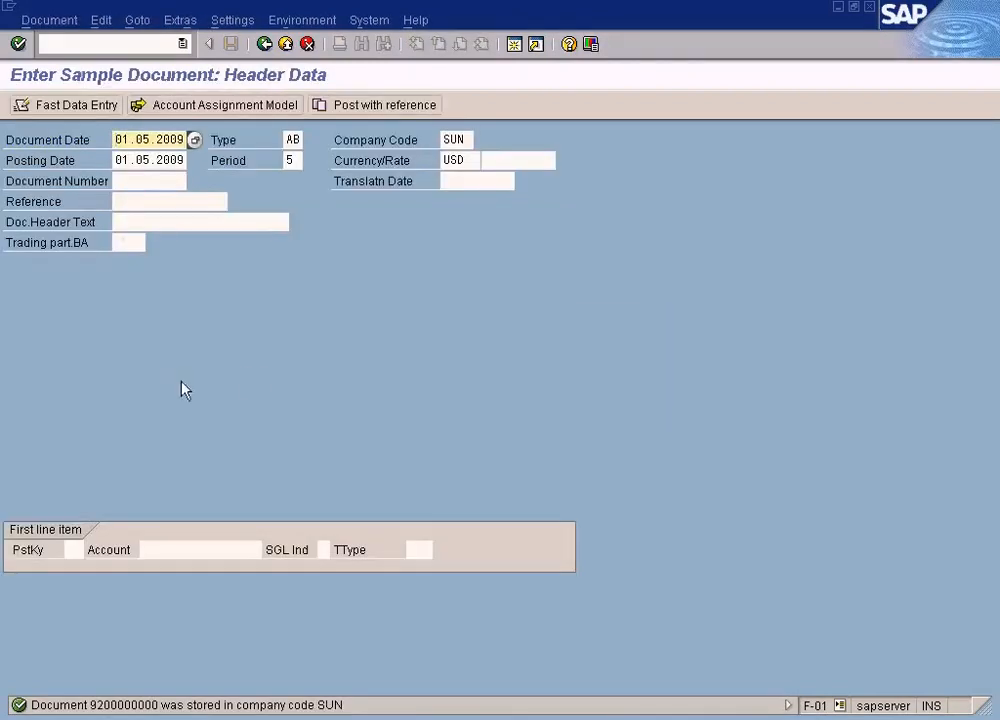
key(alt+Tab)
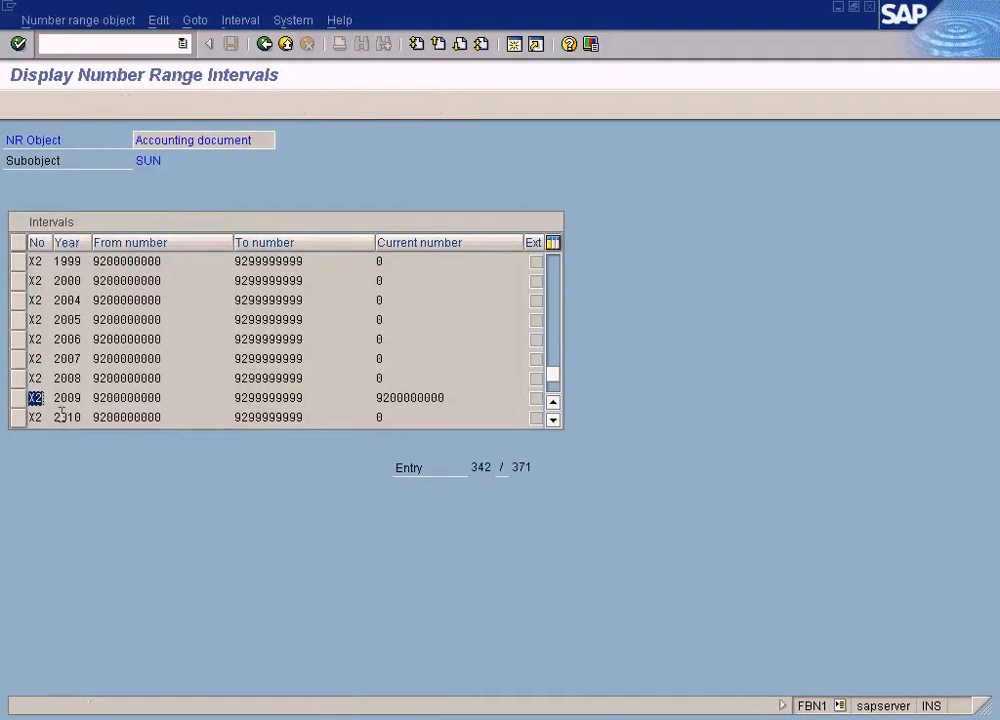
drag(44, 397, 13, 397)
click(165, 397)
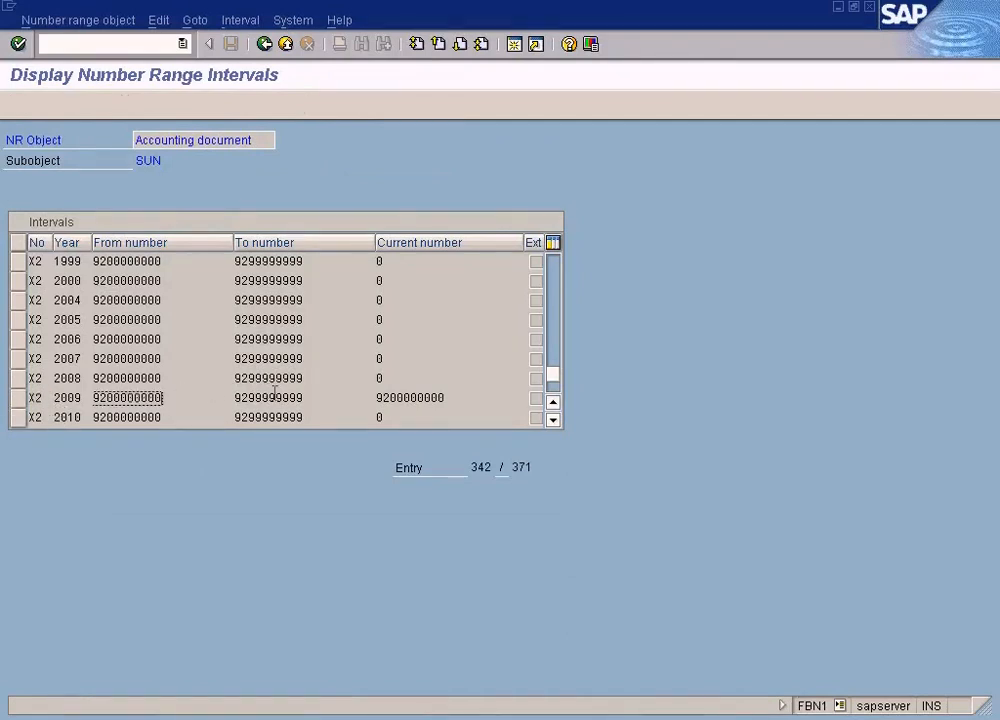
click(265, 44)
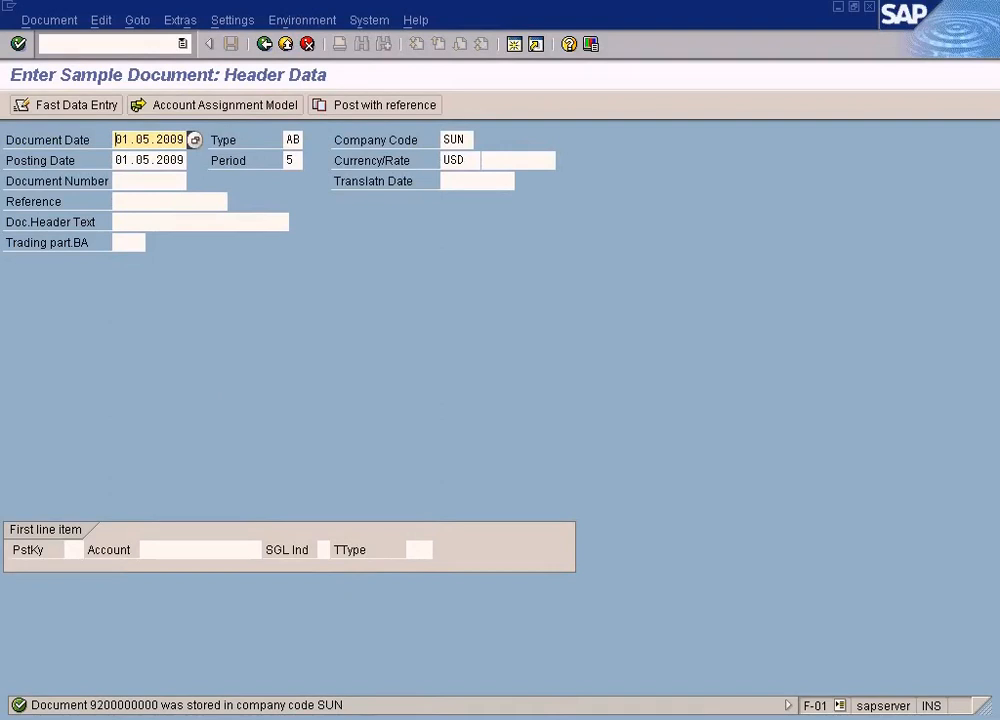
Switch to the G/L account line item display and run it for the Rent Payable account in company code SUN
click(463, 717)
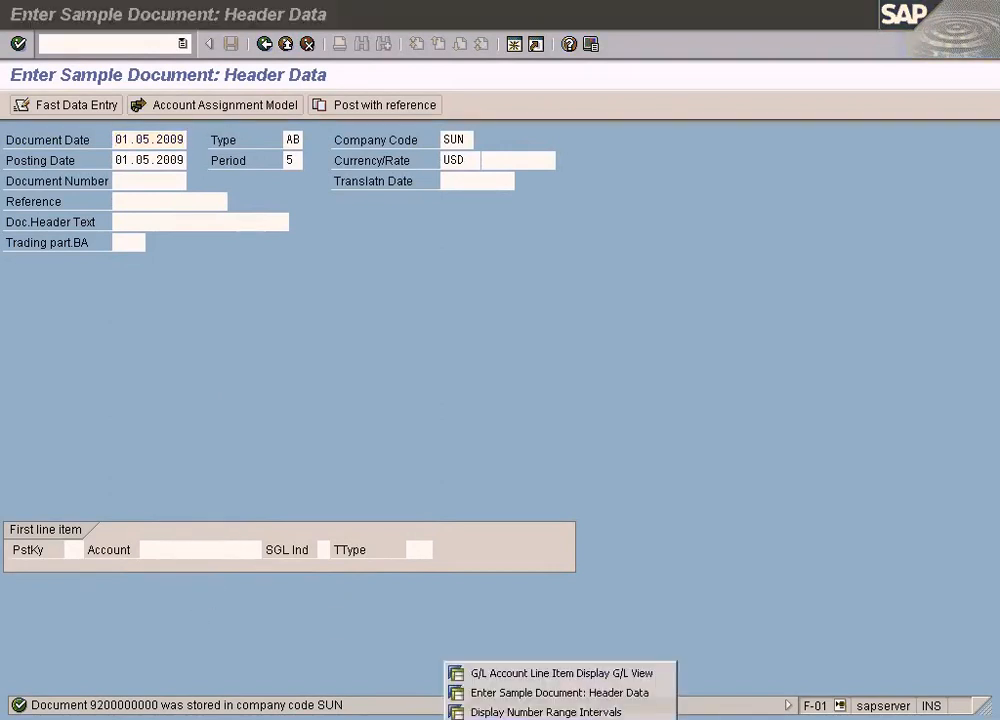
click(511, 676)
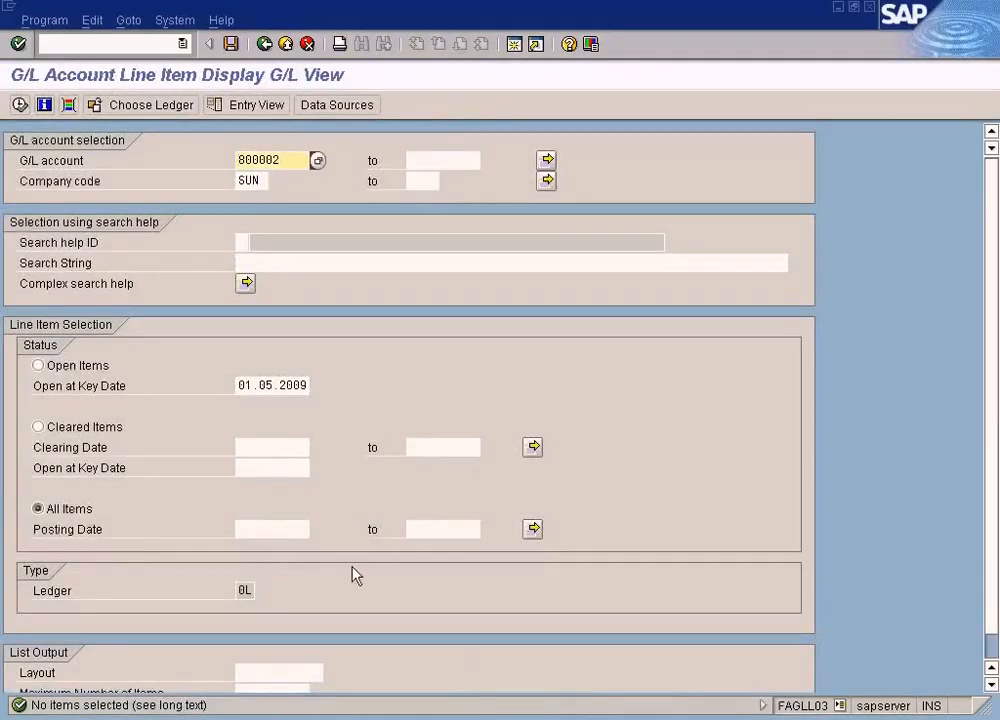
click(20, 105)
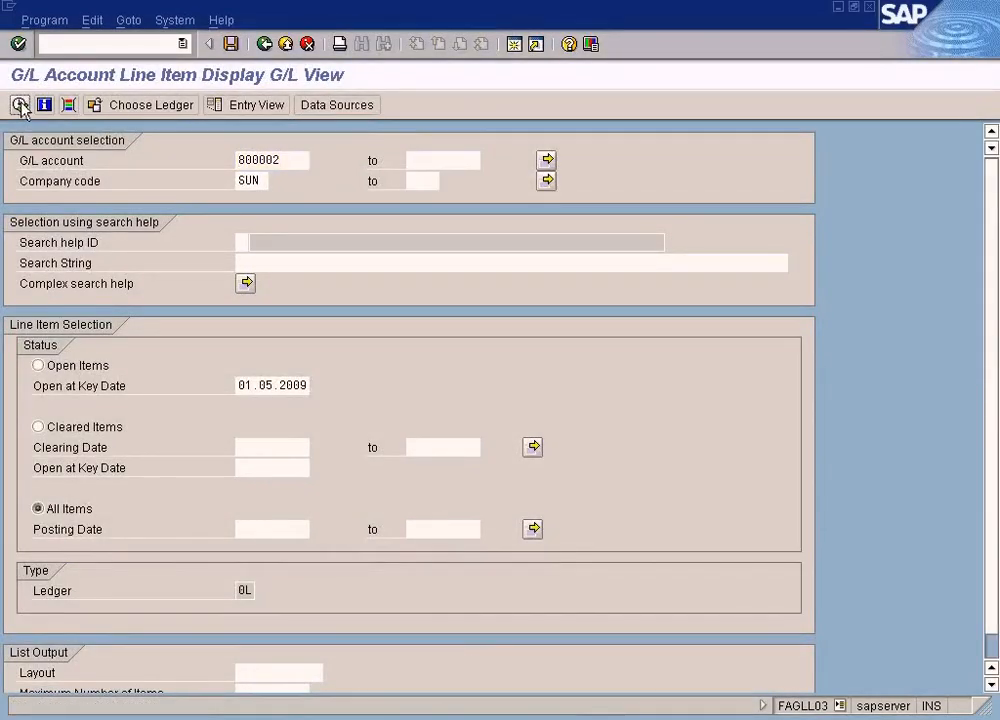
key(alt+Tab)
key(alt+Tab)
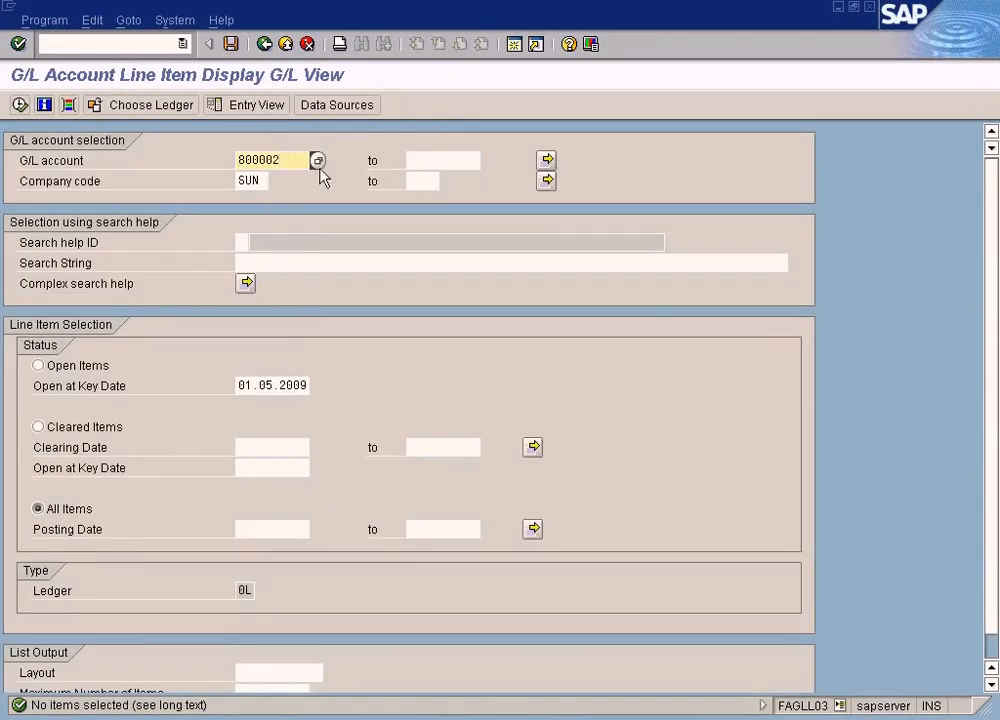
Select the Cash In Bank G/L account for company code SUN and display all its line items
key(F4)
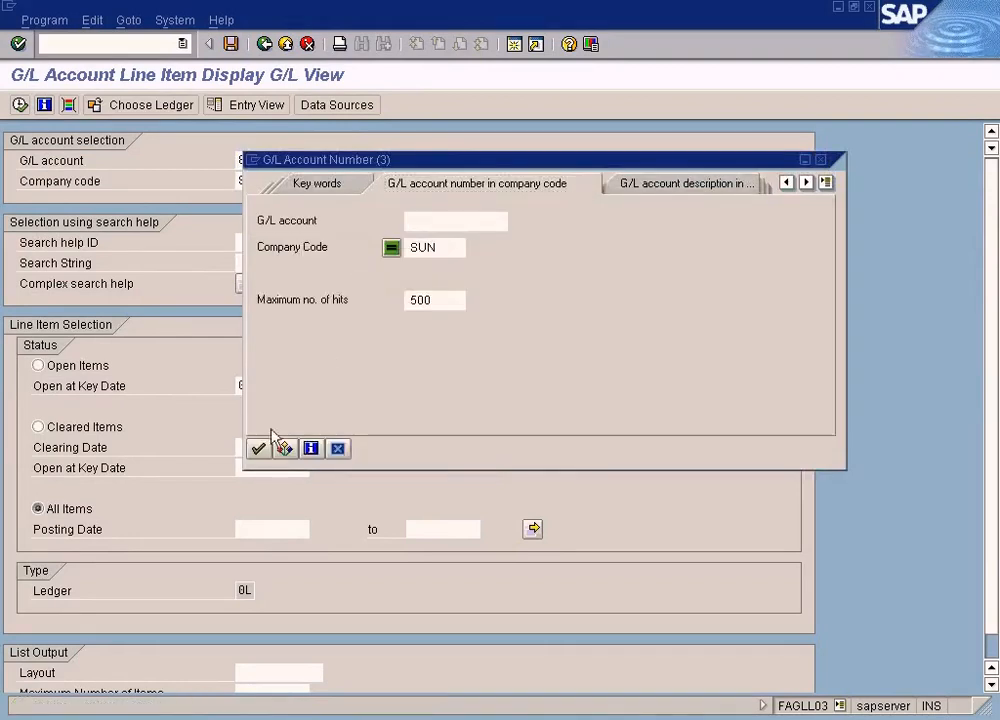
click(260, 449)
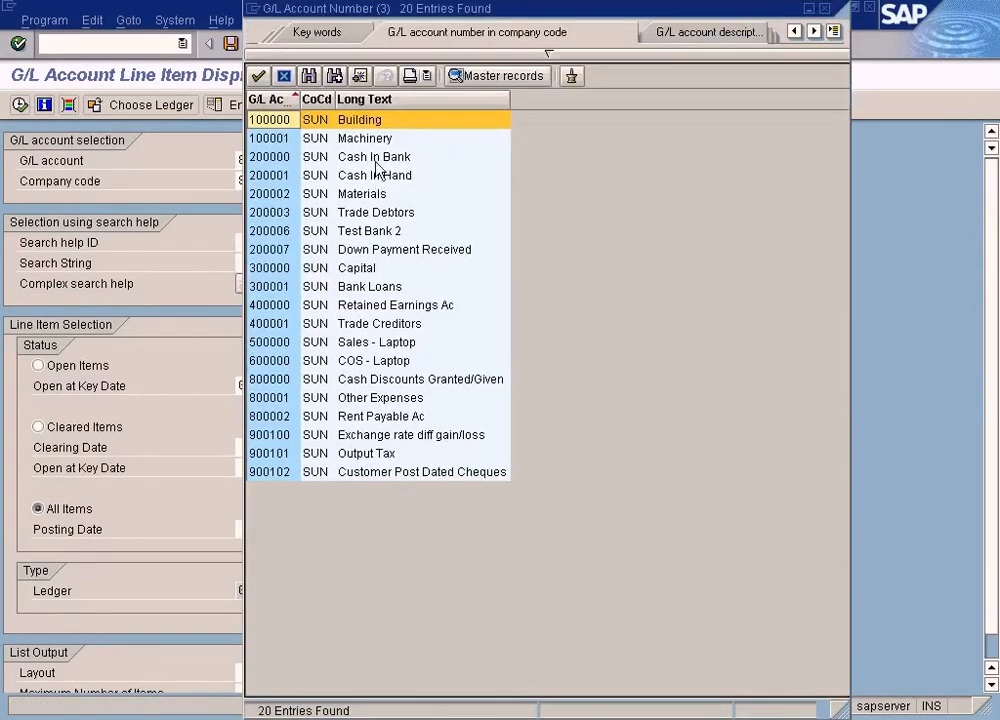
double_click(375, 163)
click(20, 104)
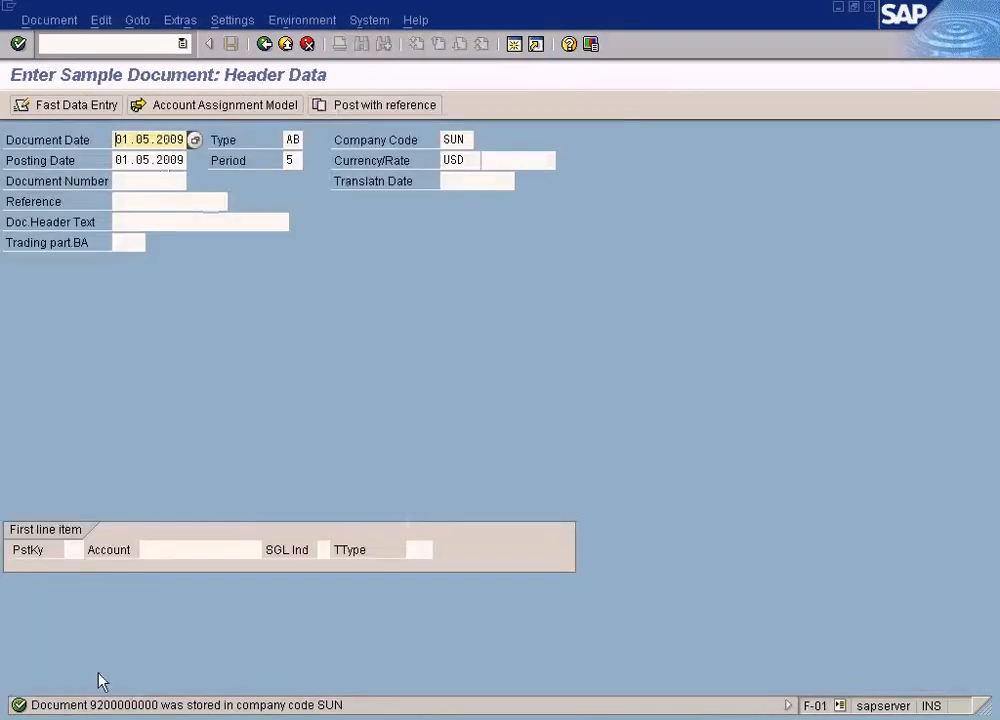
Return to sample document entry and examine the document number in the detailed text of the stored message
click(122, 717)
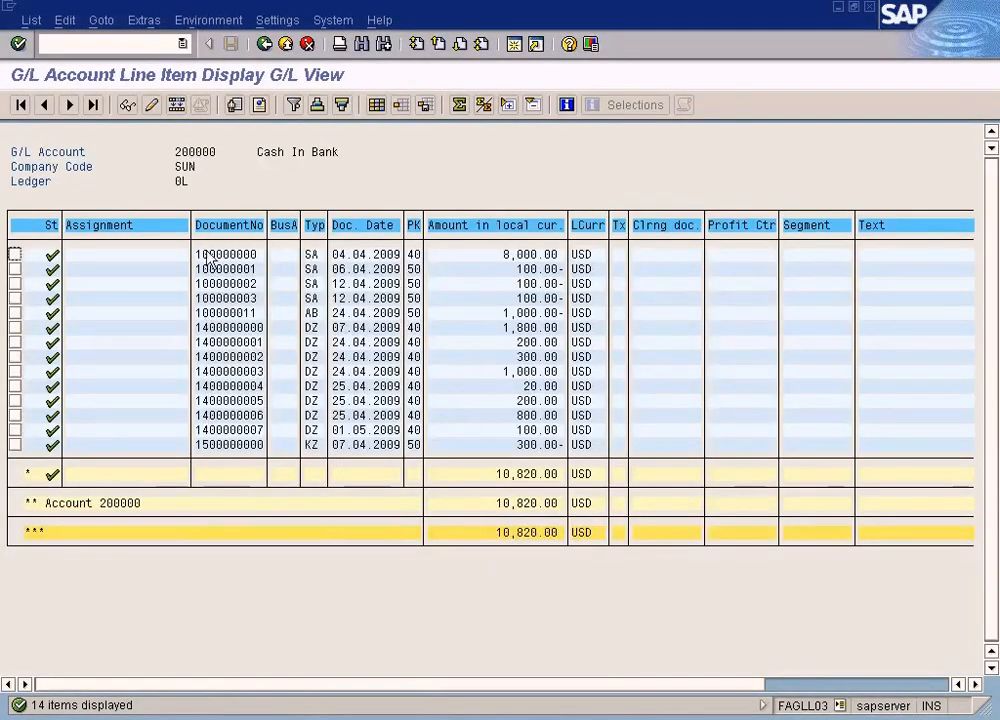
key(alt+Tab)
key(alt+Tab)
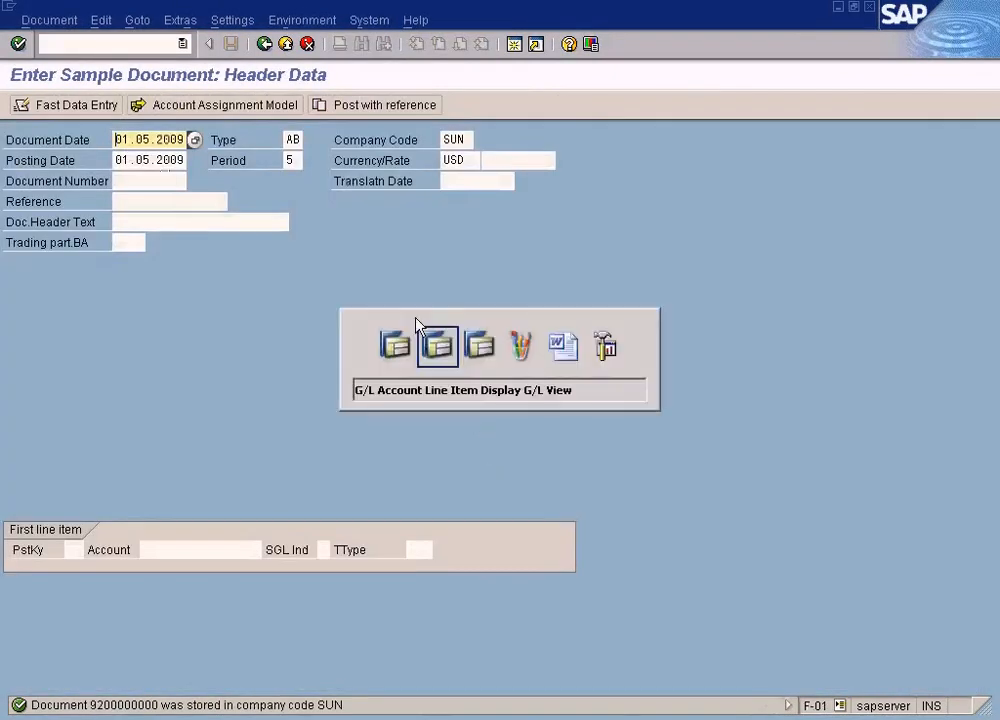
key(alt+Tab)
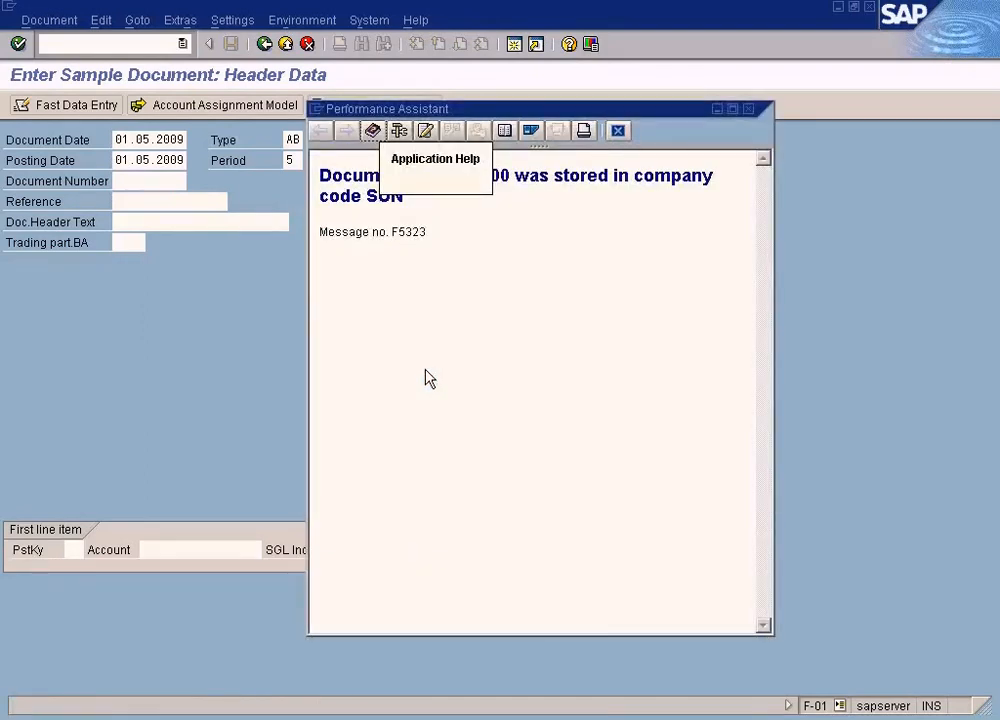
drag(411, 175, 516, 187)
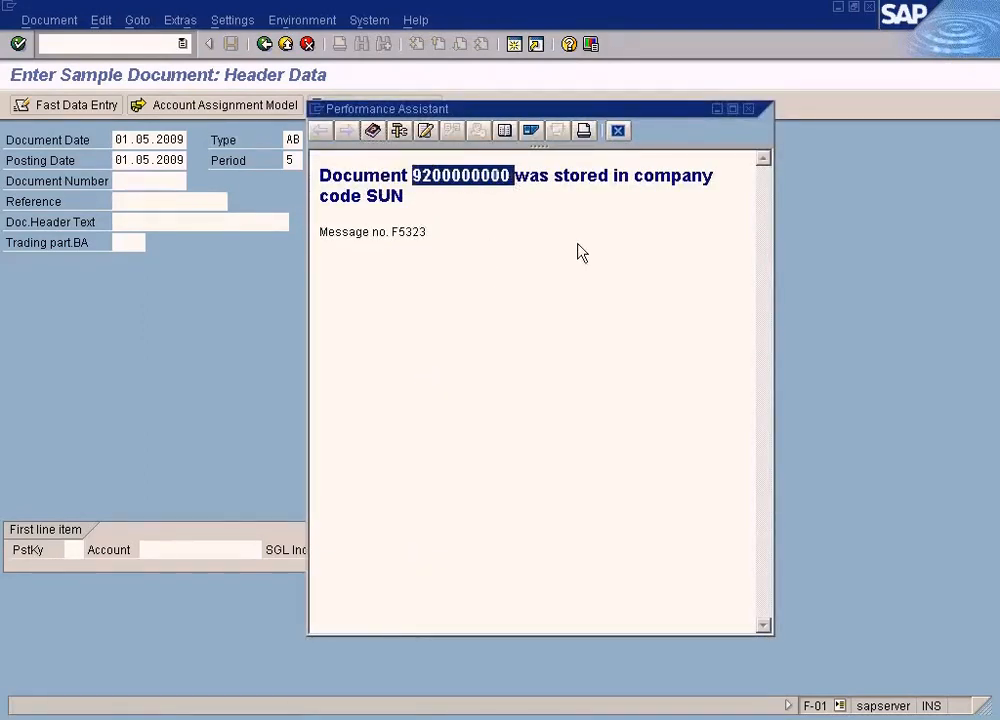
click(750, 110)
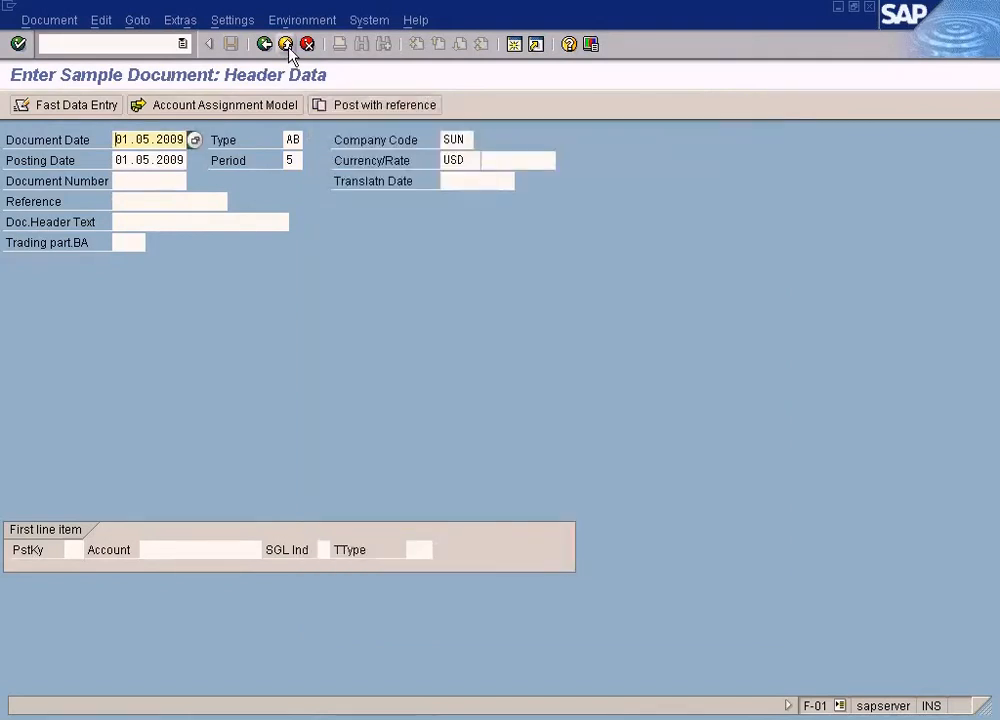
Exit sample document entry, discarding the header data, and select Invoice under Accounts Receivable Document Entry in the SAP menu
click(287, 46)
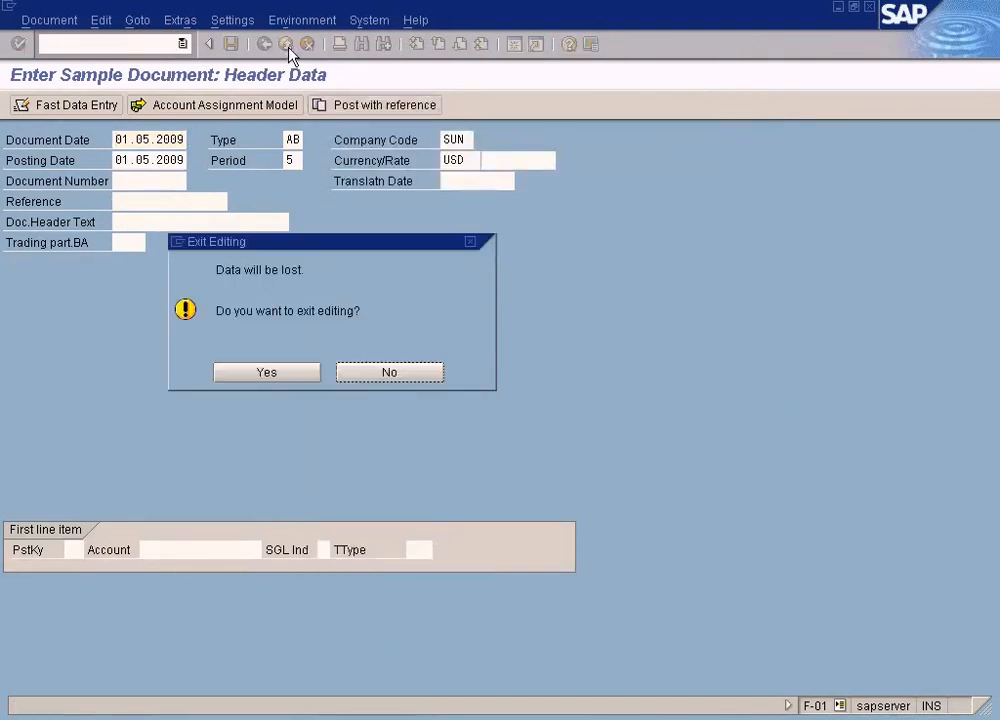
click(302, 378)
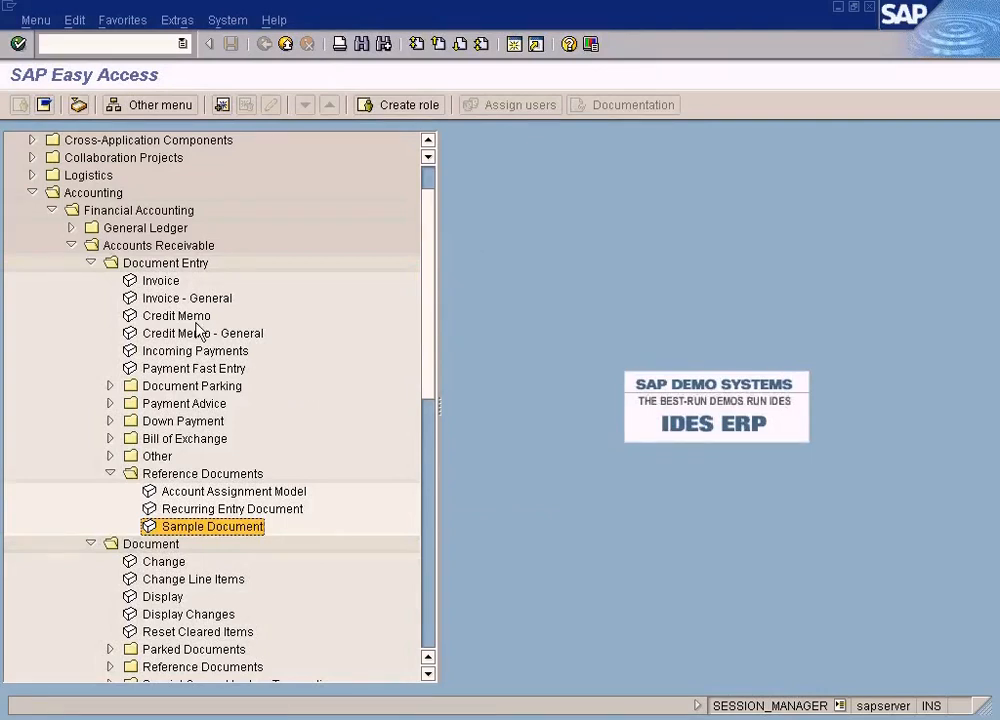
click(195, 283)
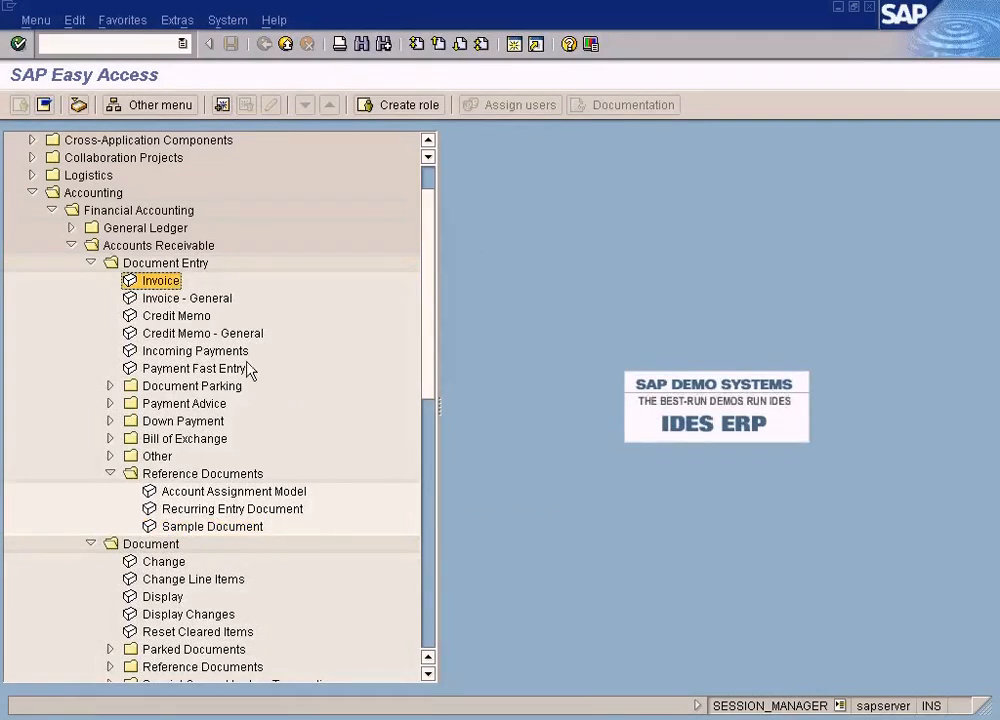
click(200, 527)
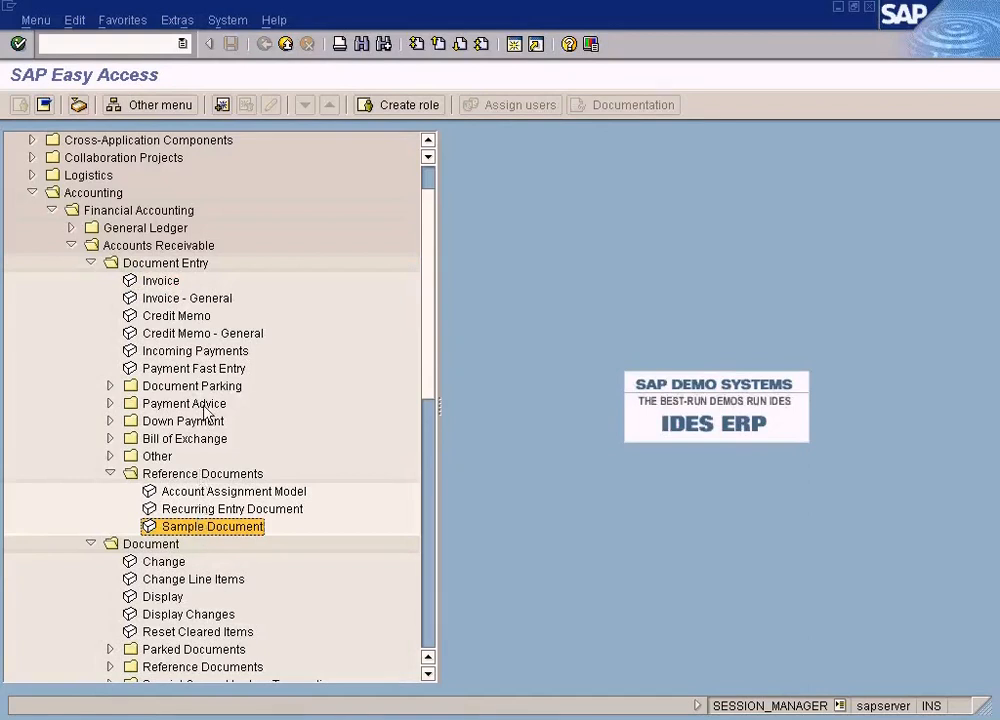
click(162, 282)
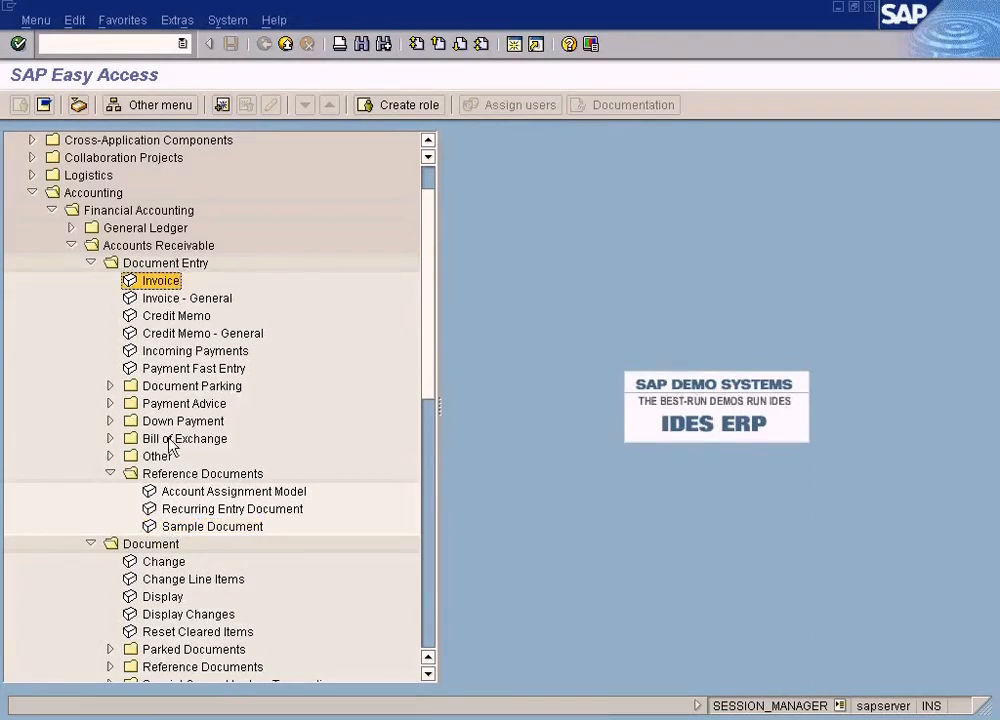
Collapse the Accounts Receivable branch with its subfolders and expand Accounts Payable under Financial Accounting
click(111, 475)
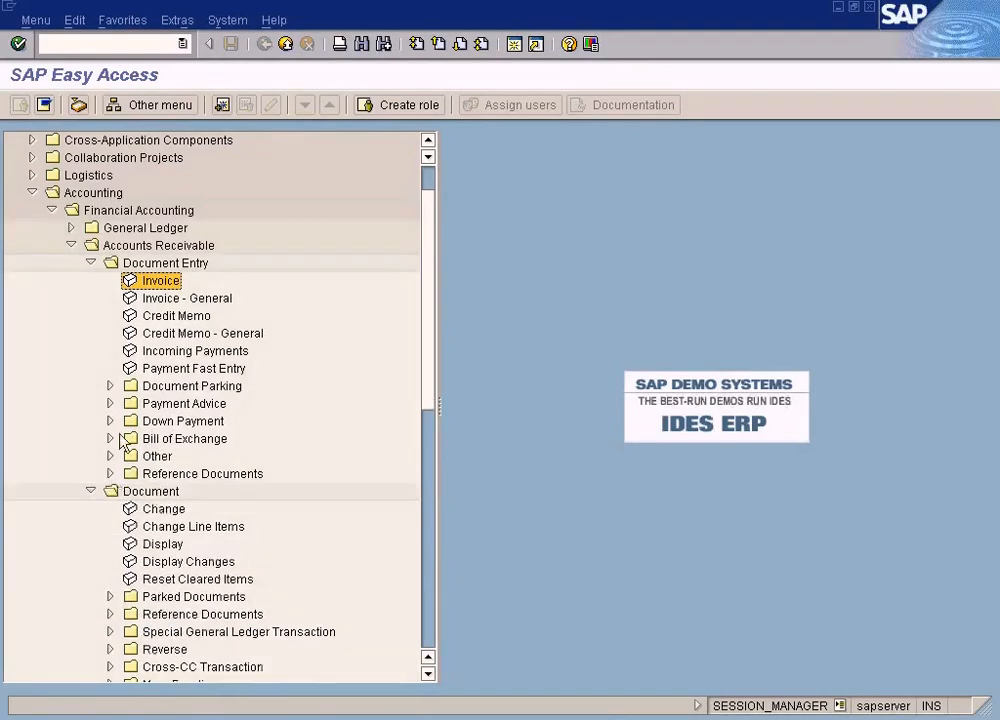
click(91, 263)
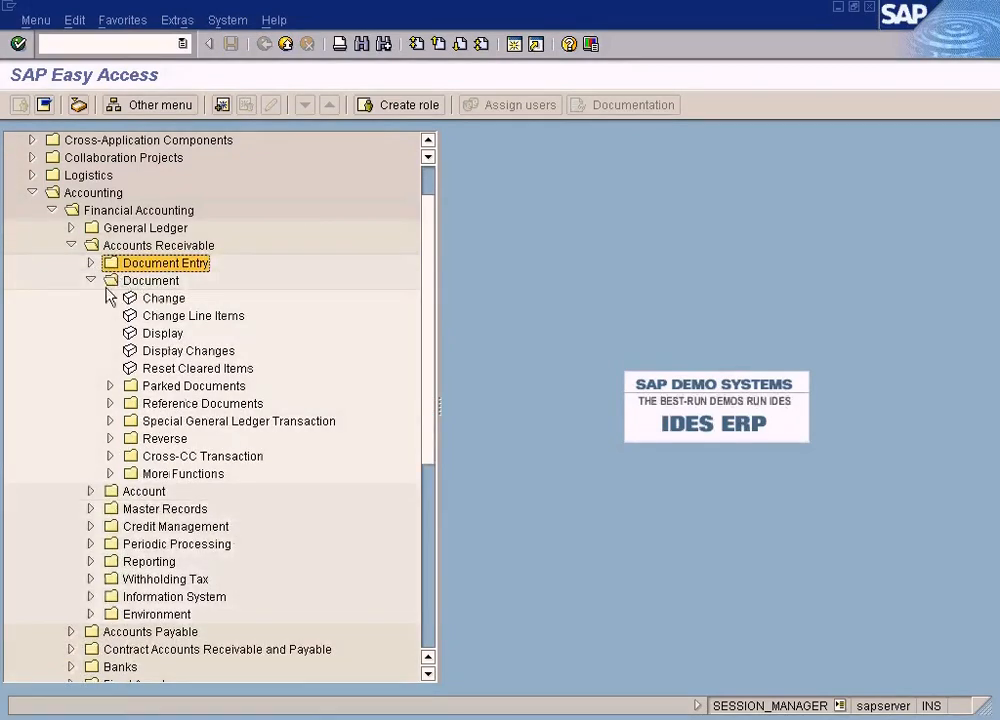
click(91, 280)
click(71, 245)
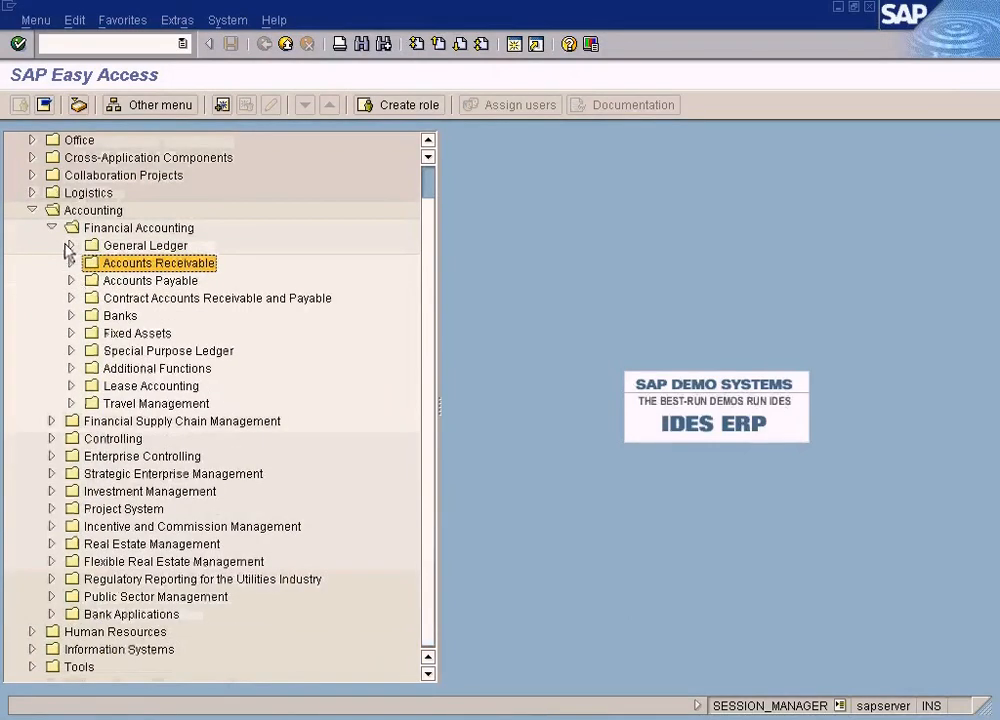
click(71, 280)
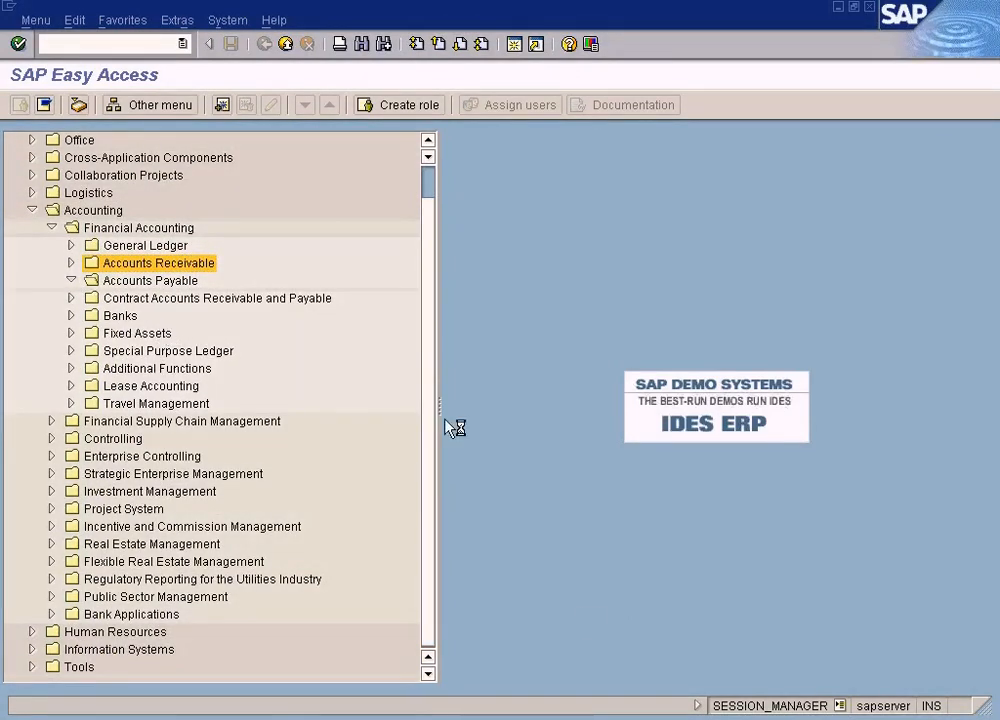
Review the Paint note on the $1000 monthly office rent with its credited and debited accounts, and return to SAP
click(626, 718)
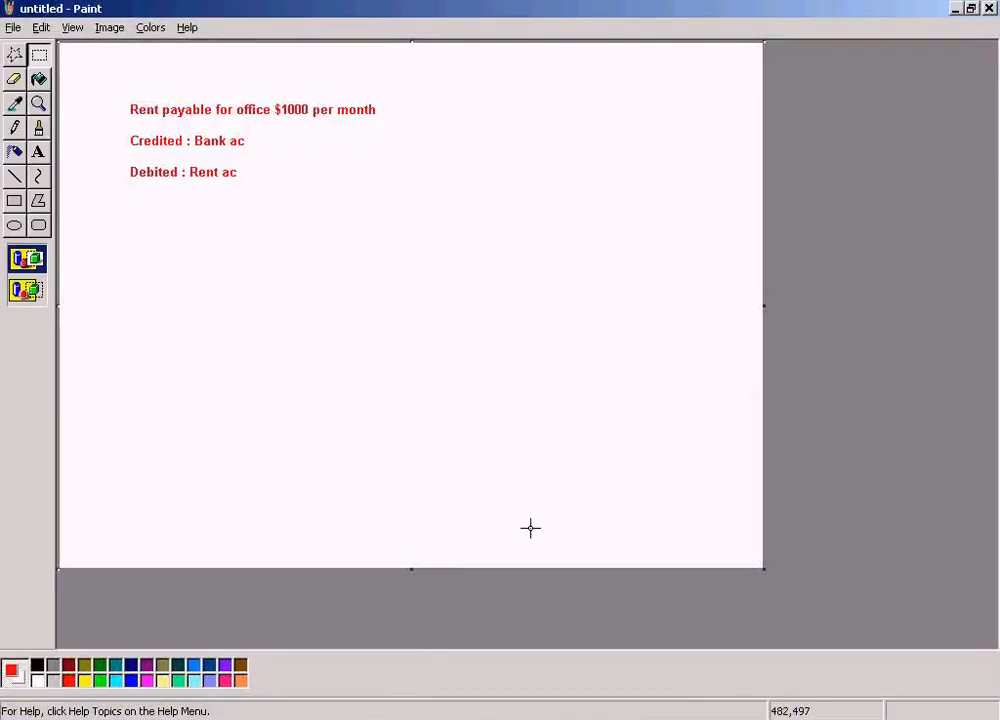
key(alt+Tab)
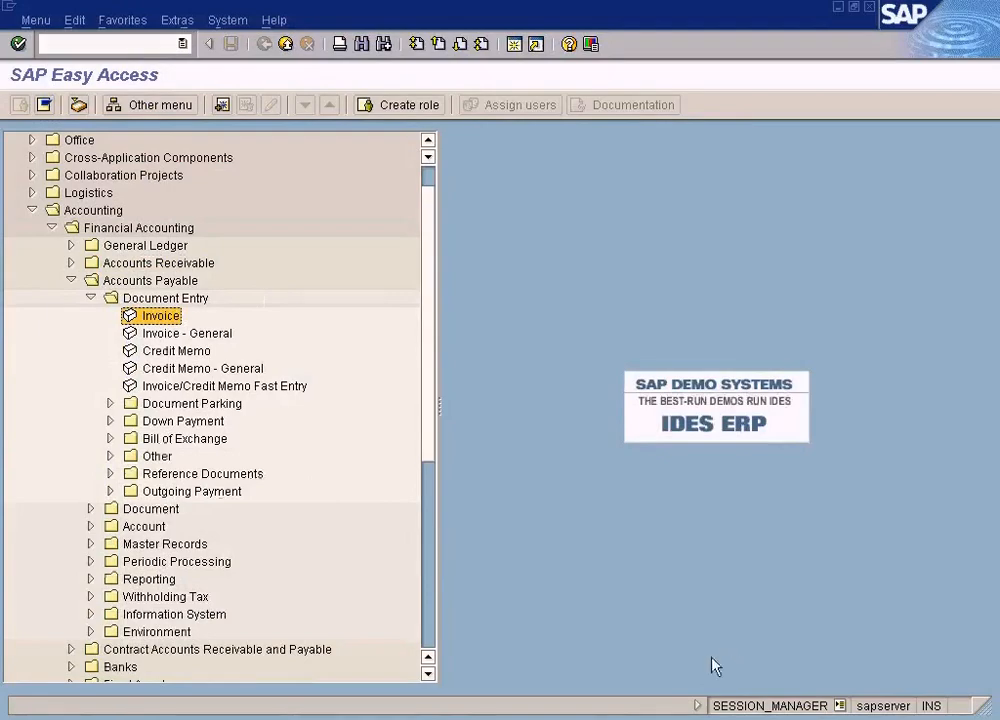
click(654, 717)
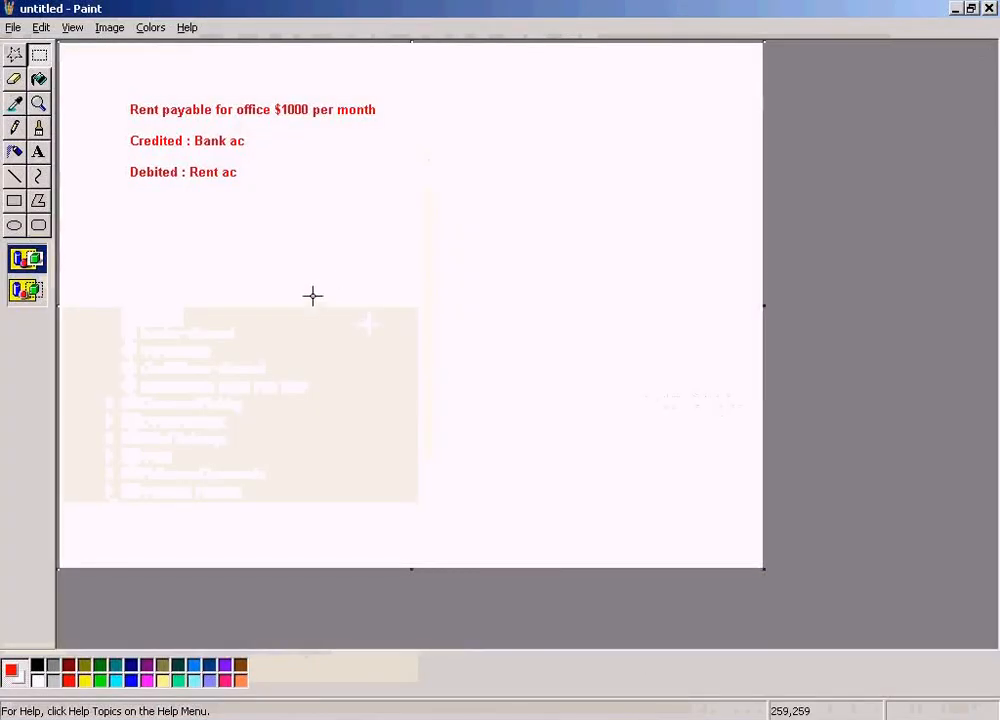
drag(118, 81, 469, 216)
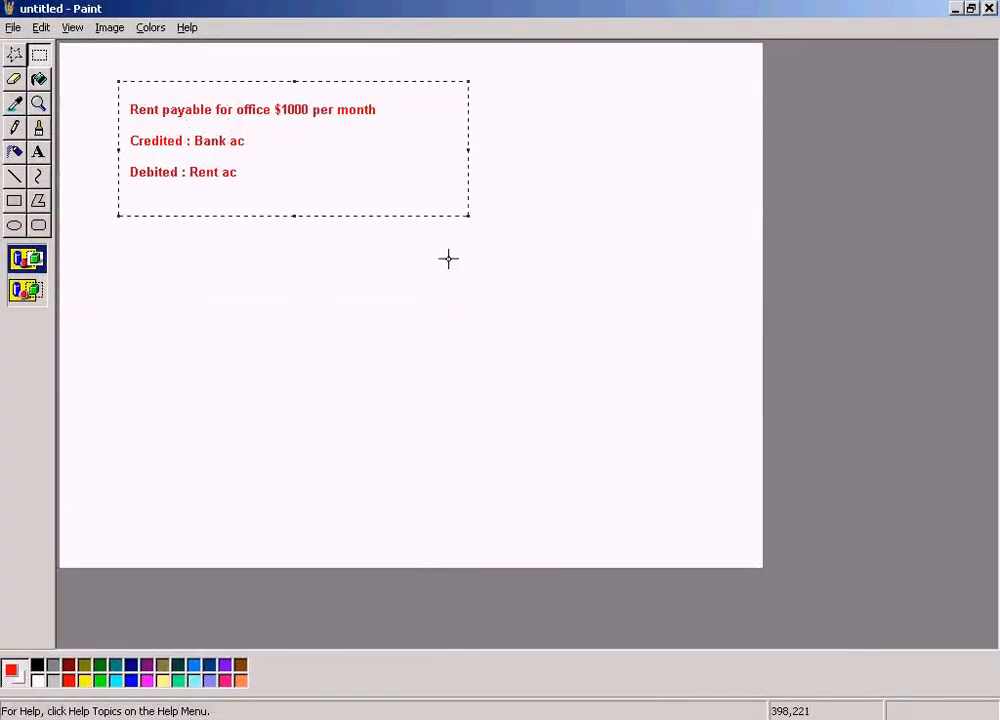
key(alt+Tab)
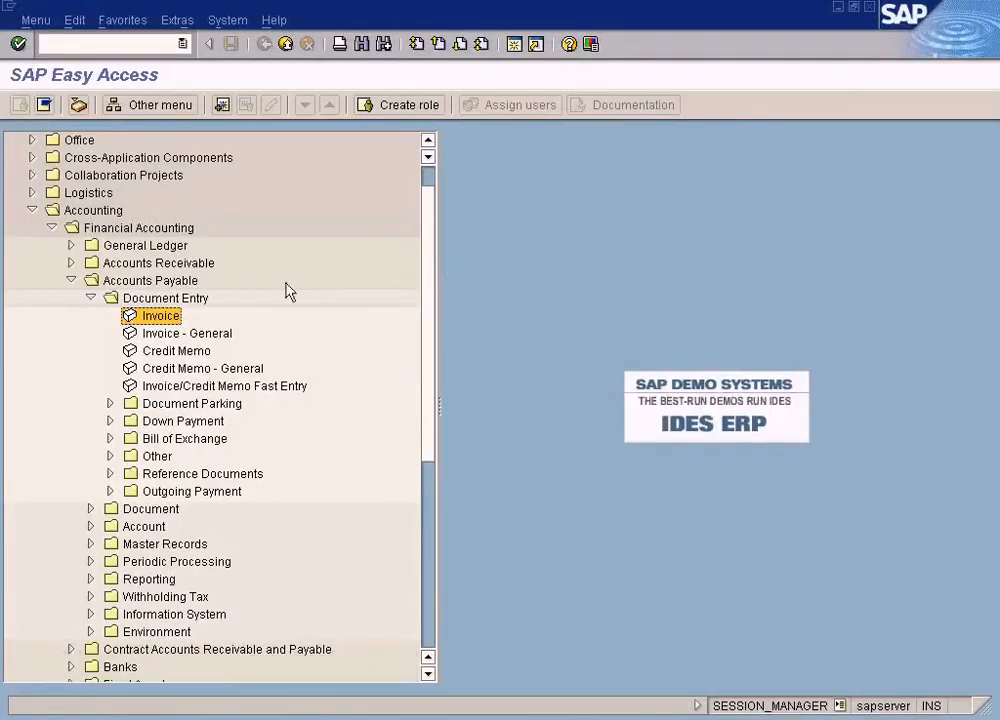
Look up Sample Document in the Reference Documents folder of Accounts Receivable Document Entry, and collapse the Accounts Receivable branch
click(71, 264)
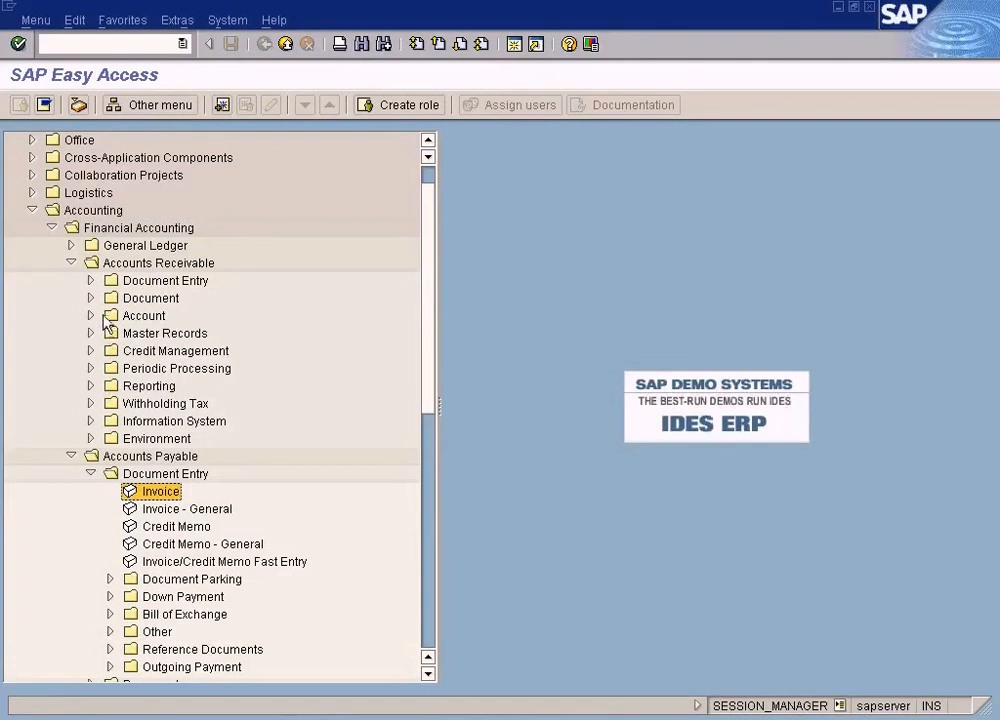
click(92, 281)
click(110, 491)
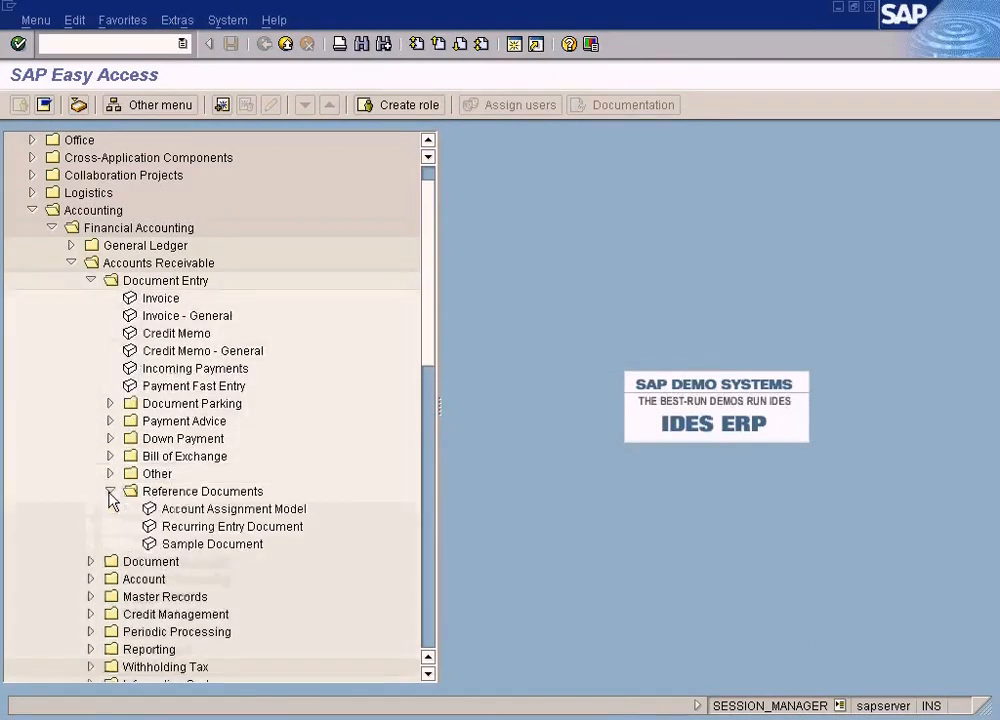
click(236, 546)
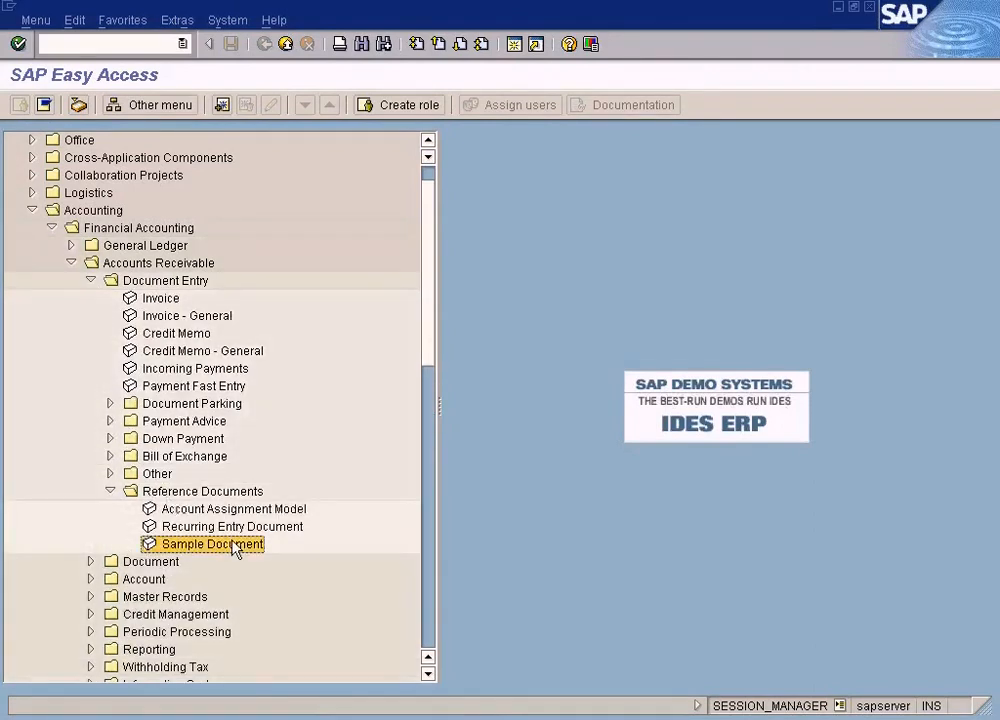
click(72, 263)
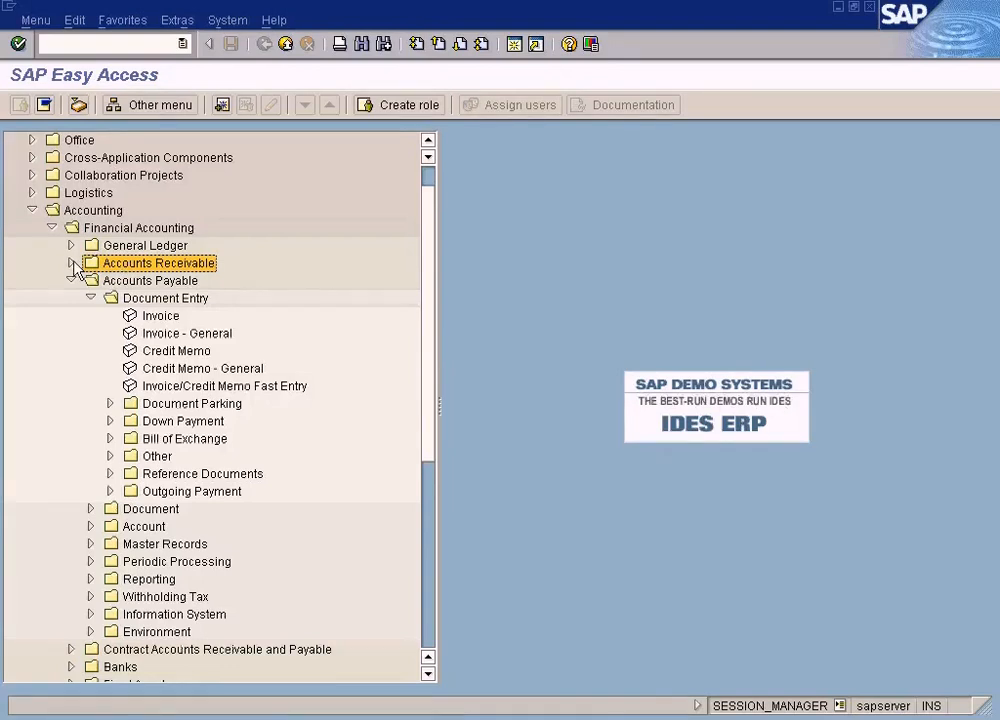
click(68, 264)
click(205, 511)
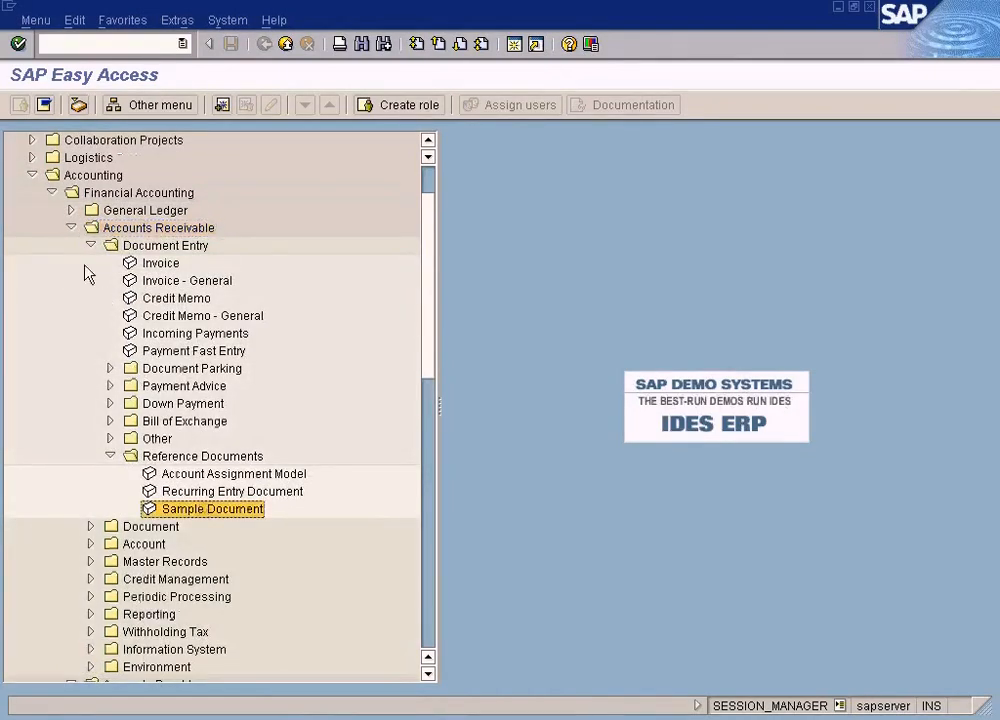
click(74, 229)
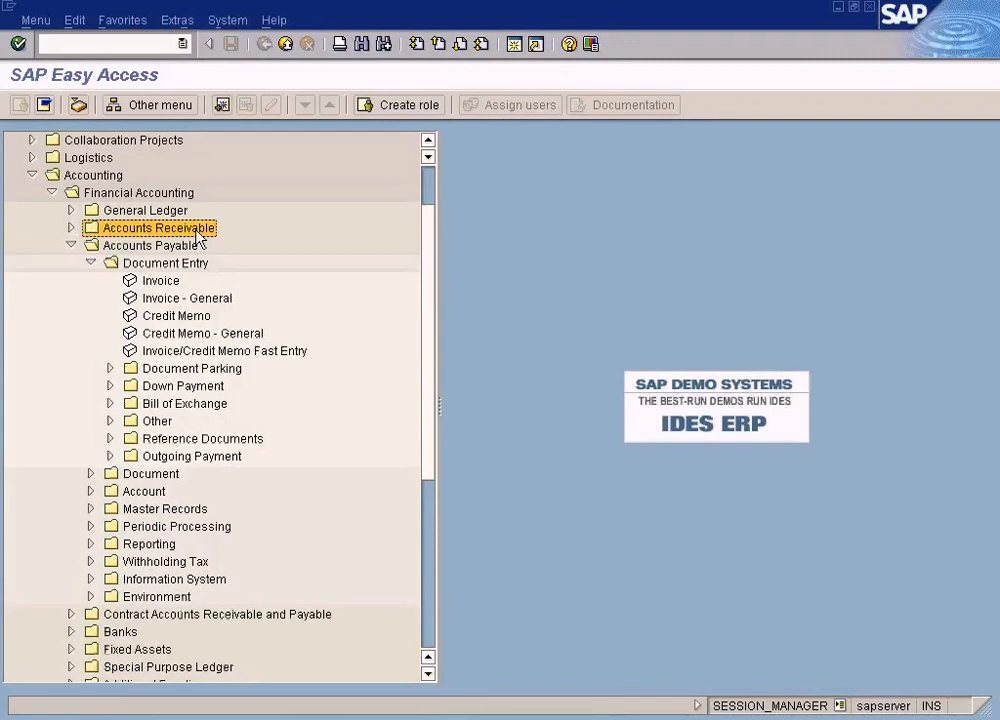
Expand Reference Documents under Accounts Payable Document Entry, view the Sample Document header entry form, and exit it without saving
click(168, 283)
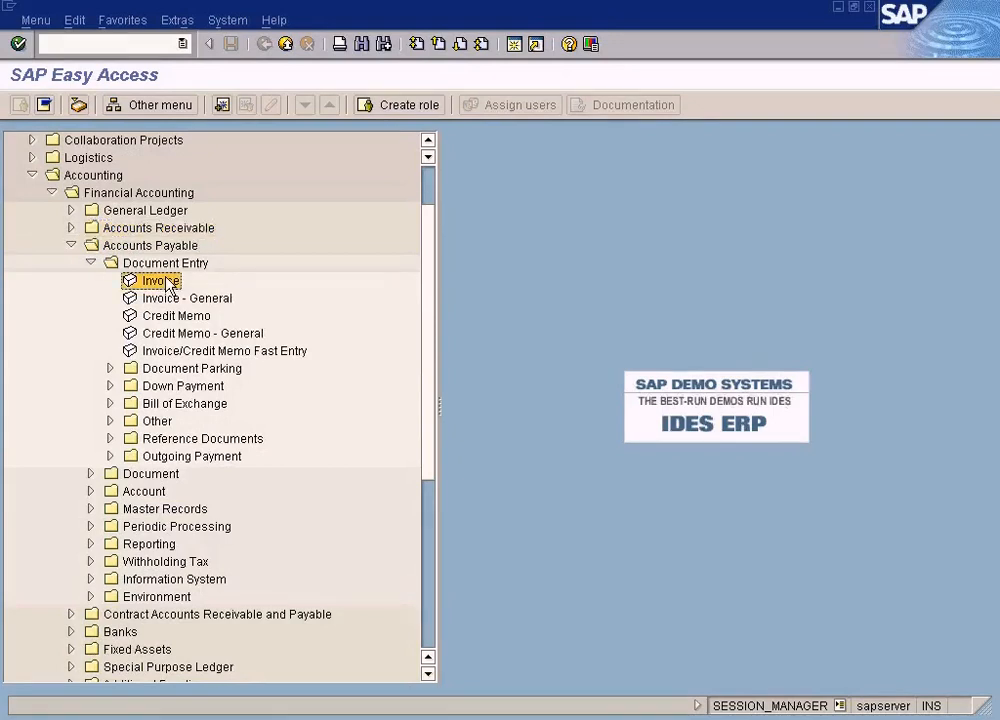
click(110, 439)
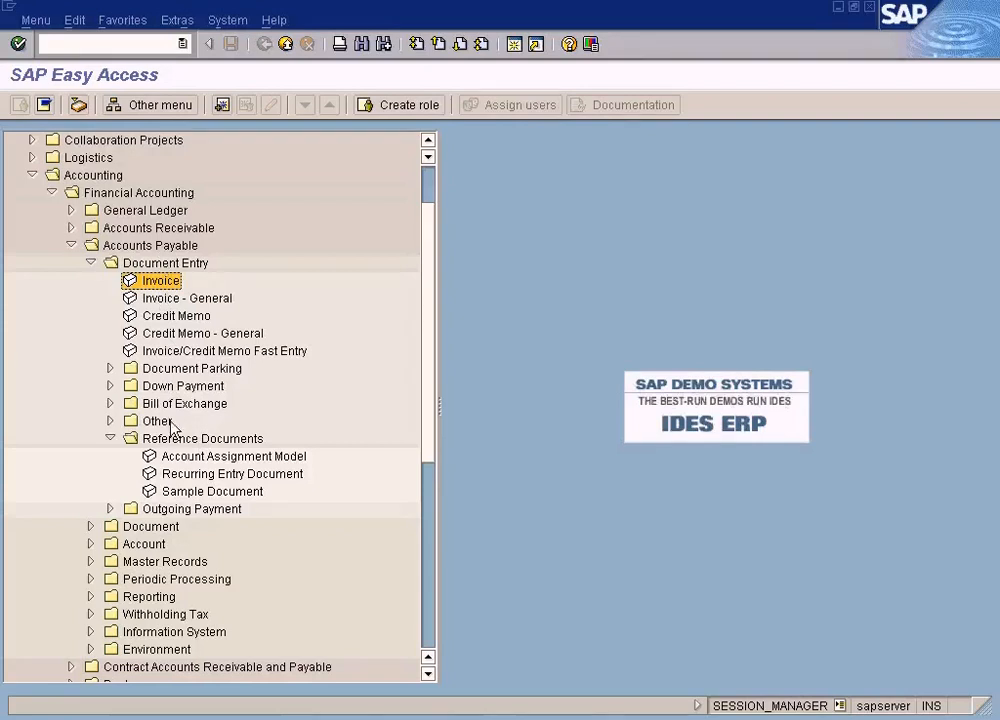
click(196, 492)
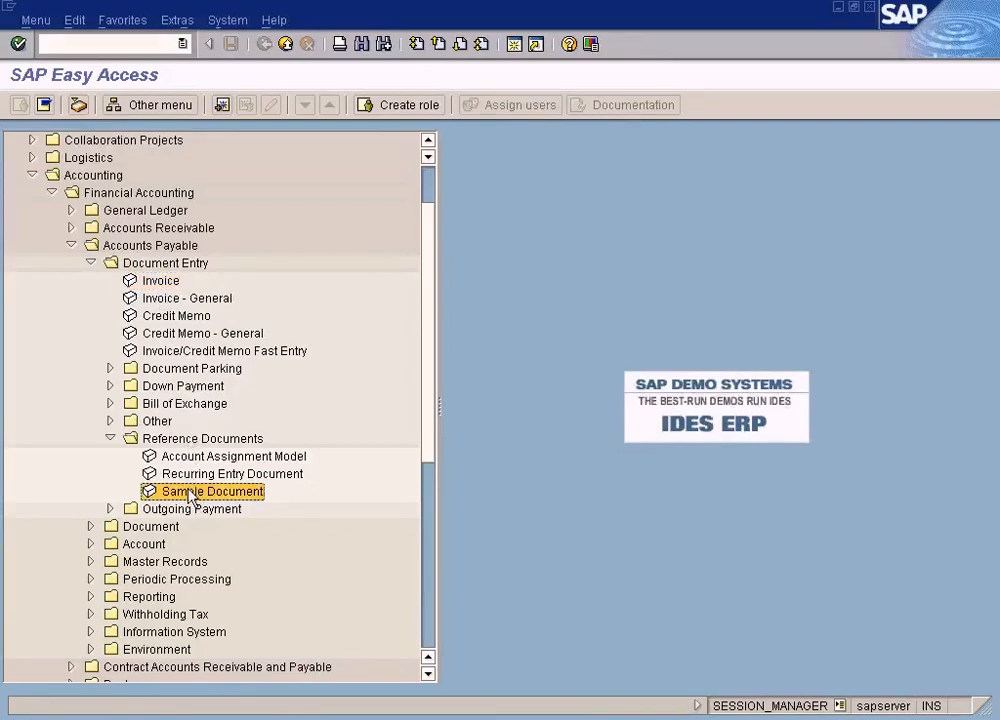
double_click(196, 492)
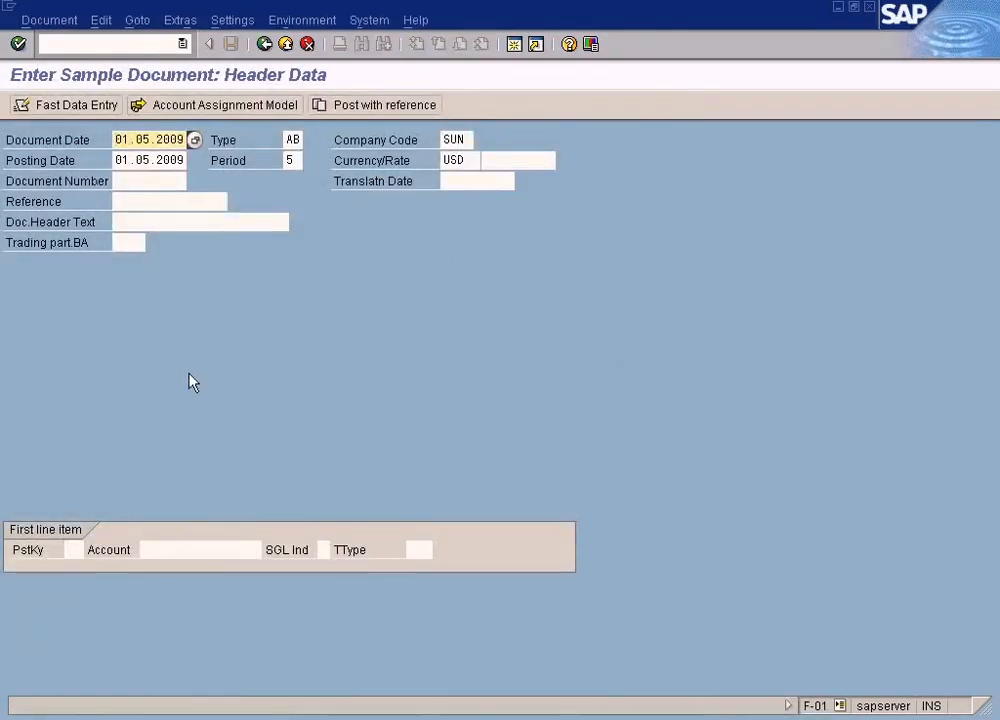
click(265, 45)
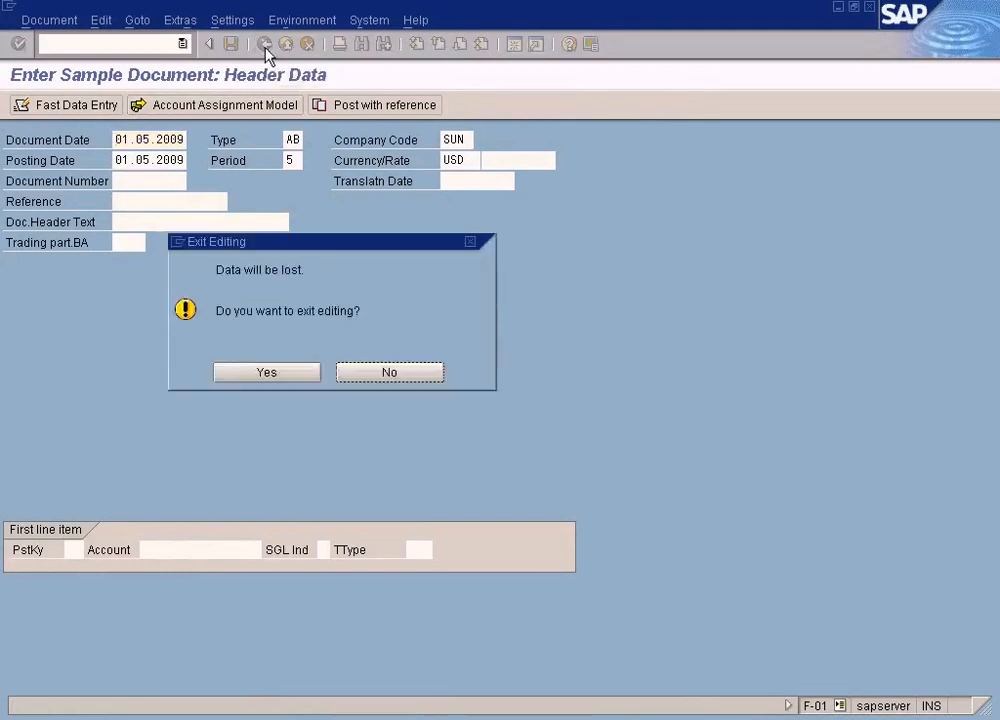
click(263, 372)
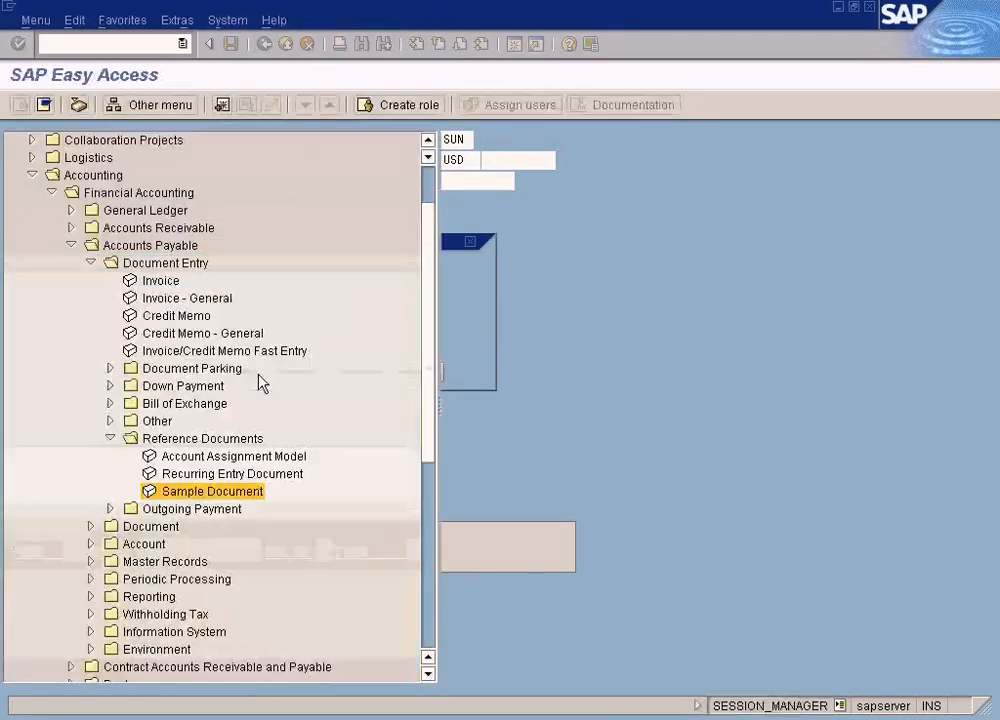
Expand General Ledger down to the Sample Document folder in Document's Reference Documents and select its Change transaction
click(71, 212)
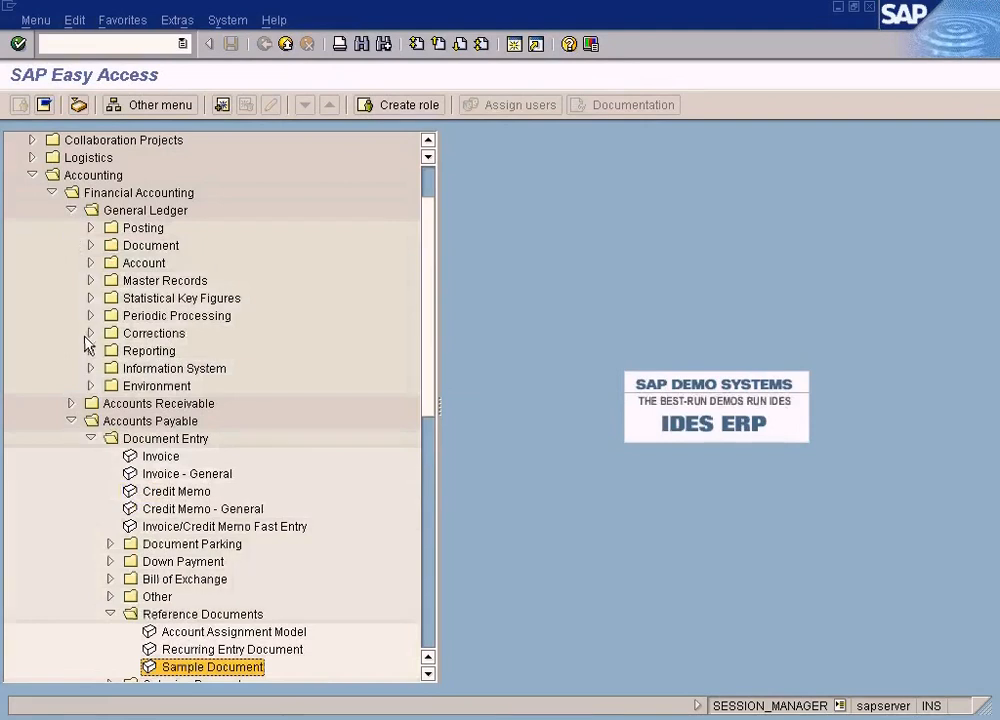
click(90, 245)
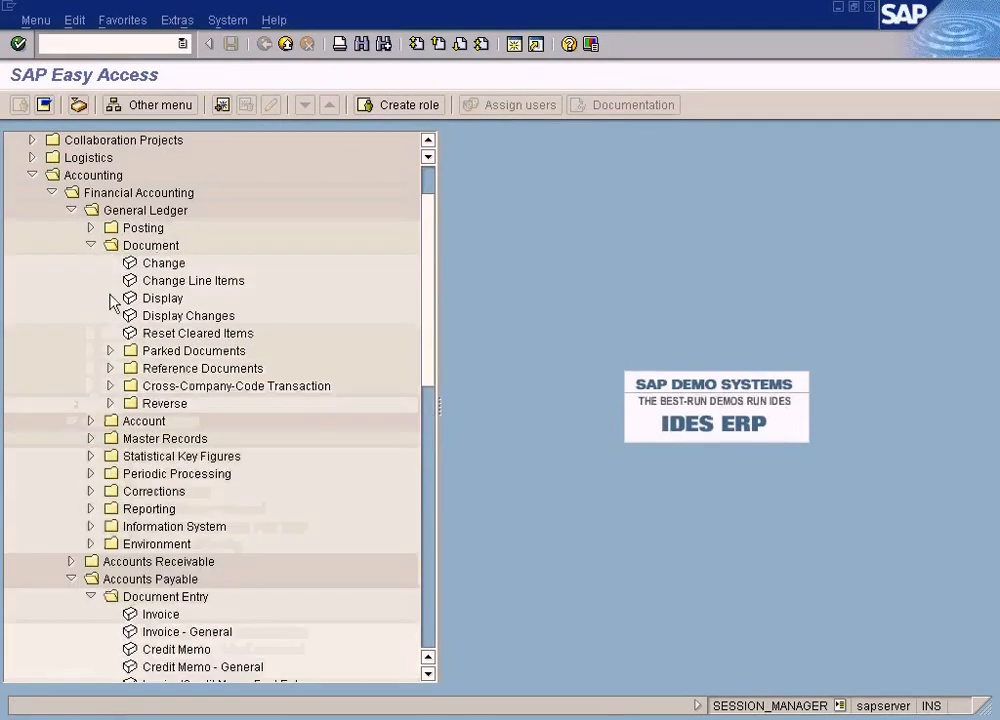
click(110, 368)
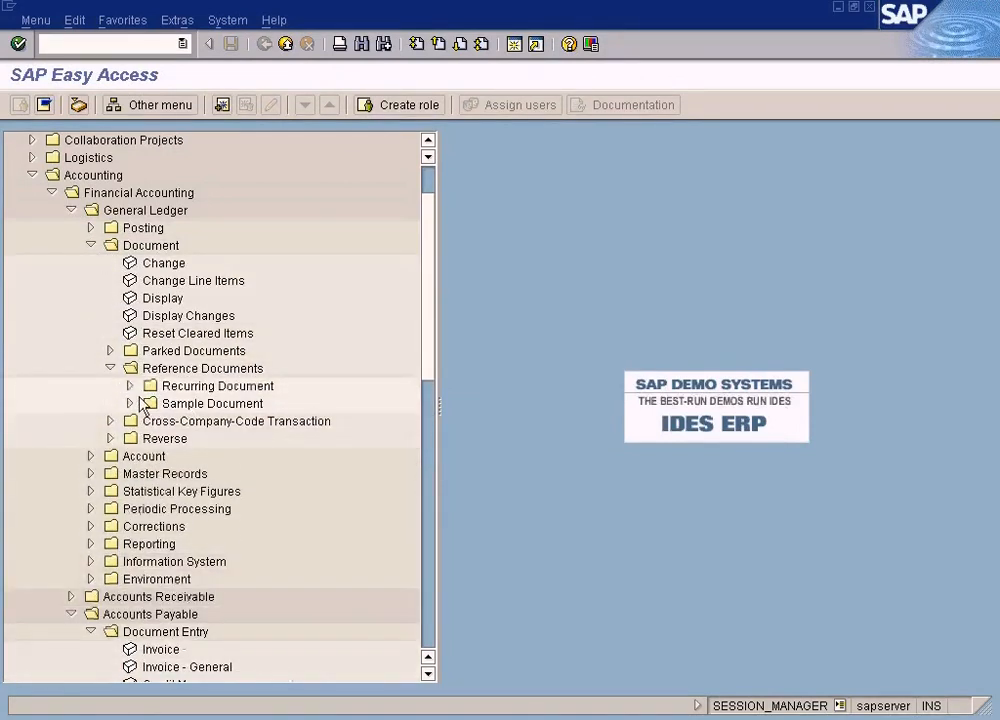
click(130, 403)
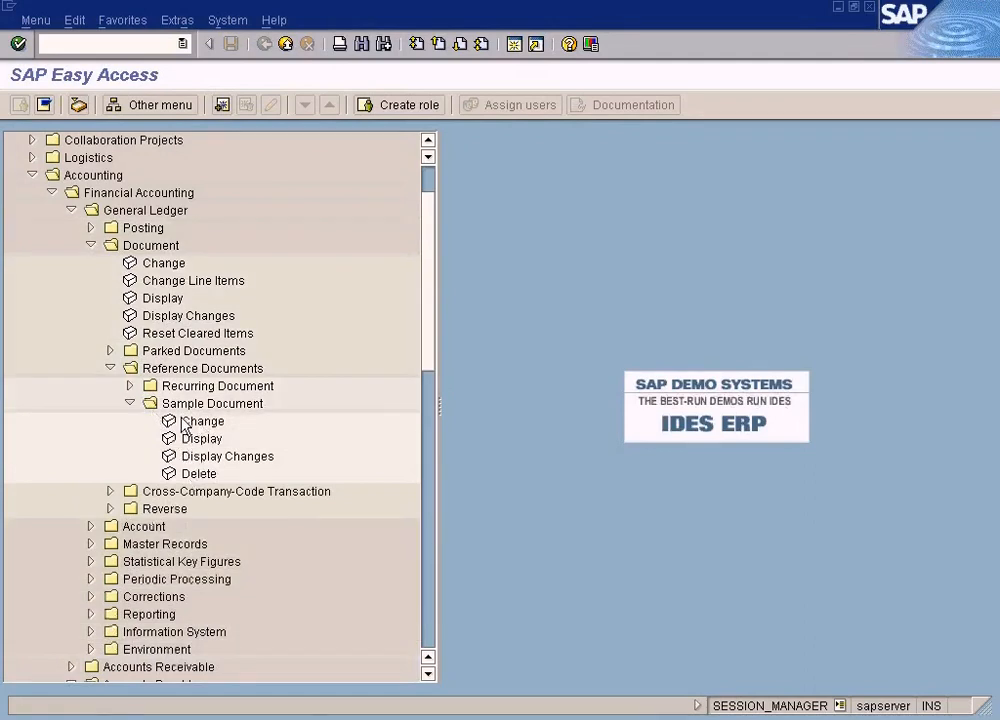
click(186, 422)
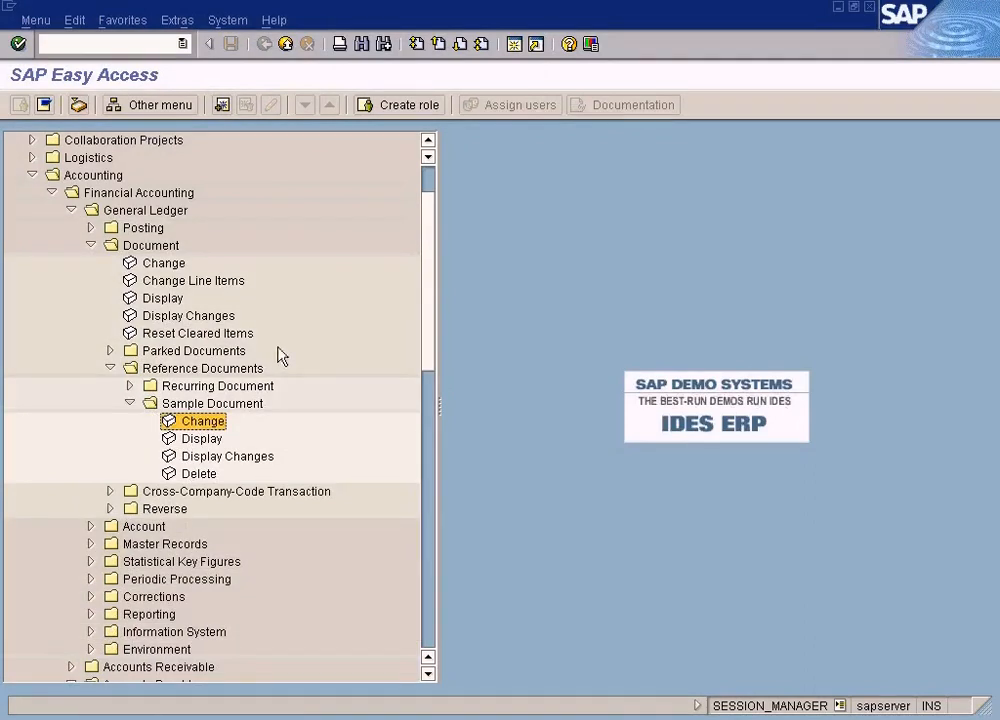
Open Sample Document entry from Accounts Payable, review the available document operations, and exit without keeping the header data
click(91, 245)
scroll(170, 515, down, 1)
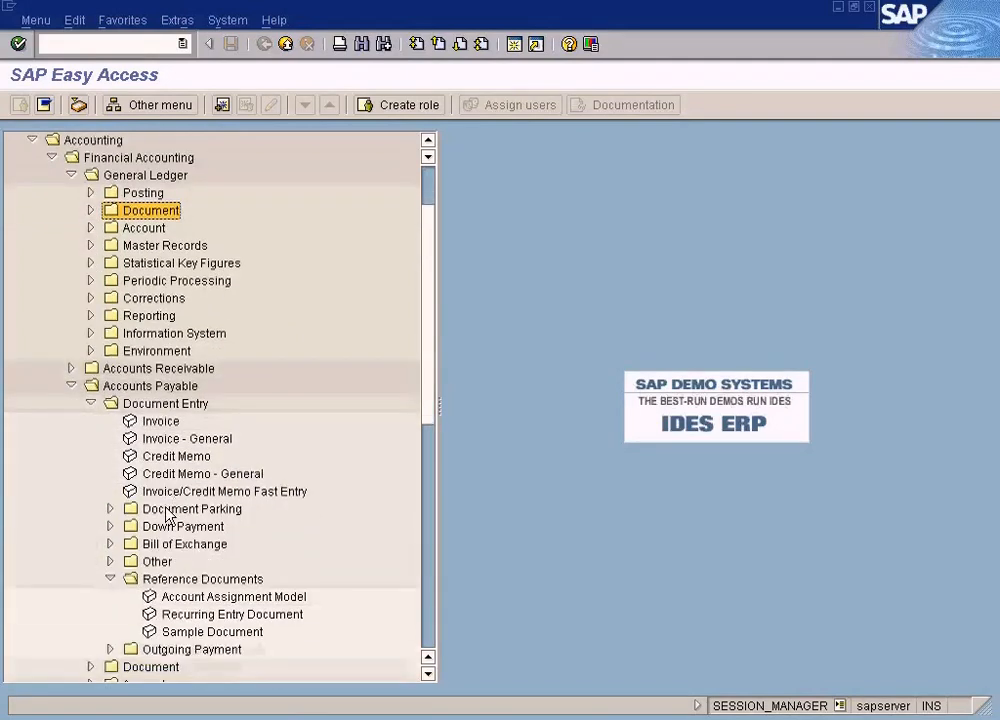
double_click(200, 634)
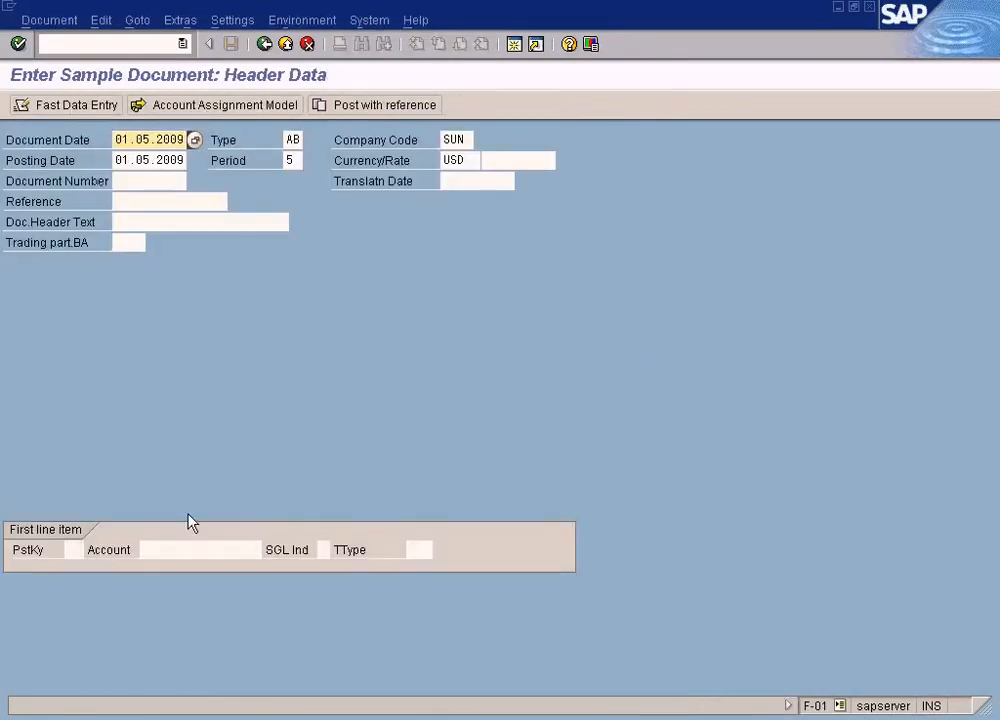
click(71, 22)
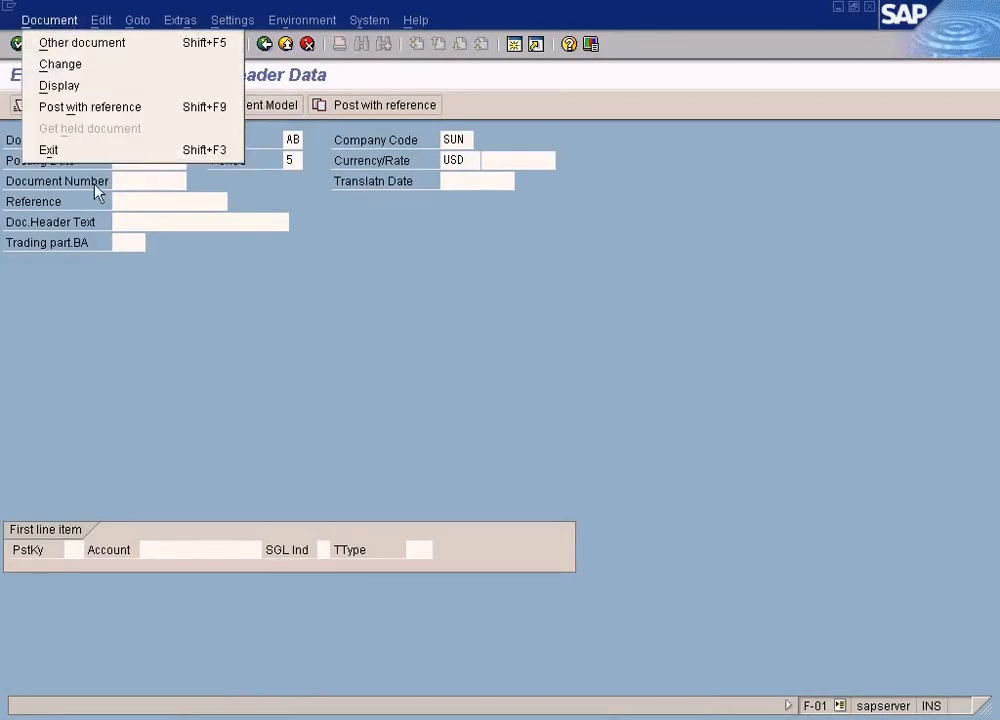
click(266, 282)
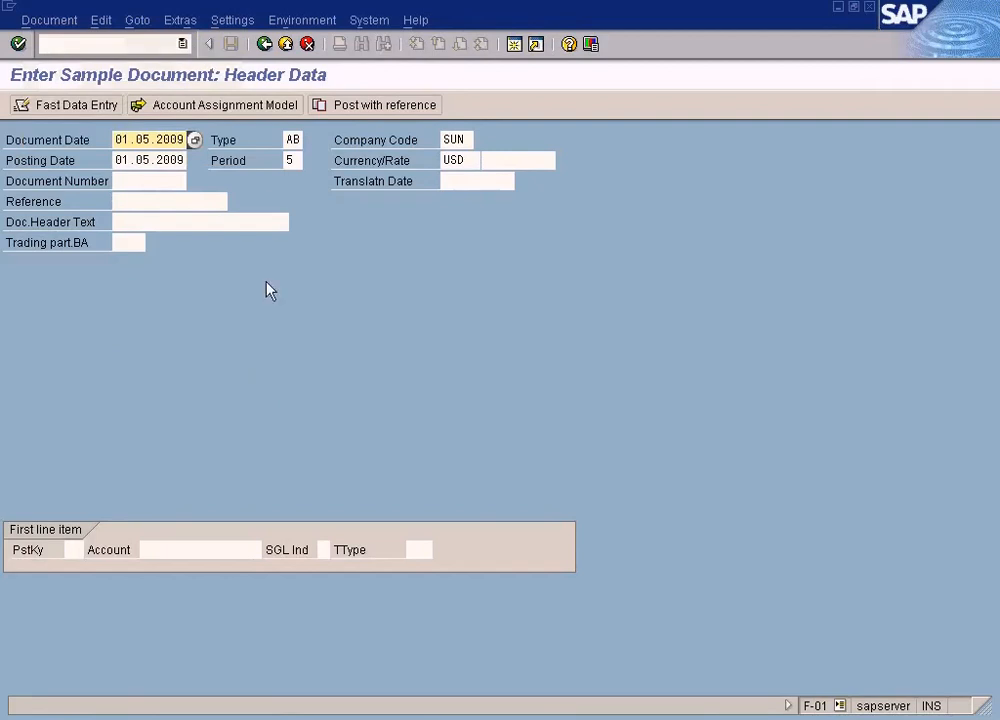
click(286, 44)
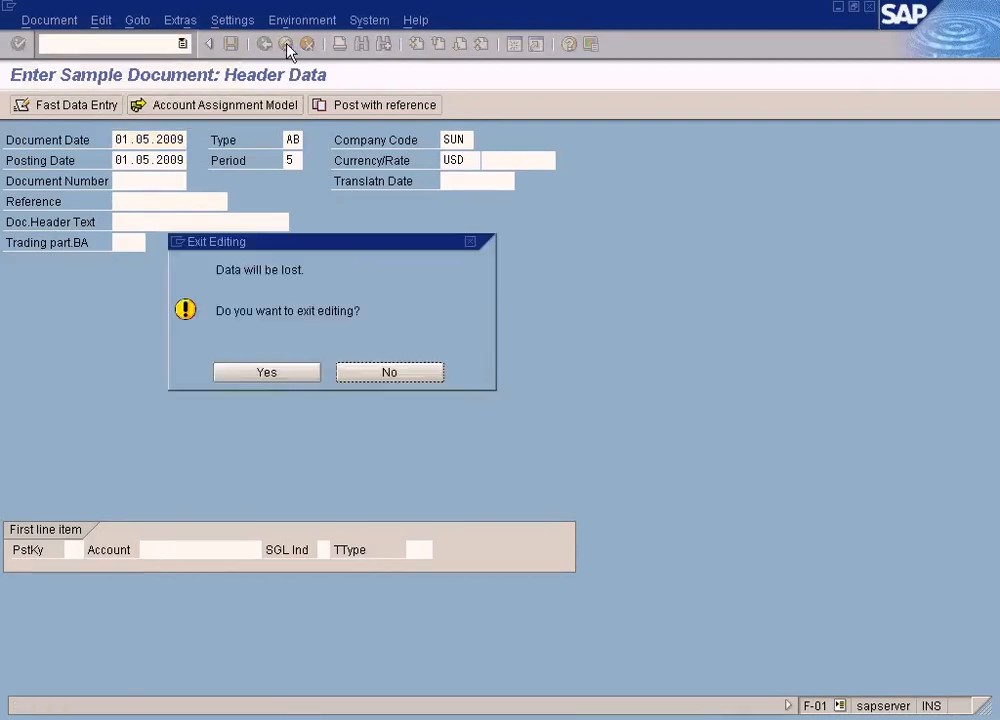
click(278, 376)
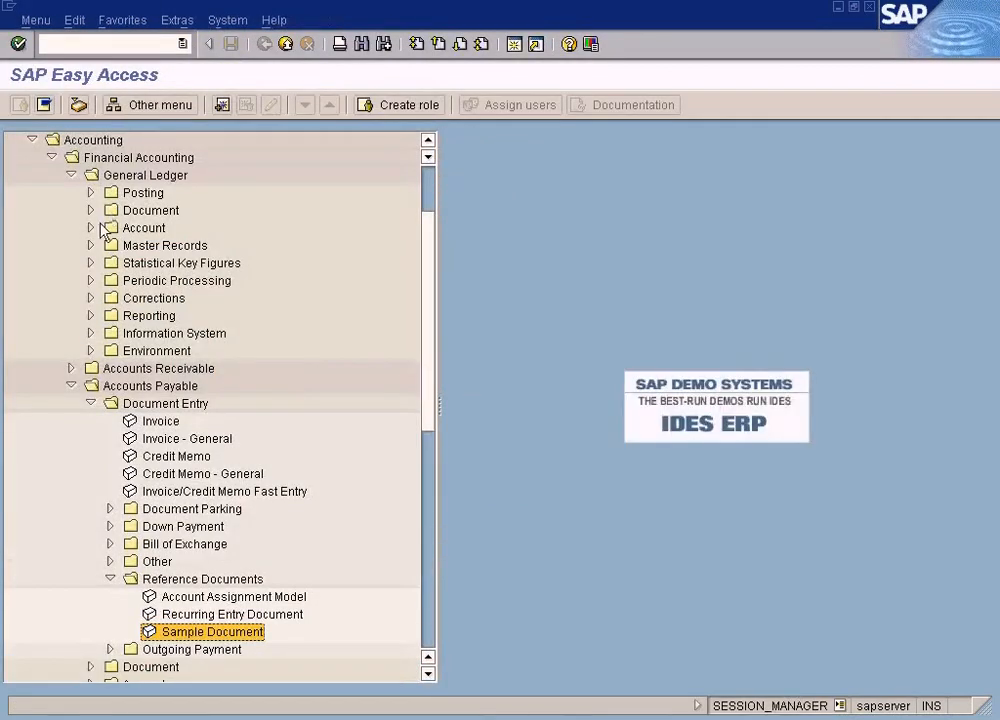
Open the stored sample document of company code SUN, fiscal year 2009, with General Ledger's Change transaction, review its line items, and exit
click(91, 211)
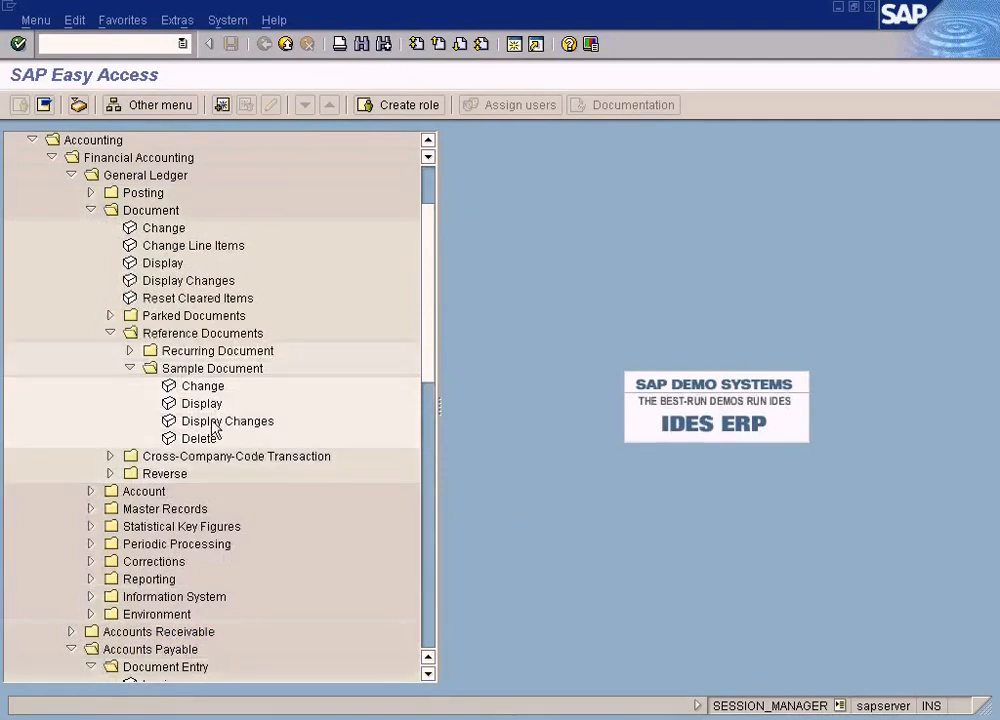
double_click(206, 387)
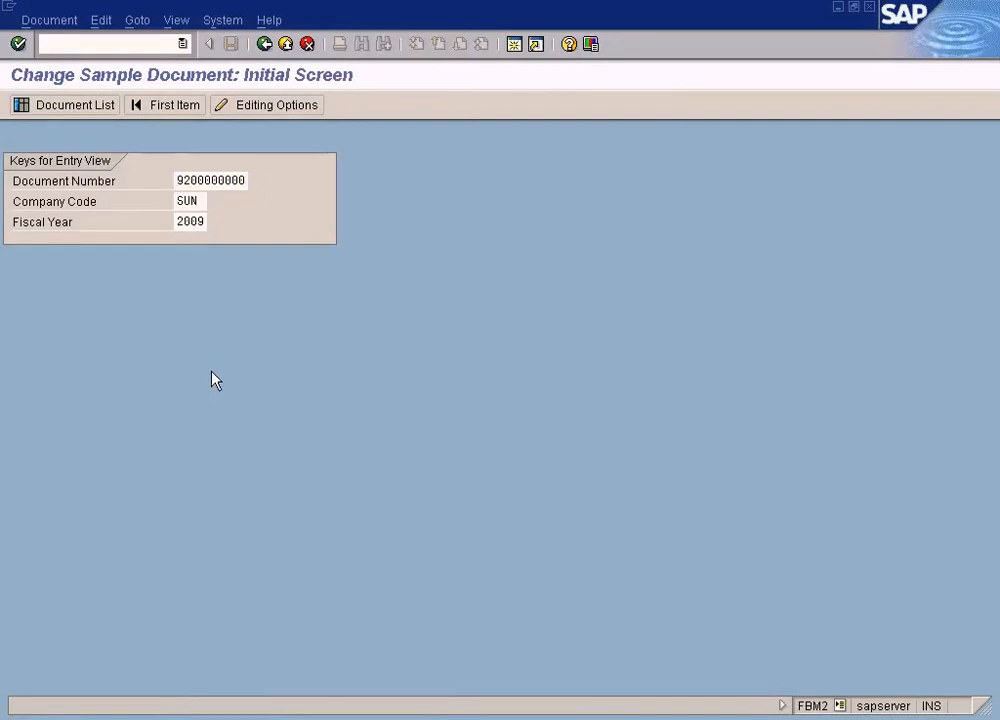
key(Return)
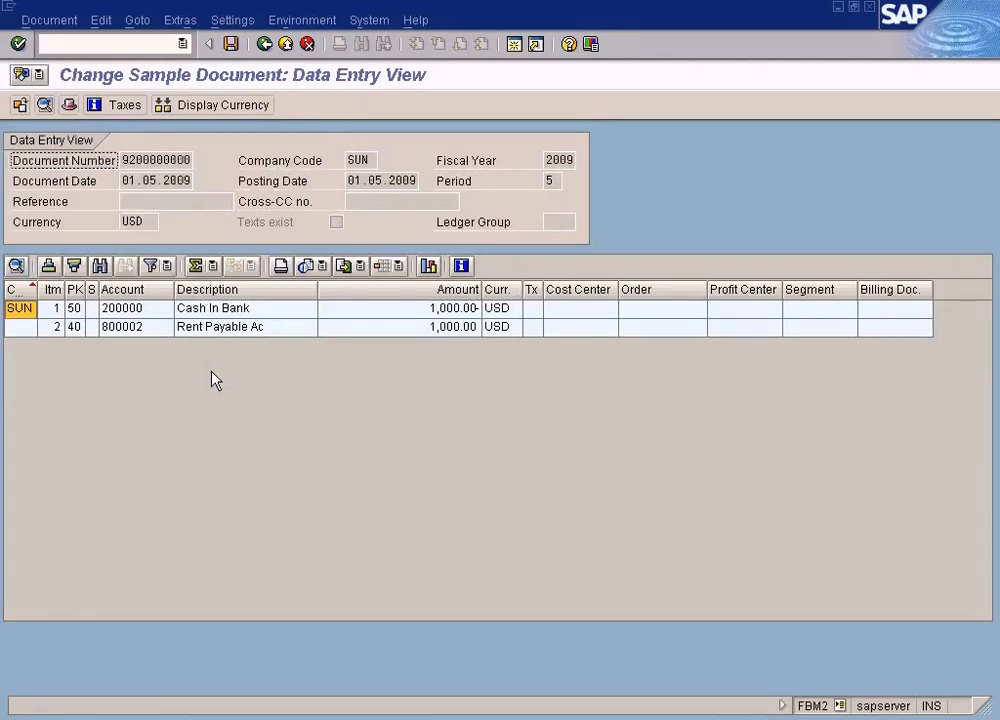
click(287, 45)
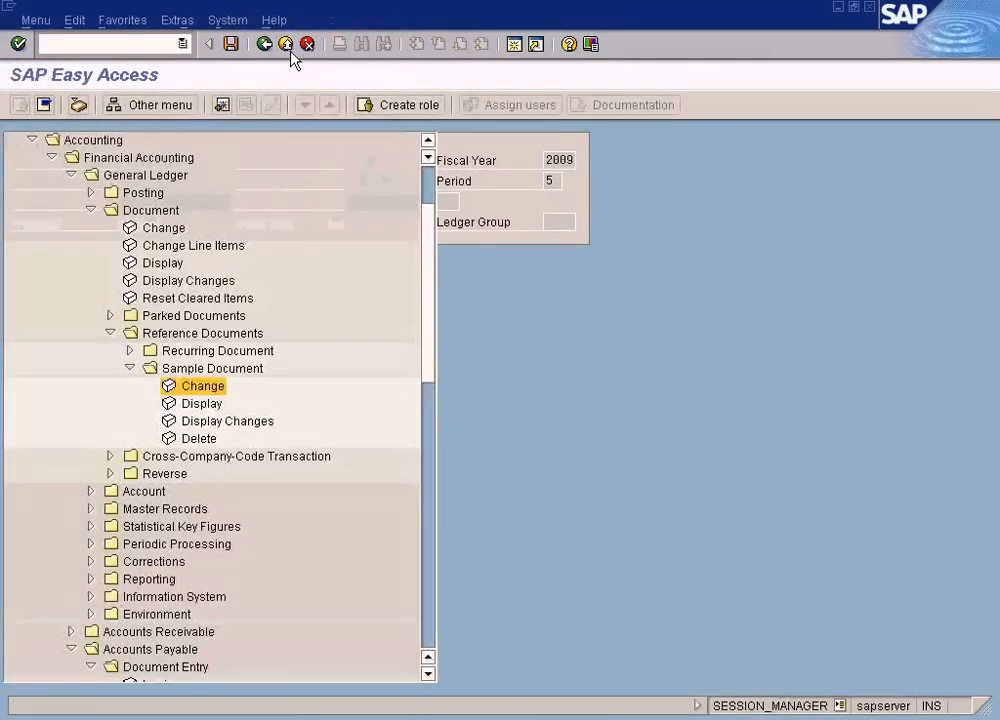
Open Sample Document entry from Accounts Payable Reference Documents and switch from there to changing the stored sample document
scroll(265, 398, down, 3)
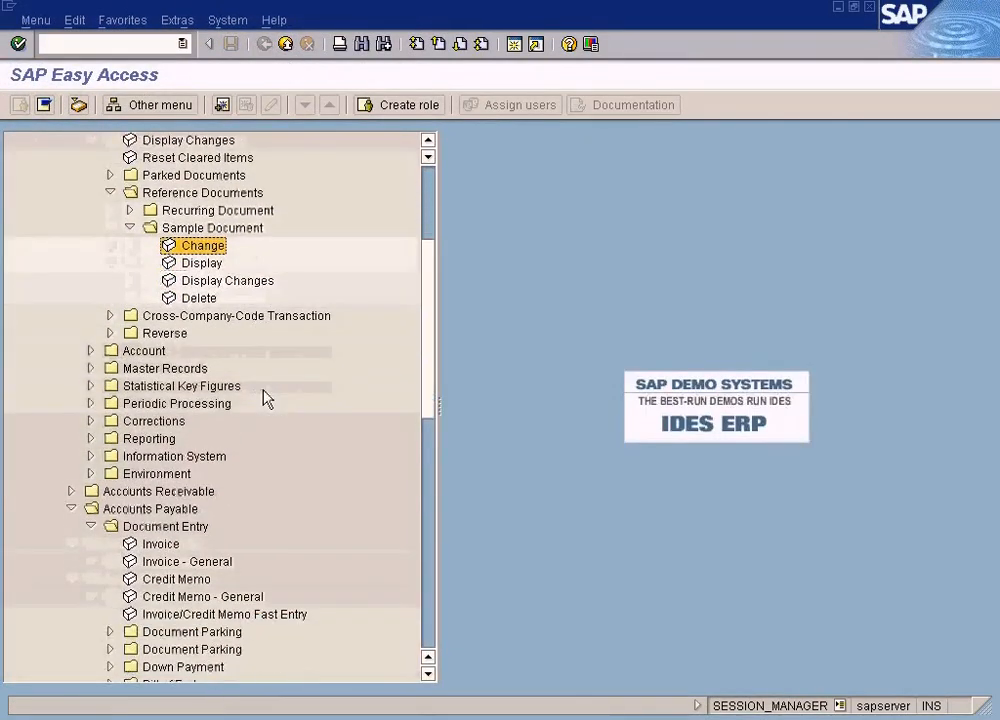
scroll(264, 391, down, 1)
click(201, 265)
scroll(203, 458, down, 2)
scroll(203, 465, down, 2)
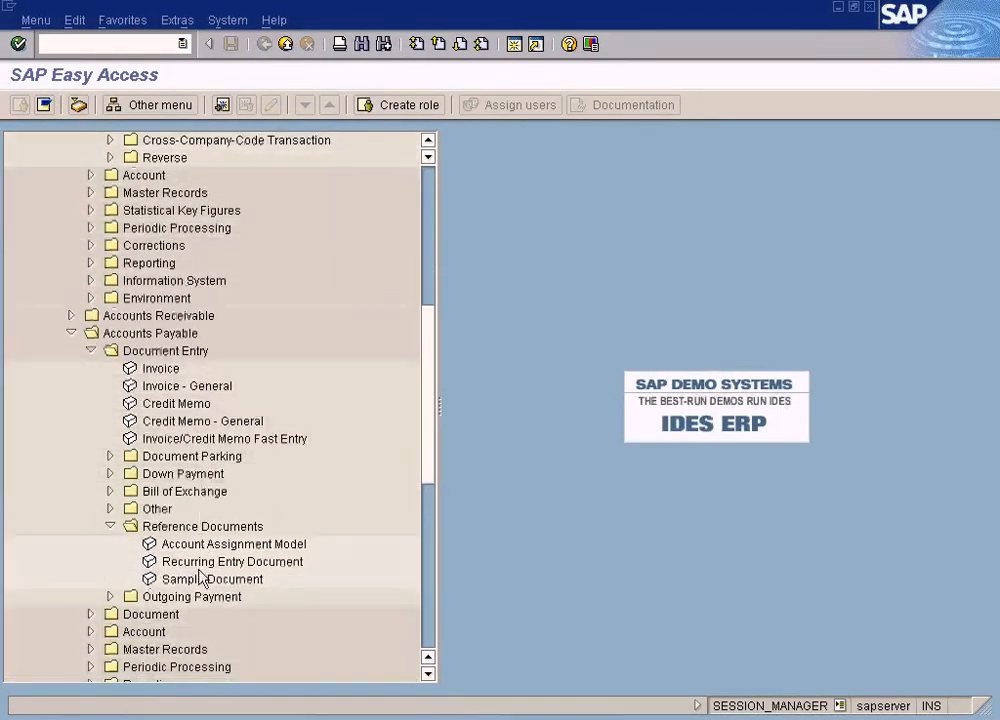
double_click(201, 580)
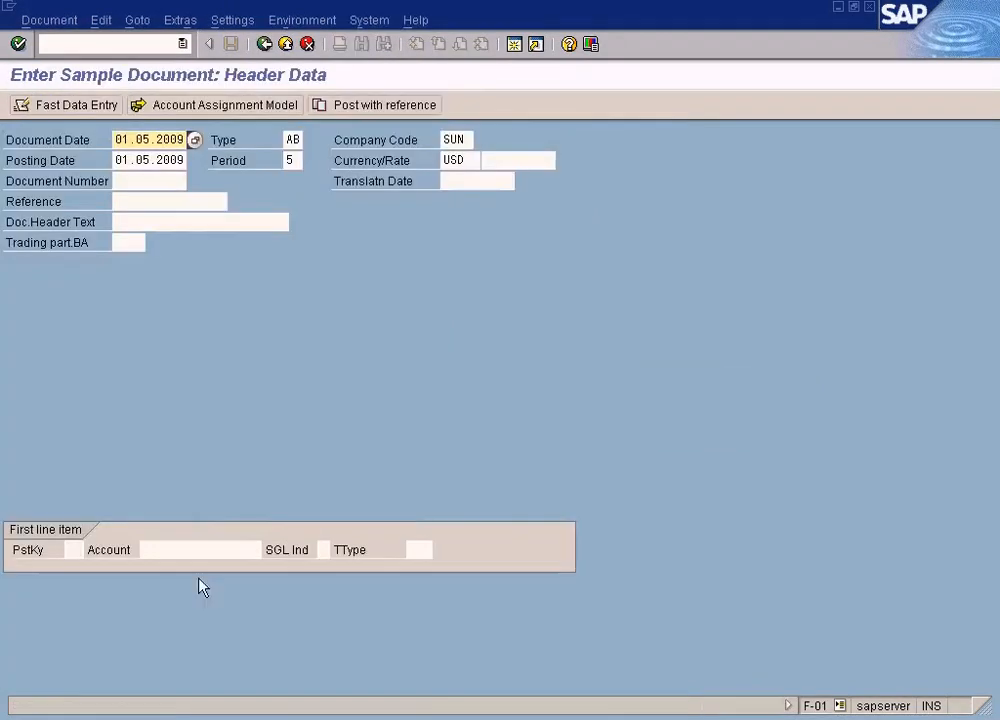
click(63, 22)
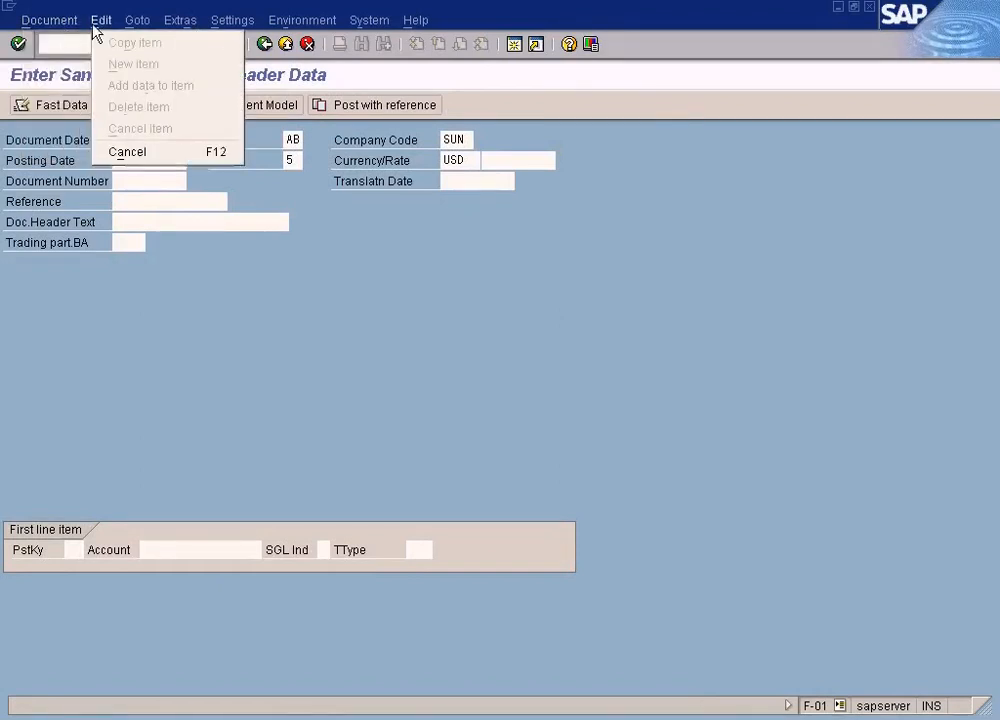
click(72, 64)
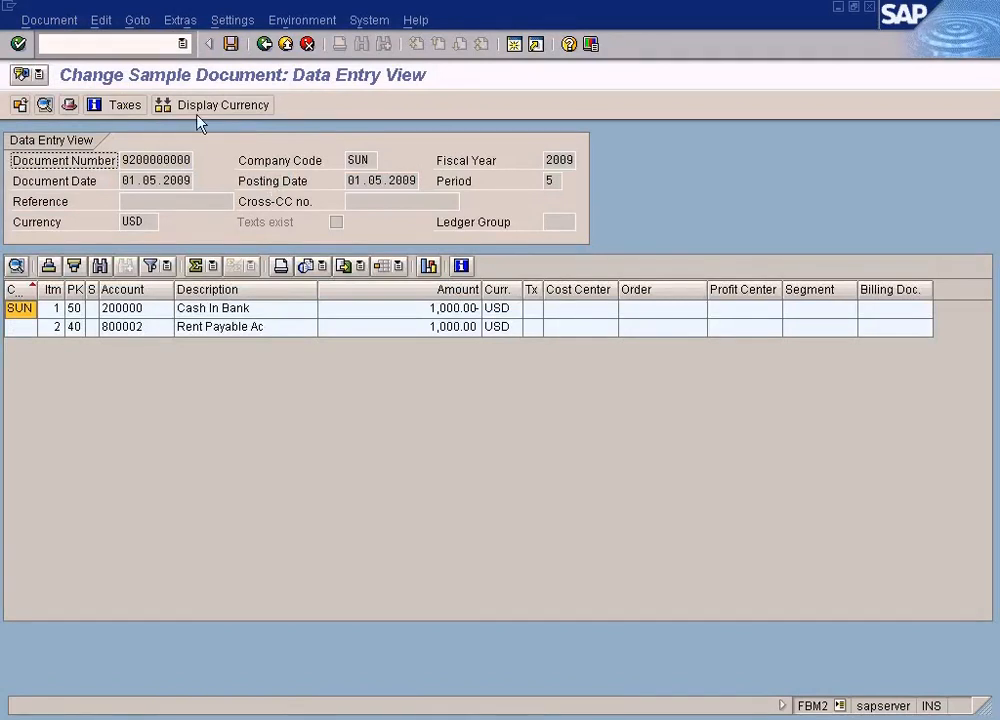
Check the document operations offered for the stored sample document, including Delete, and exit to the SAP menu, discarding the entry data
click(66, 21)
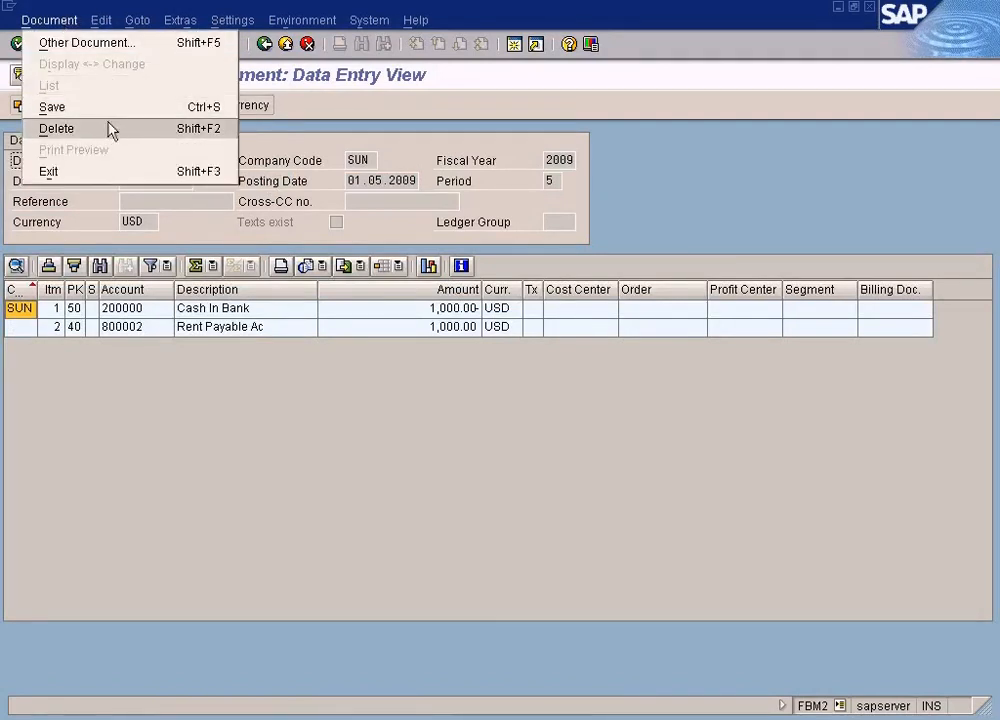
click(287, 45)
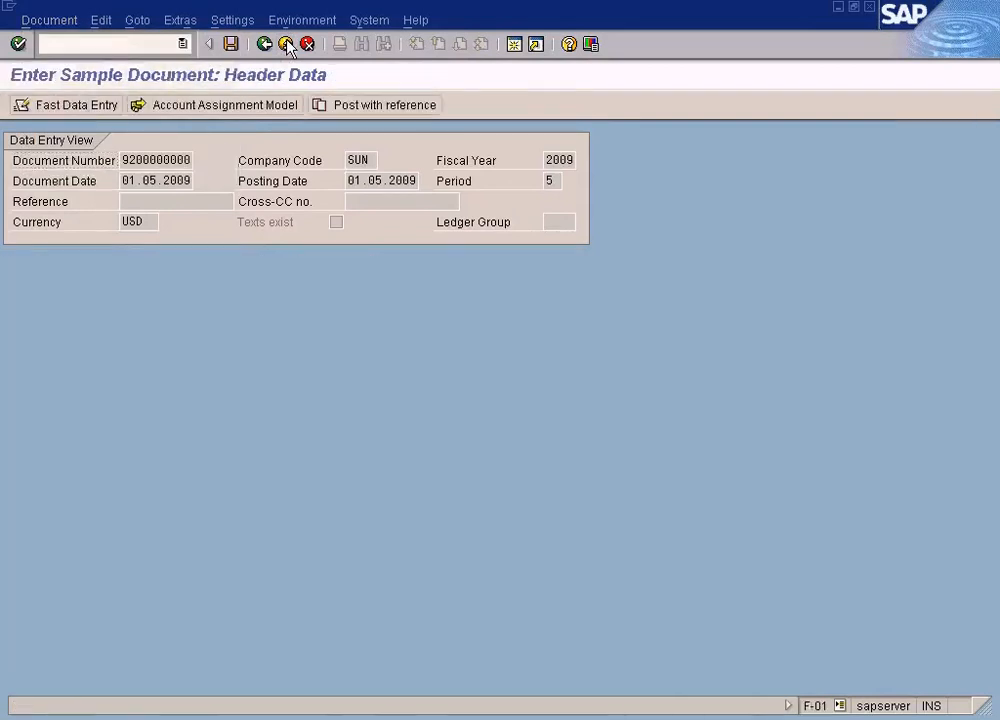
click(283, 374)
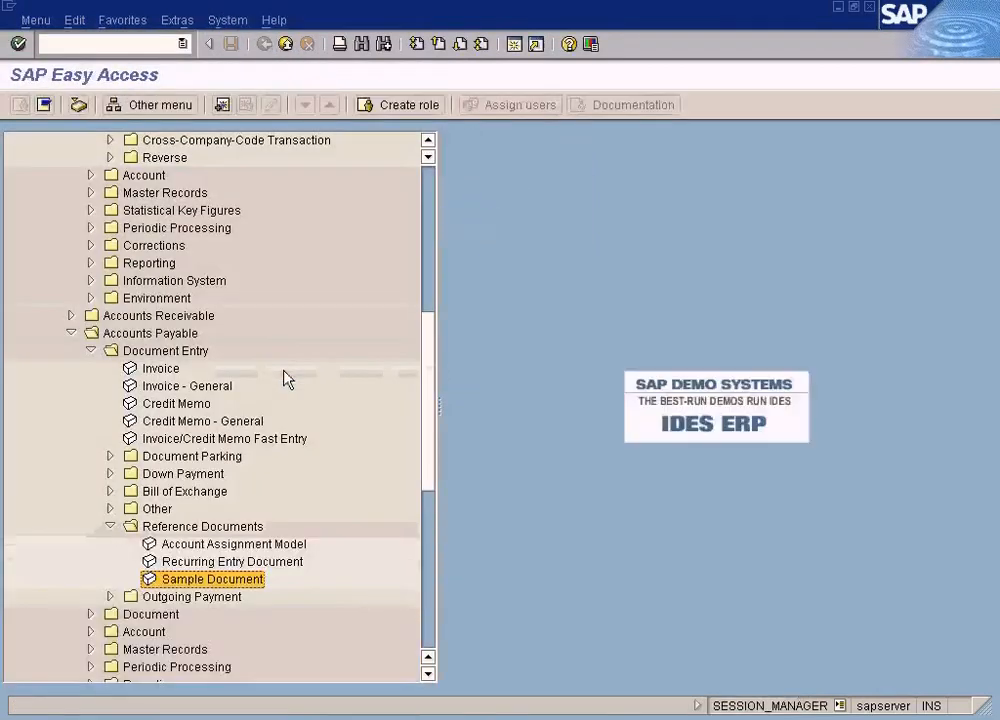
Open the Delete transaction for sample documents under General Ledger's Reference Documents, view its selection fields, and exit without running it
click(427, 141)
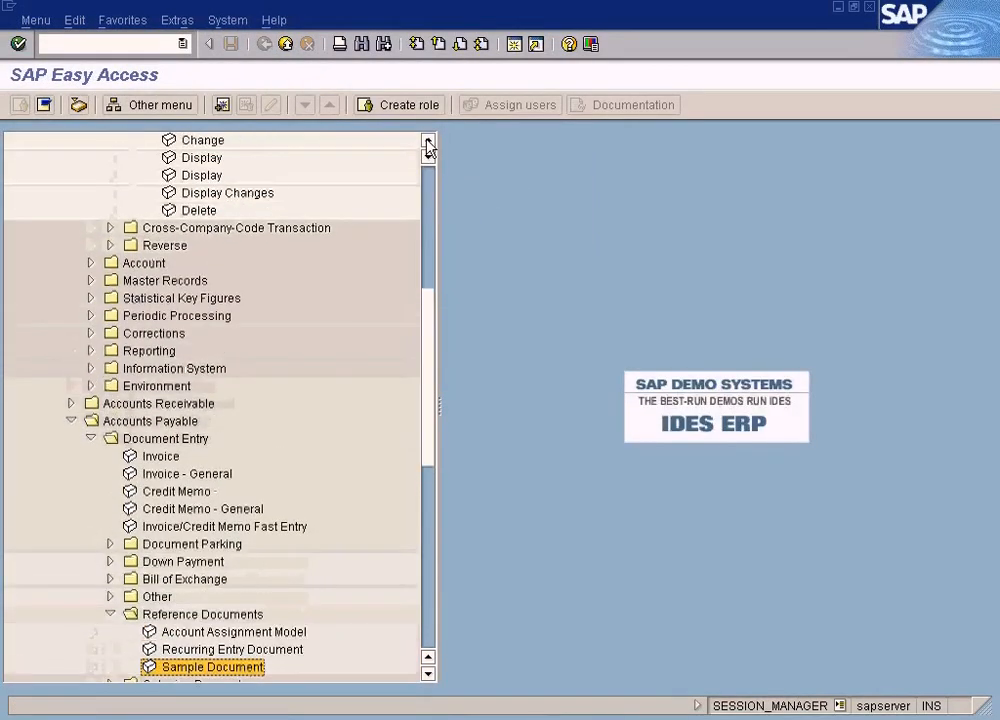
double_click(200, 263)
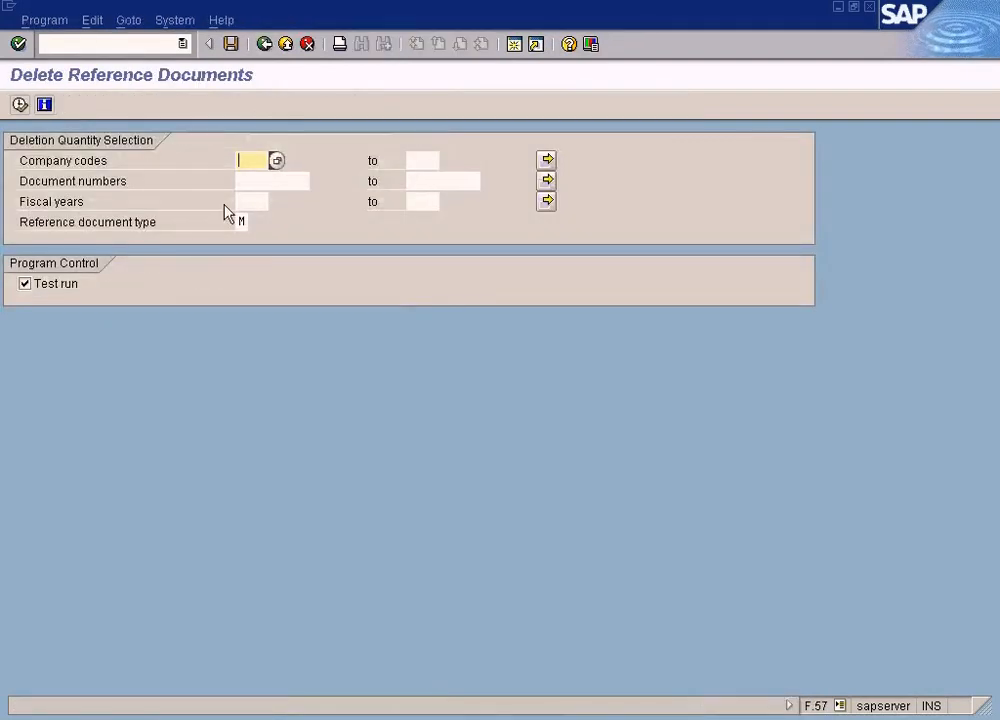
click(287, 45)
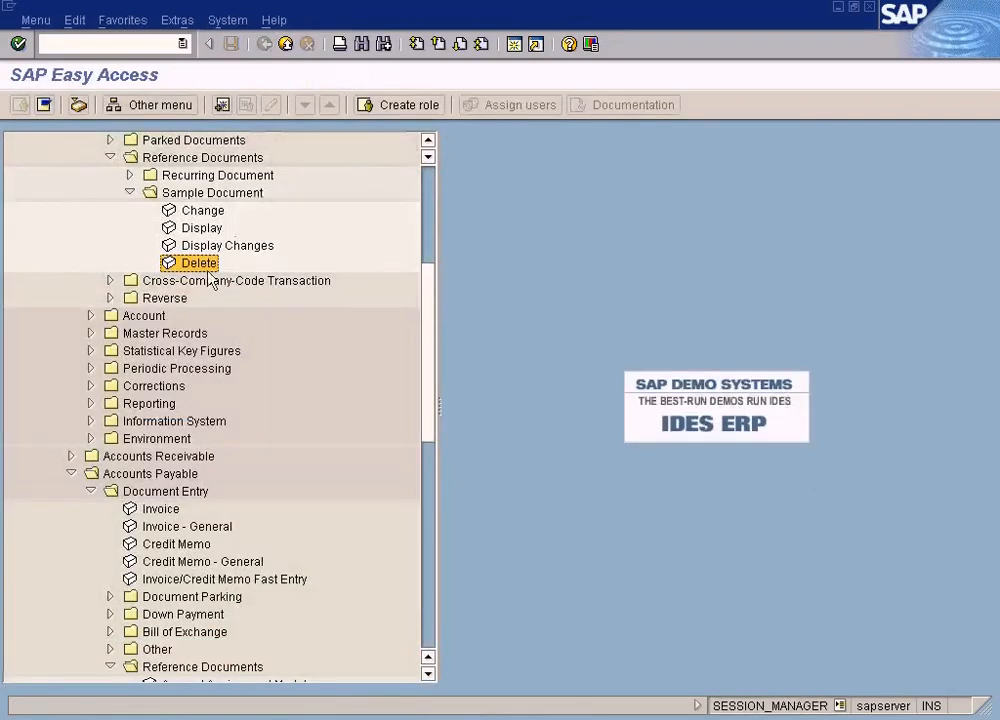
Collapse the General Ledger folder and open vendor Invoice entry under Accounts Payable Document Entry
scroll(197, 310, down, 2)
scroll(196, 308, down, 5)
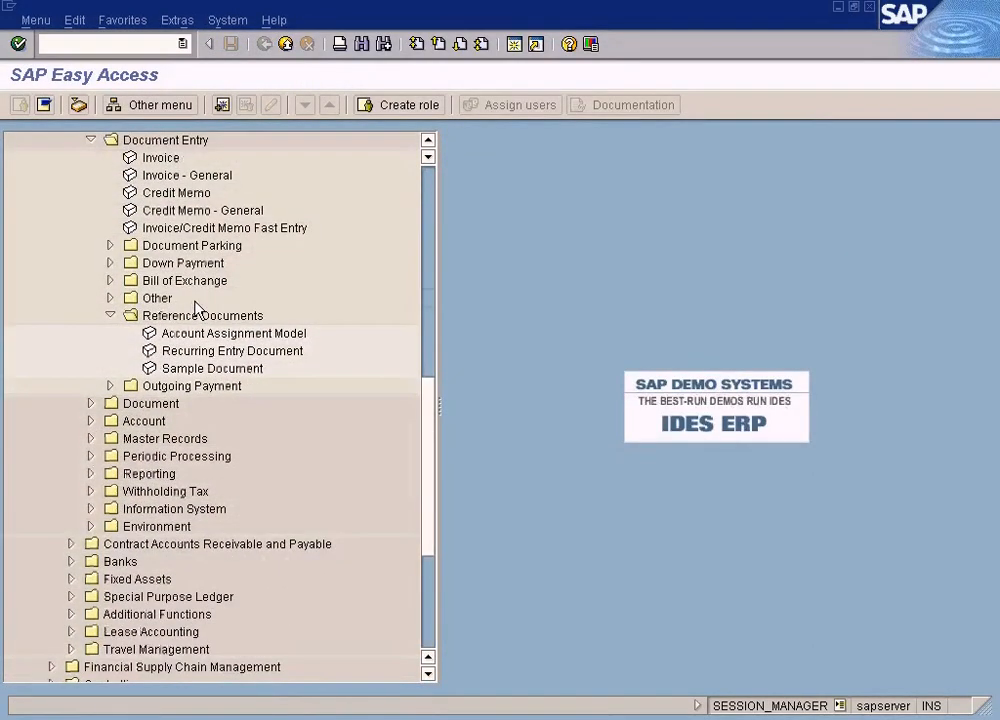
scroll(172, 343, up, 4)
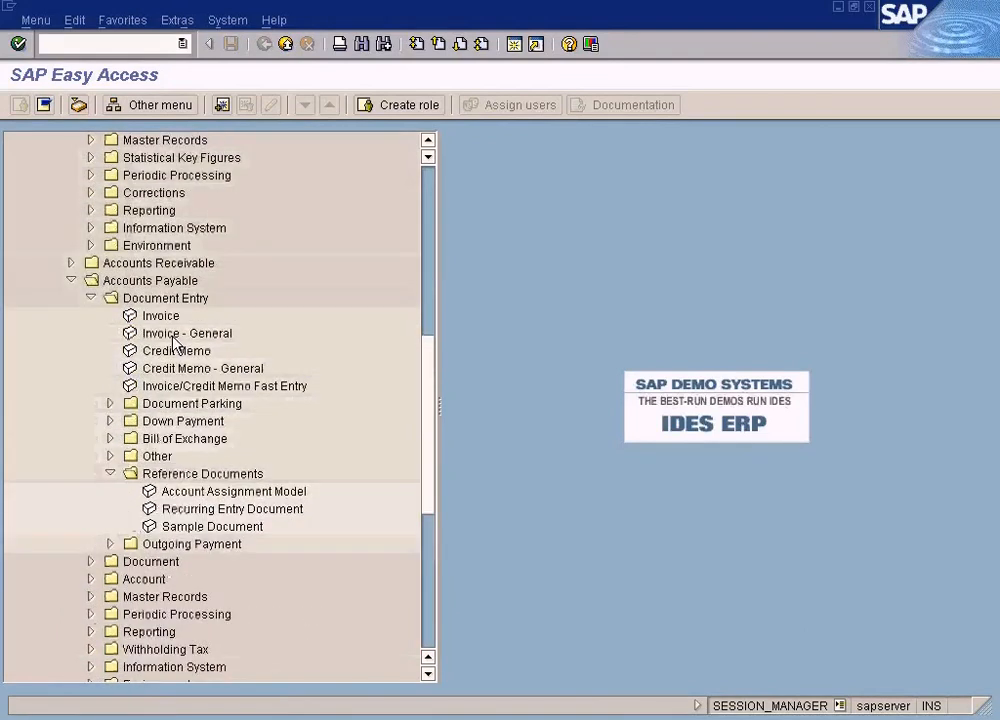
scroll(100, 340, up, 6)
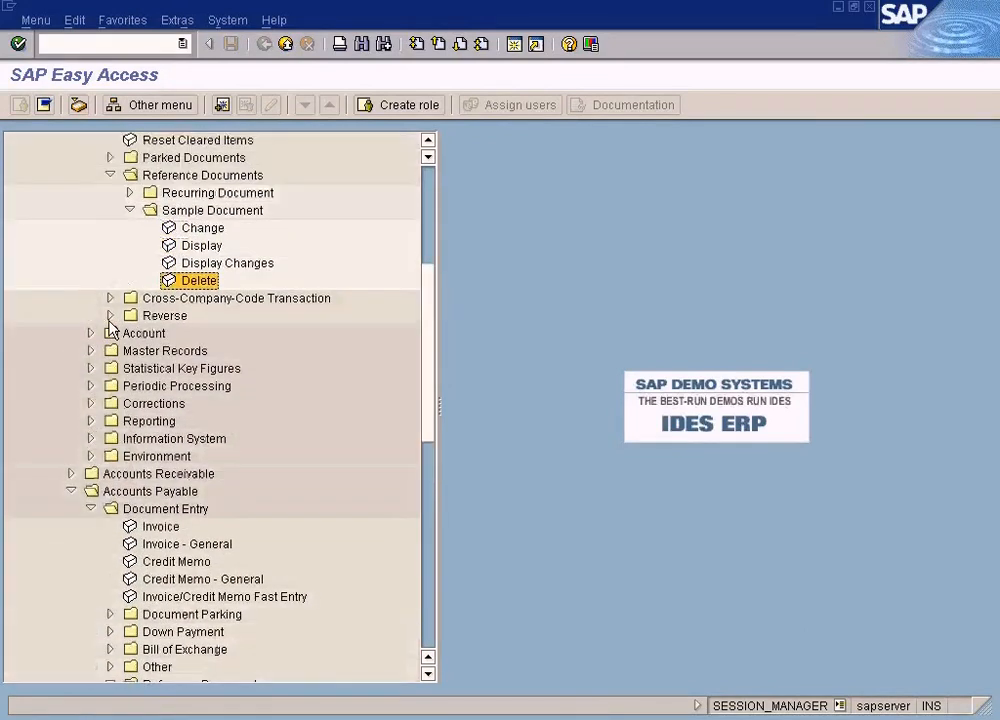
click(71, 228)
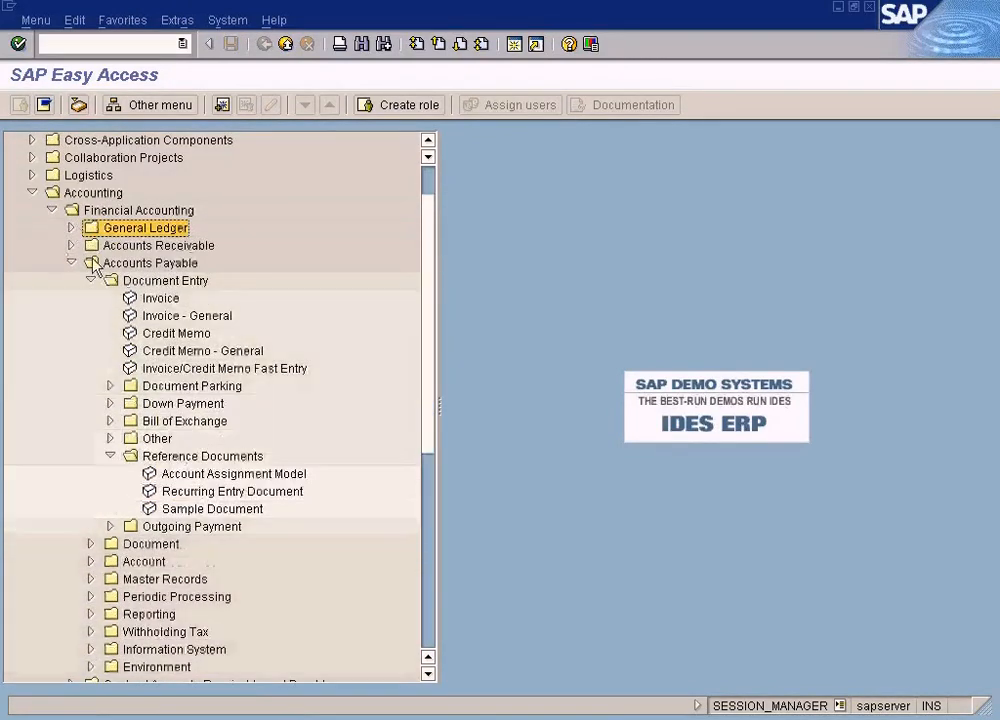
click(170, 299)
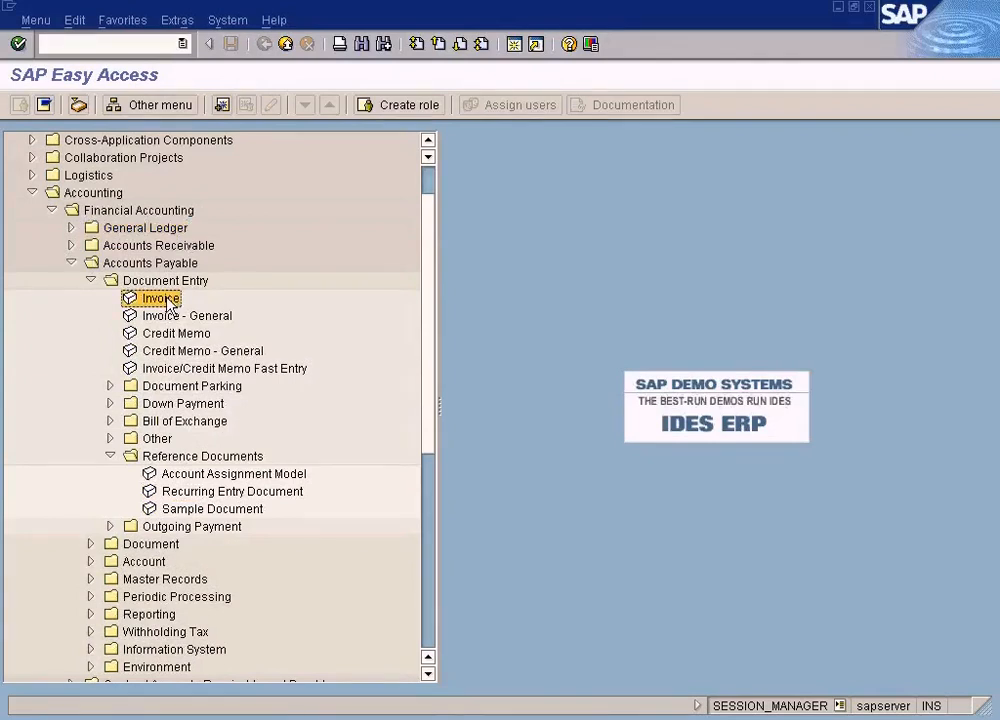
double_click(168, 302)
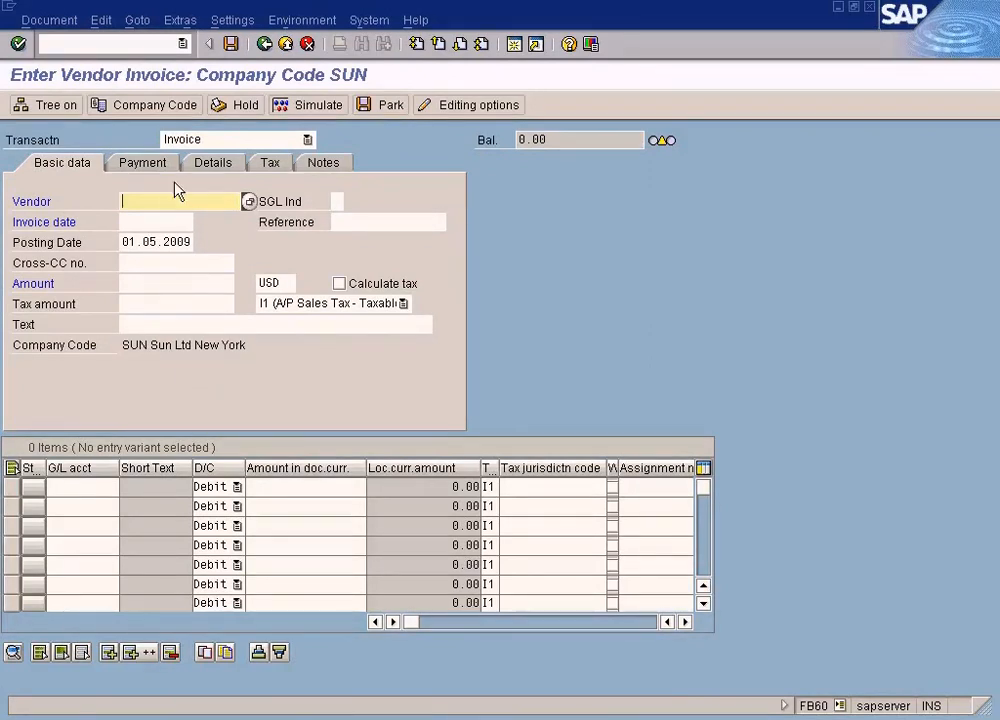
Try Post with reference using the stored SUN 2009 sample document, view the proposed line items, and exit without posting
click(141, 24)
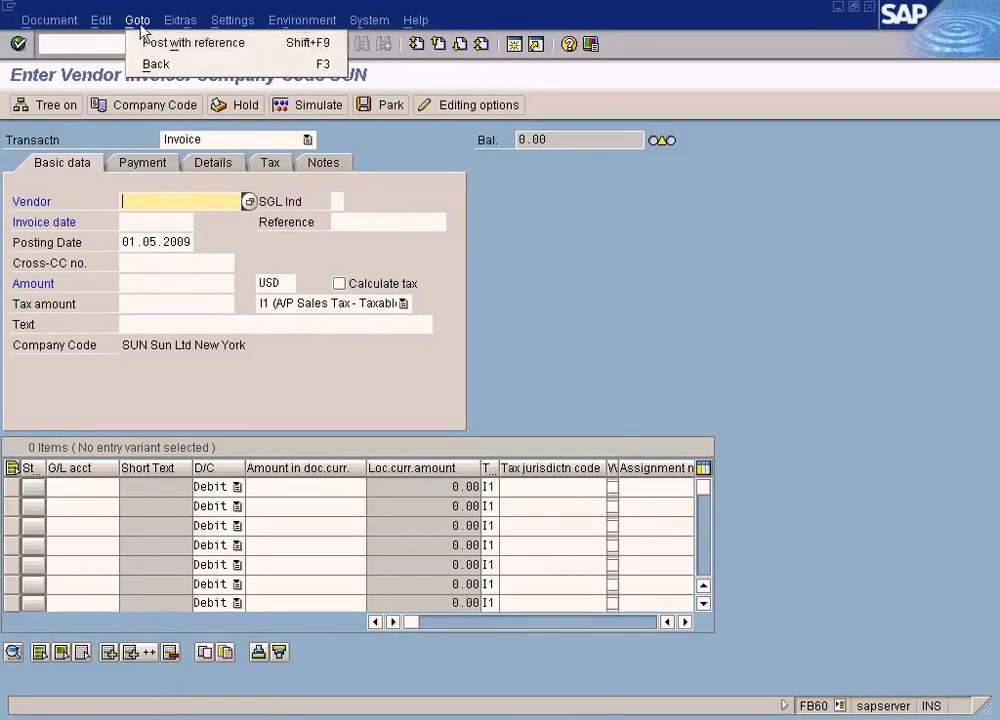
click(194, 43)
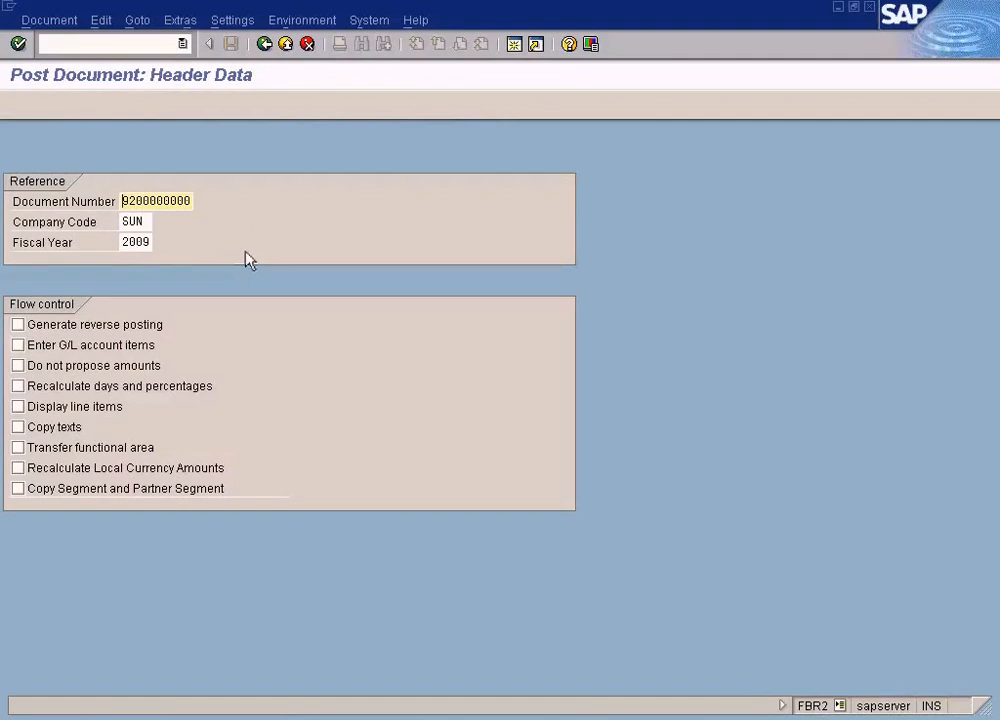
key(Return)
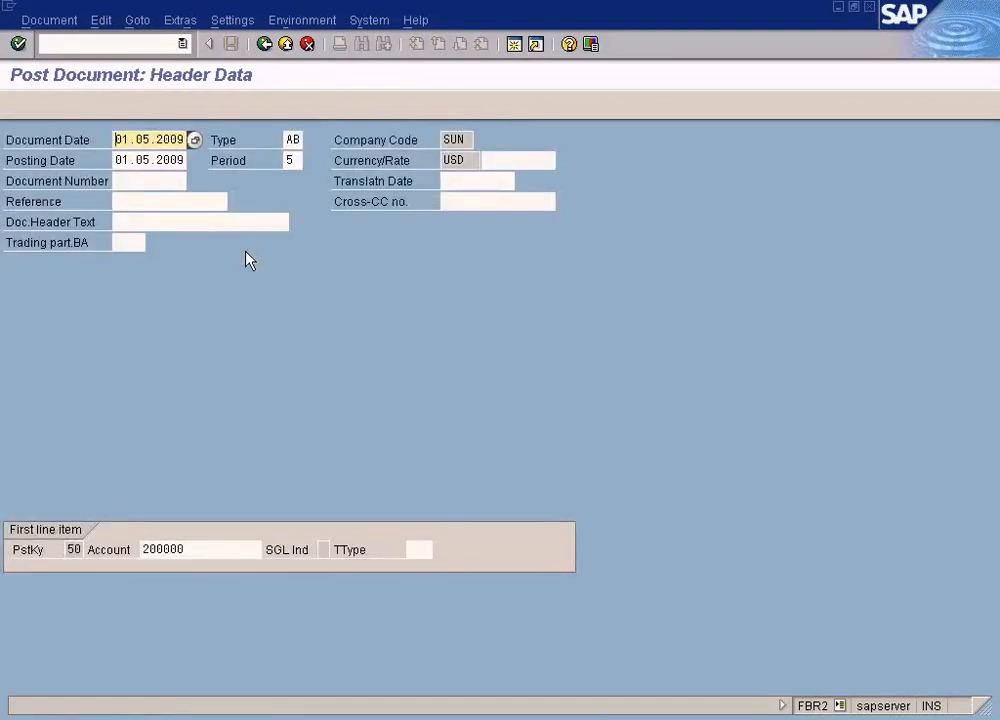
click(199, 548)
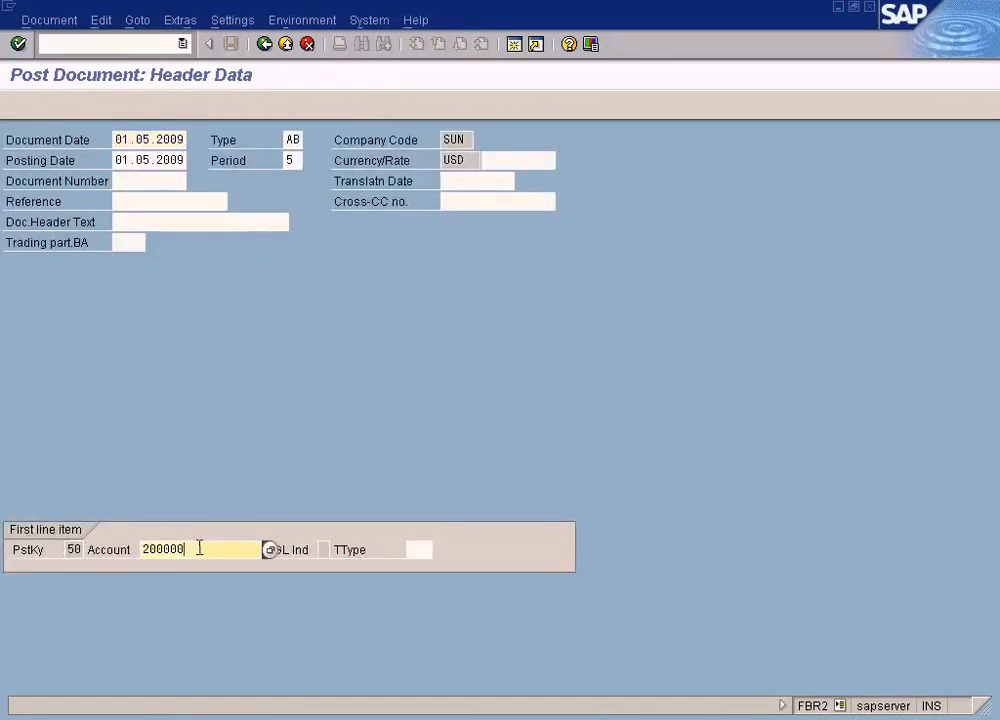
key(Return)
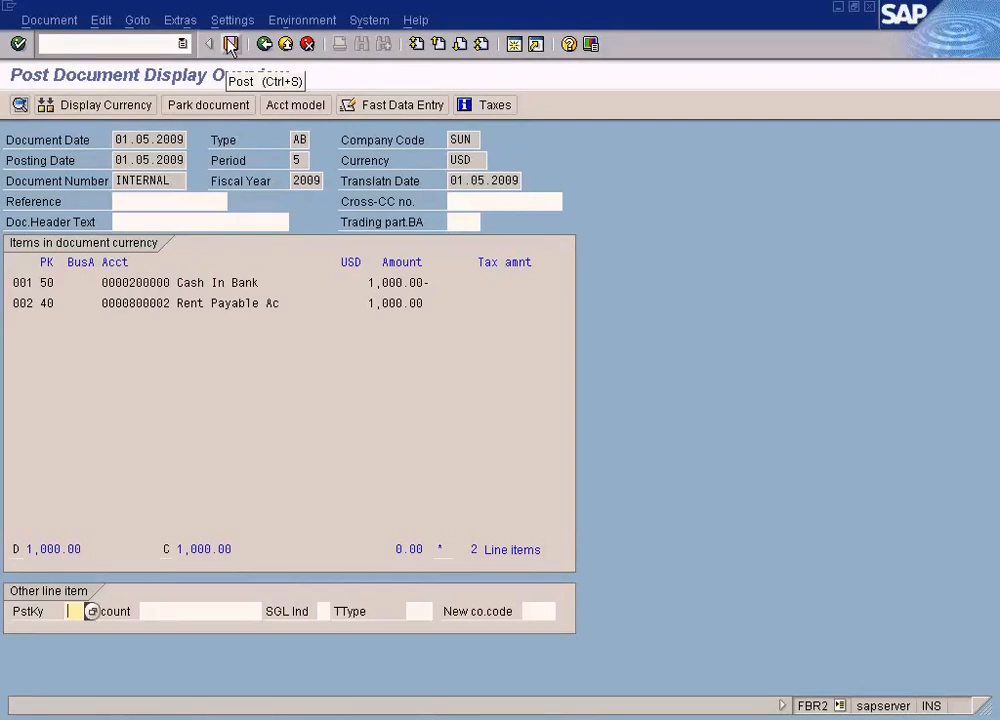
click(285, 44)
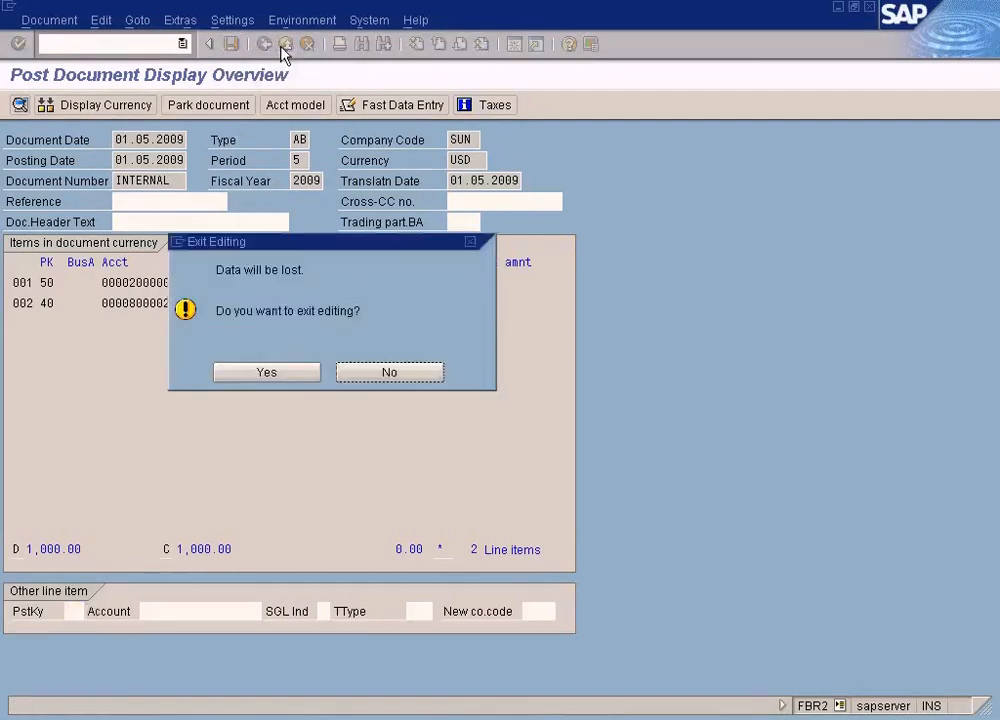
click(267, 373)
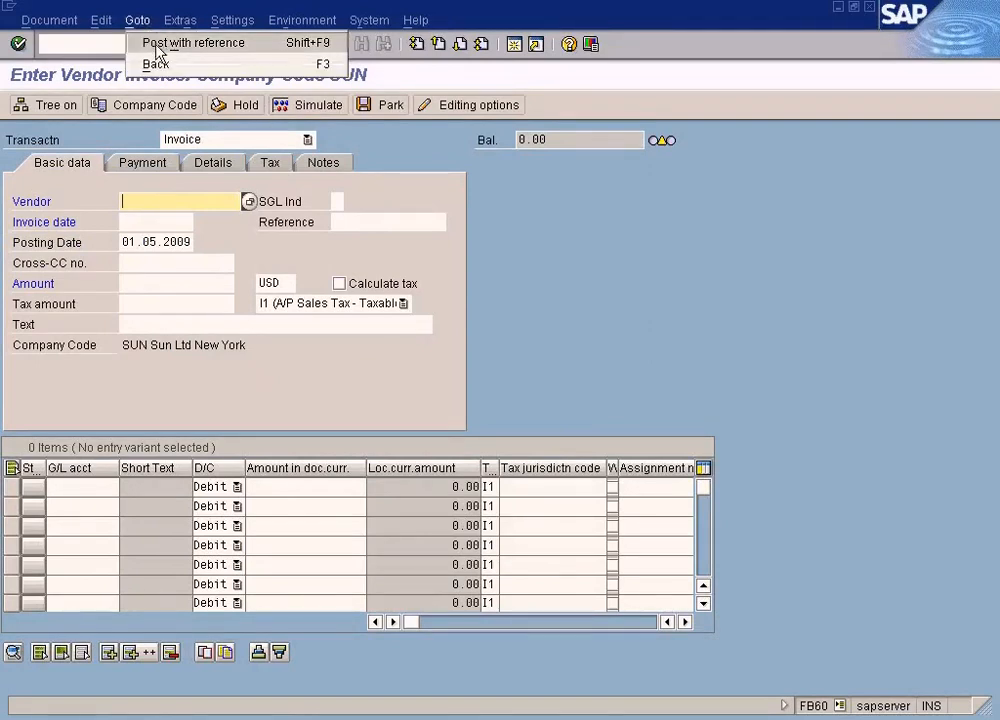
Try posting with reference to the sample document with Do not propose amounts enabled, view the first line item, and discard the entry
click(157, 45)
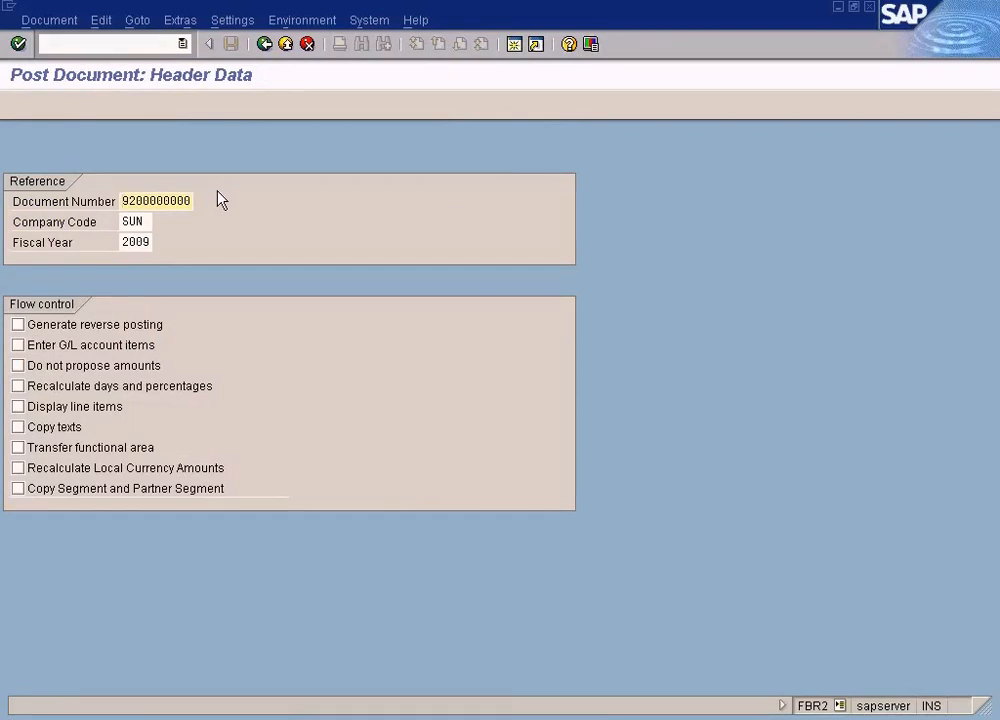
click(18, 366)
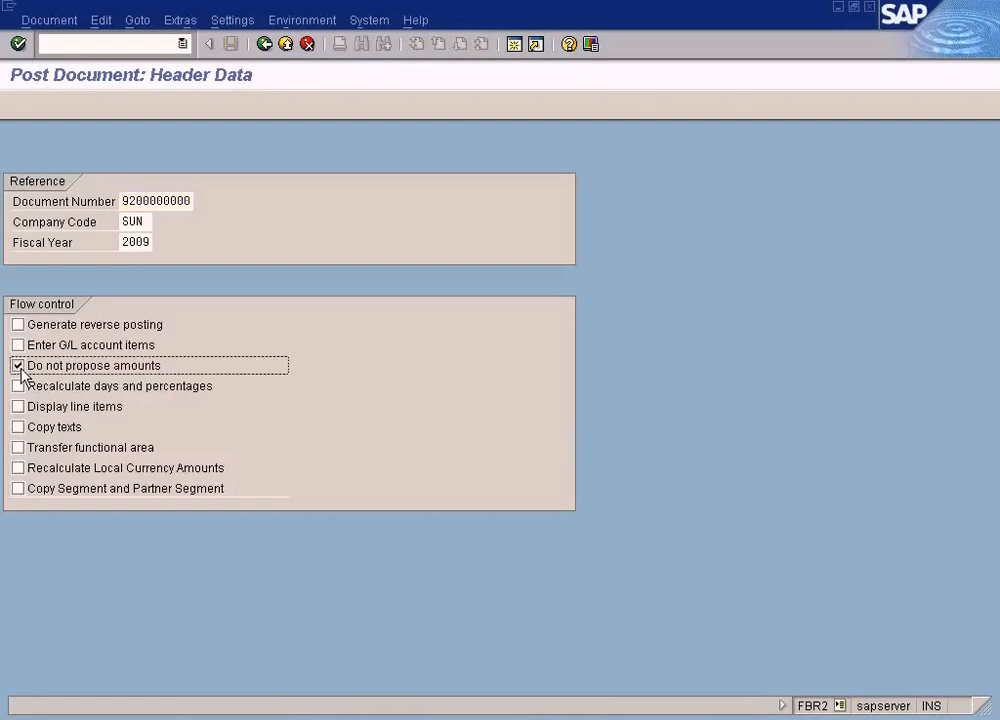
key(Return)
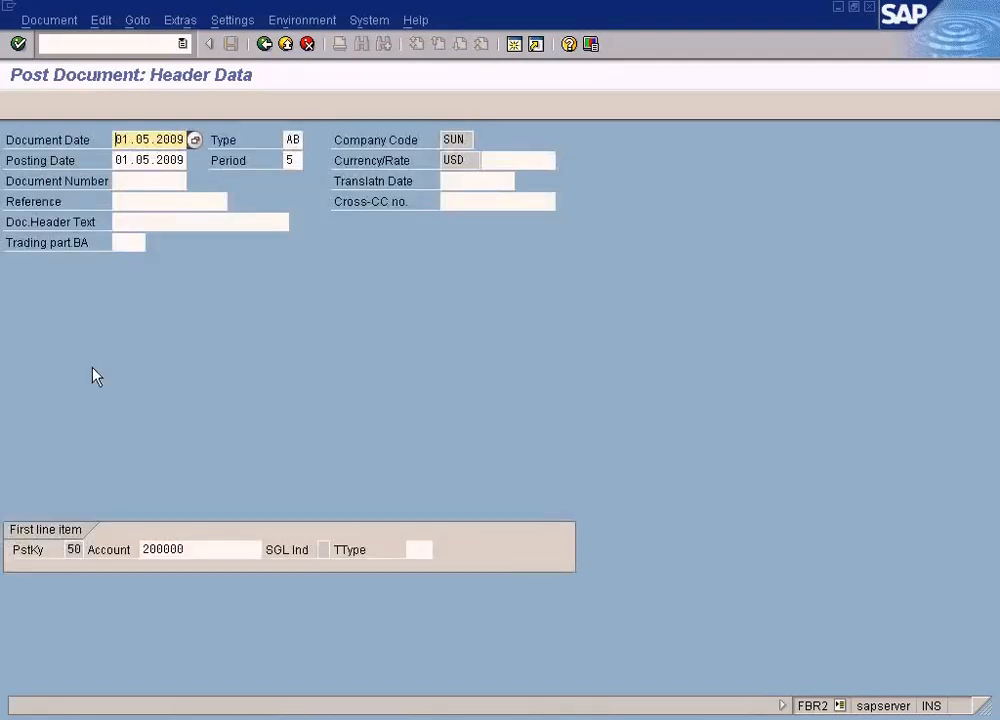
key(Return)
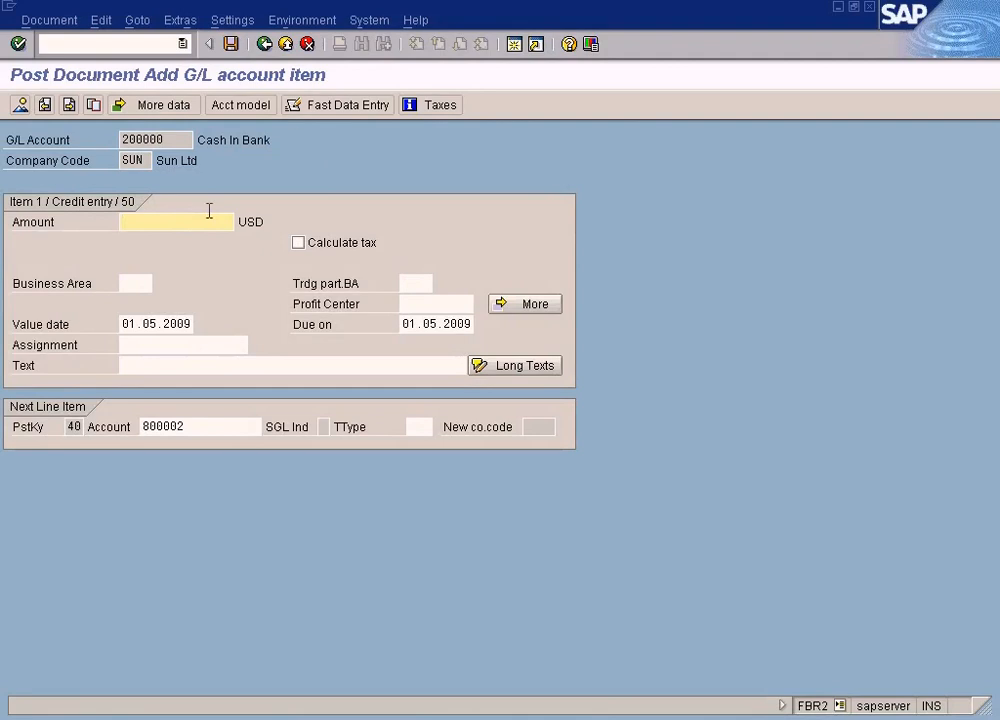
click(286, 44)
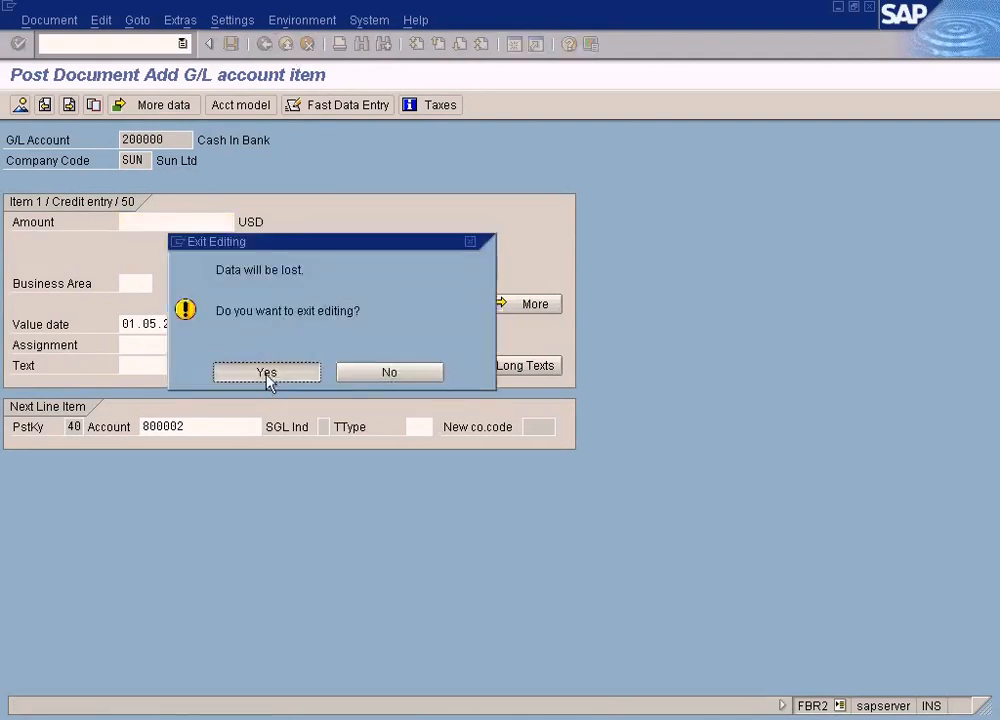
click(267, 373)
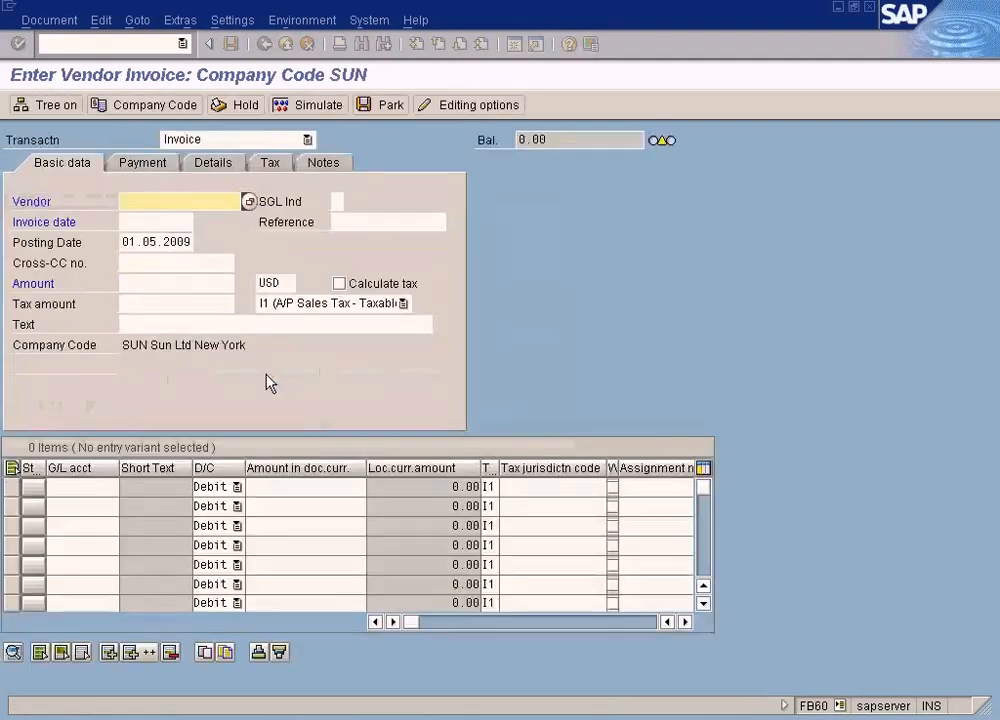
Create a posting with reference to the SUN 2009 sample document, keeping proposed amounts, and review its Cash In Bank and Rent Payable items
click(152, 23)
click(156, 39)
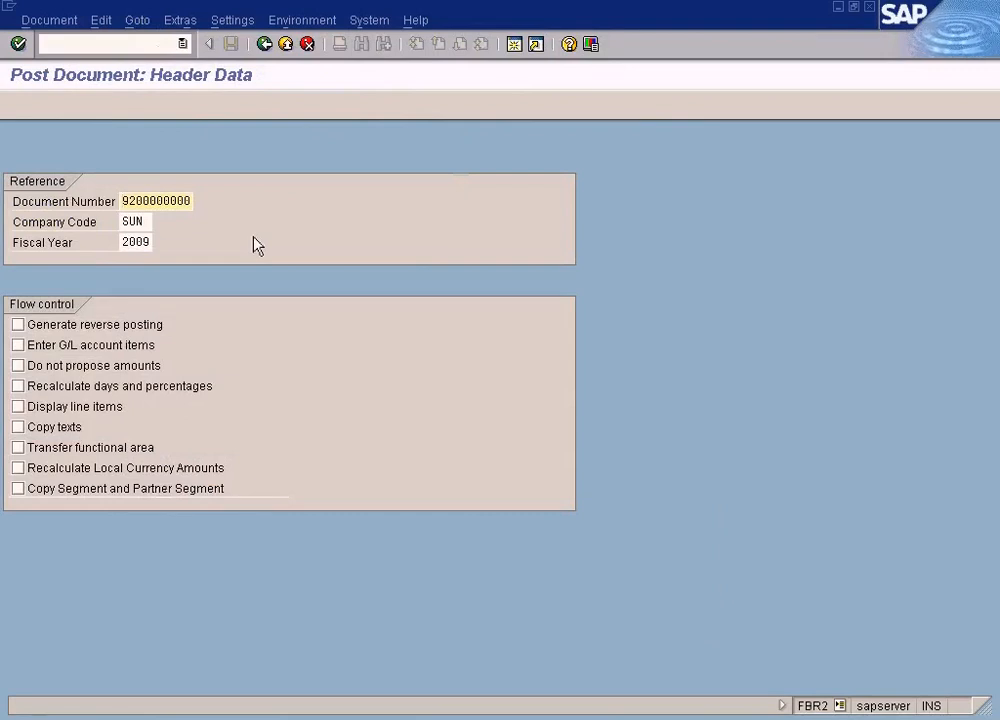
key(Return)
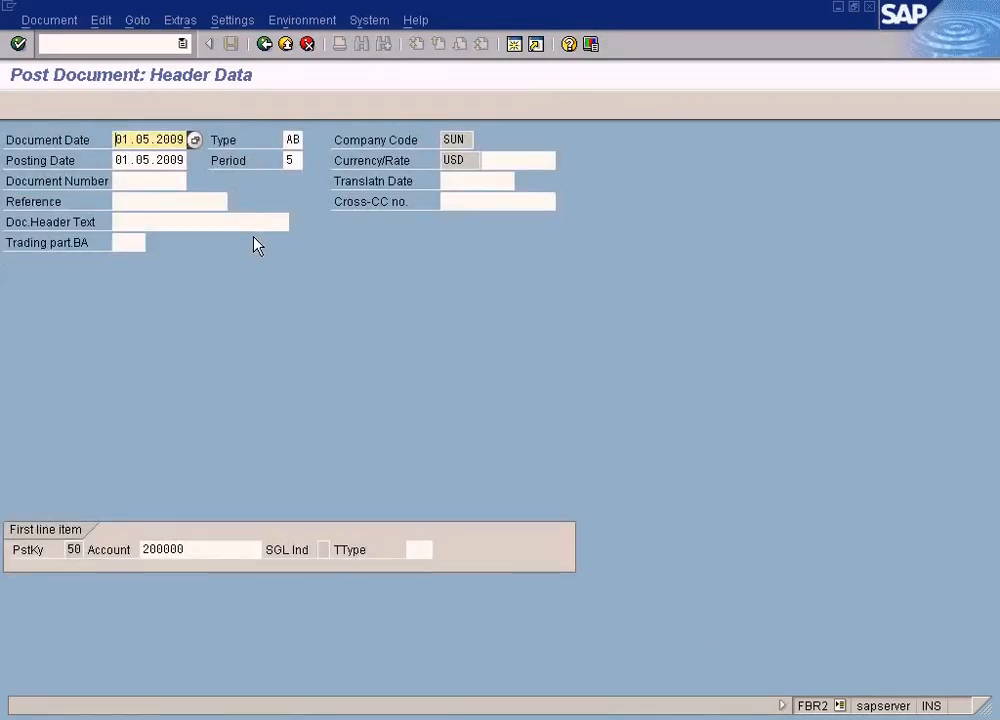
key(Return)
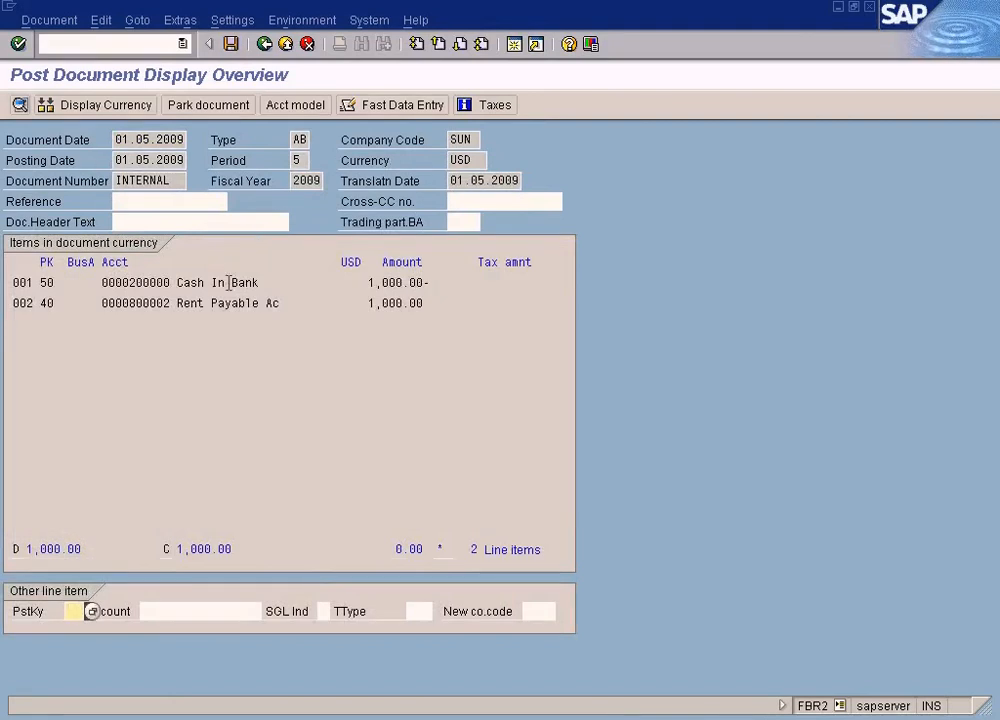
double_click(250, 282)
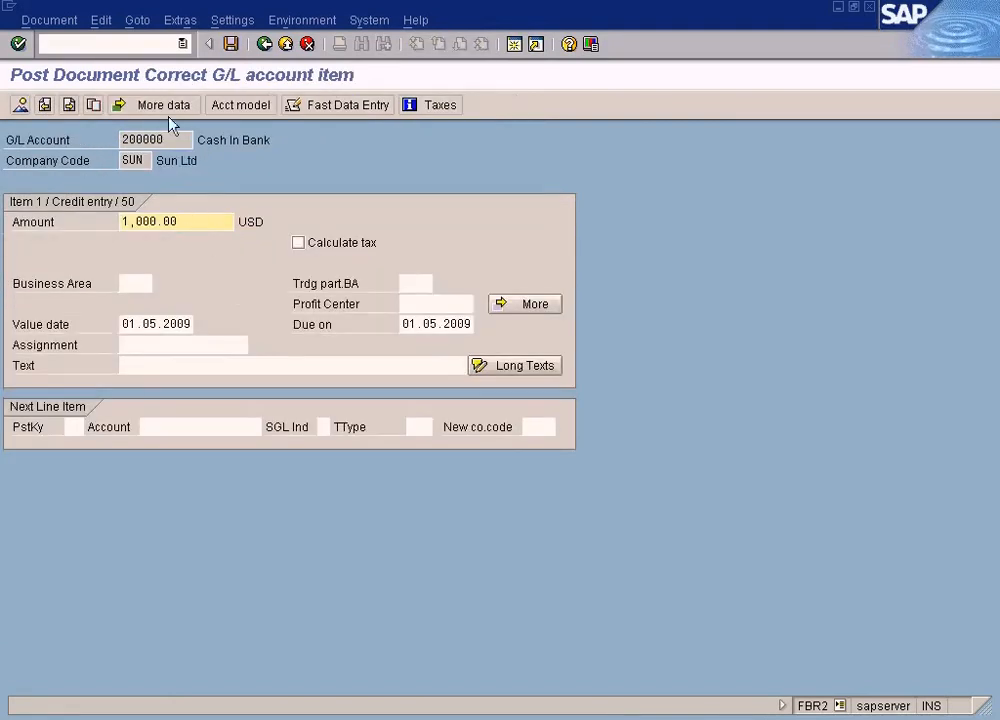
click(21, 105)
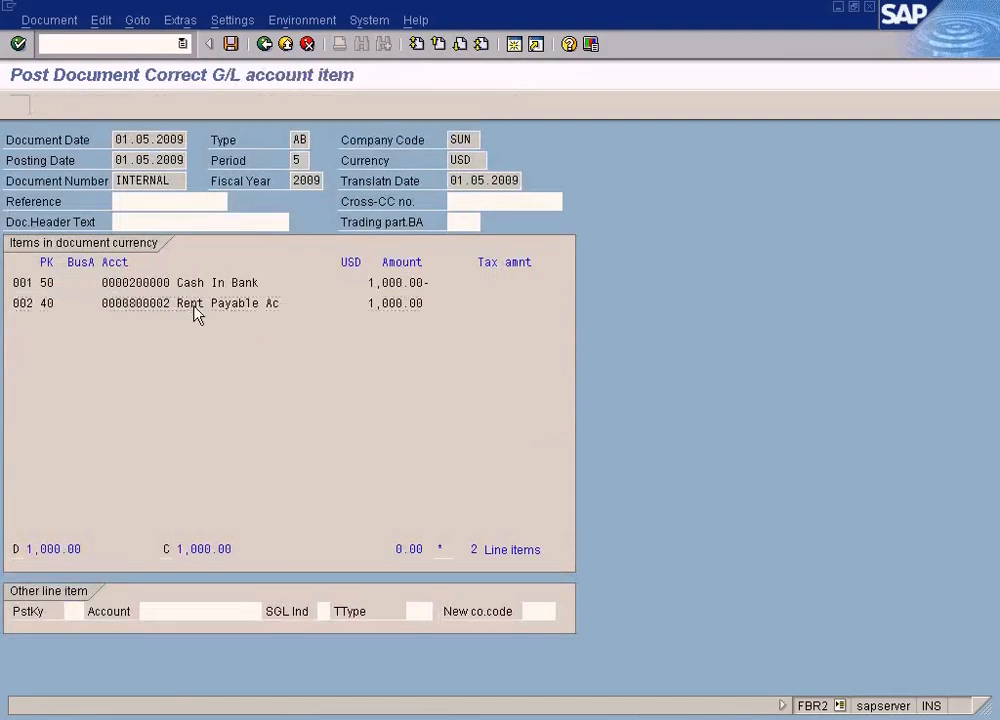
double_click(195, 306)
click(21, 105)
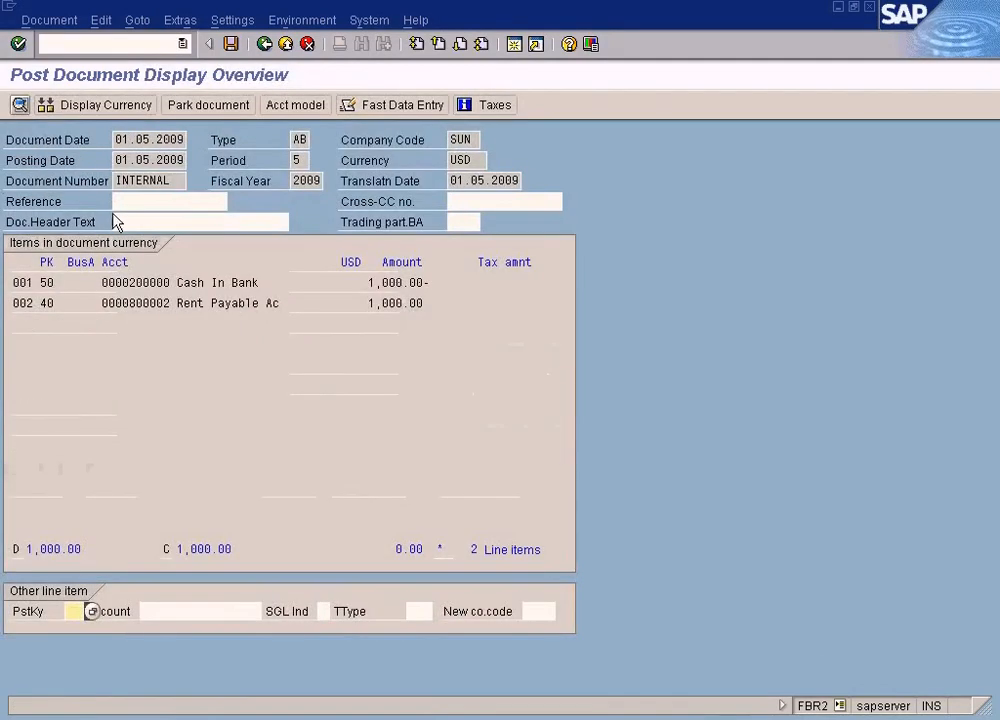
Post the rent document created from the sample document and acknowledge the posting information
click(232, 47)
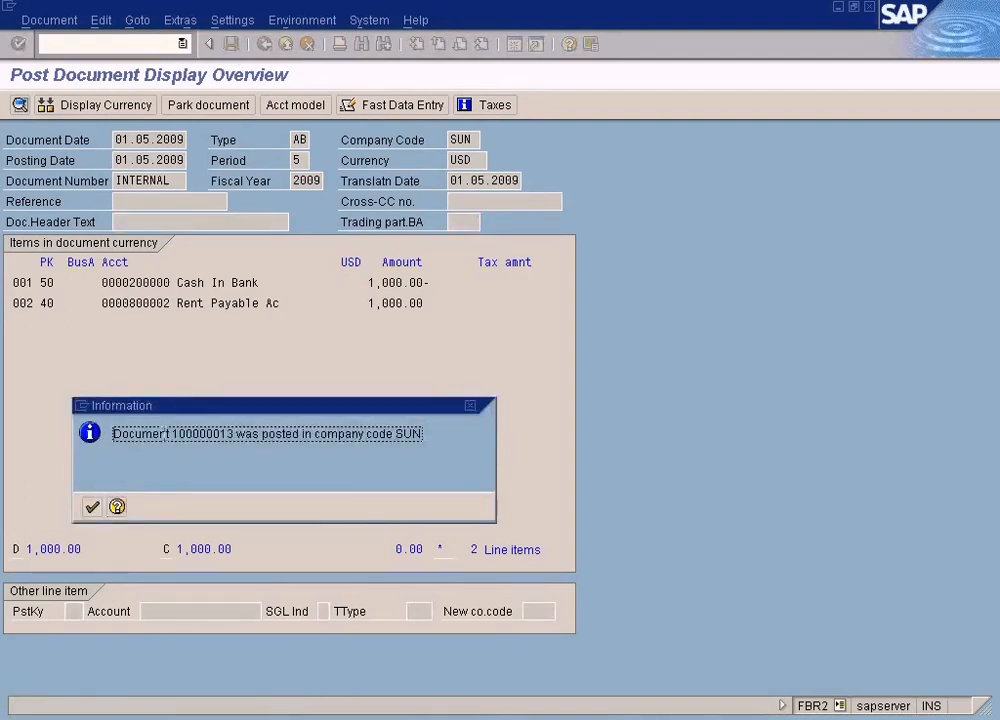
drag(172, 433, 222, 433)
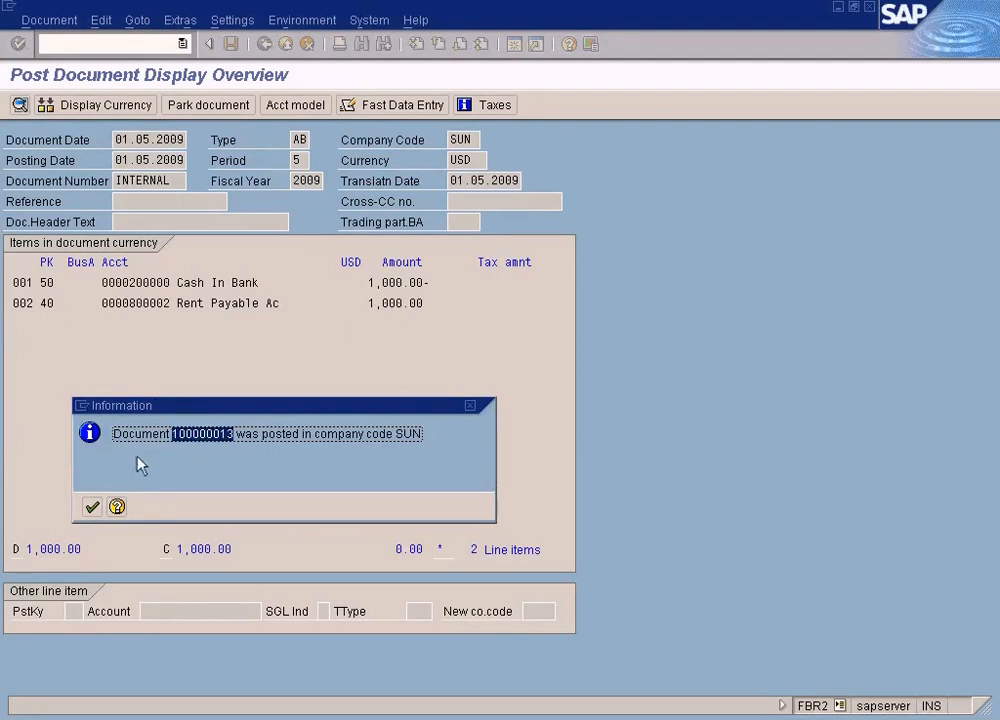
click(91, 507)
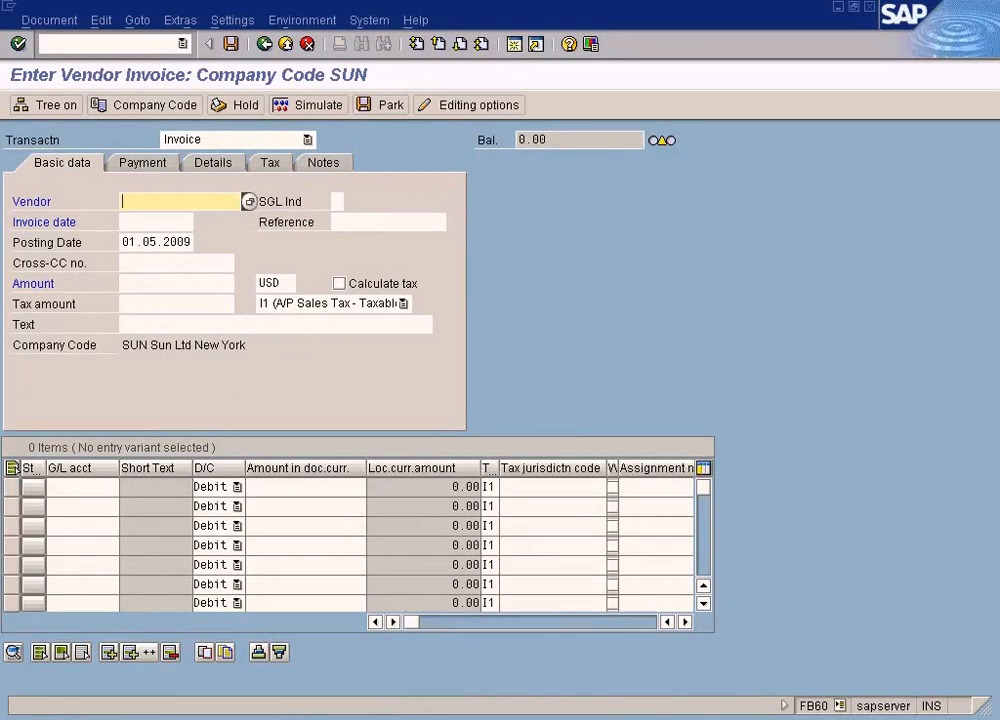
Switch to the Cash In Bank line item display, refresh the list, and check for the new rent posting
click(508, 671)
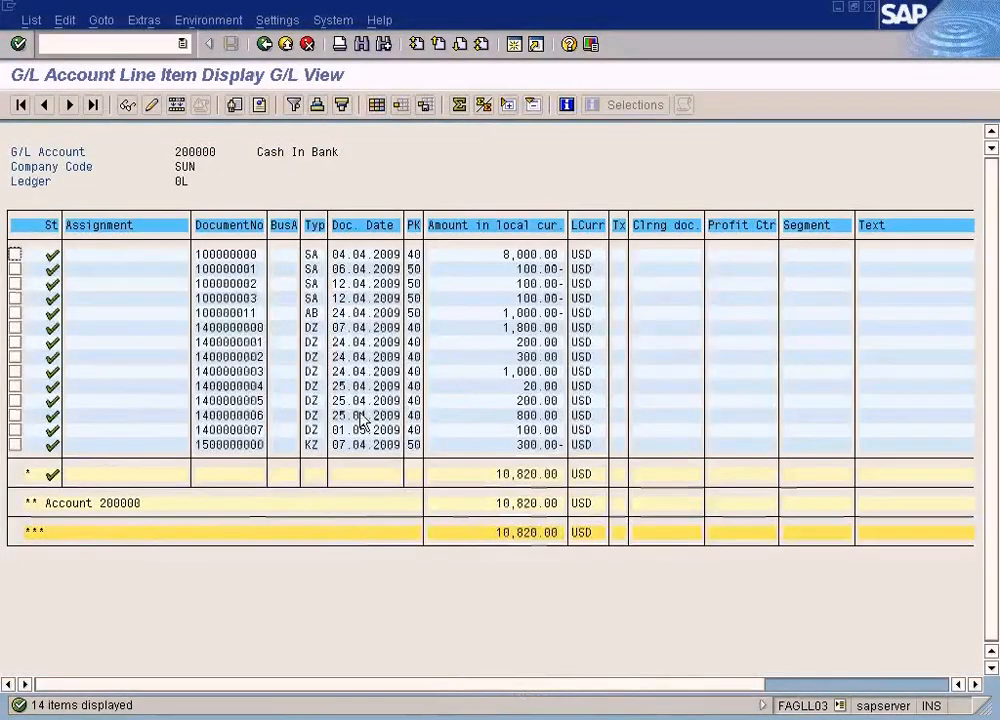
click(30, 20)
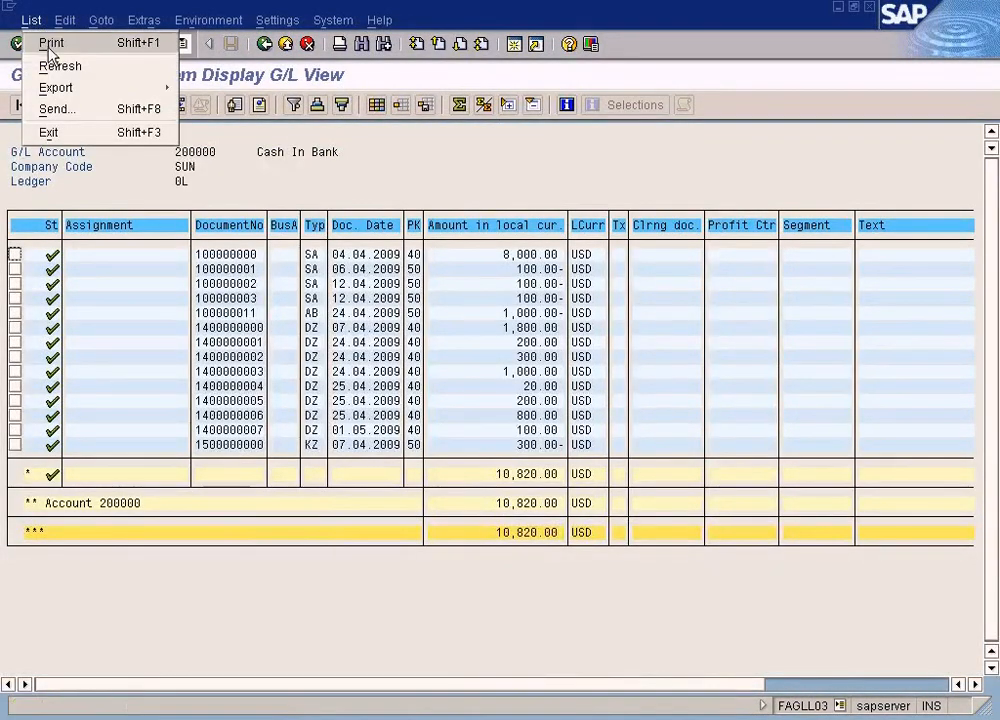
click(55, 66)
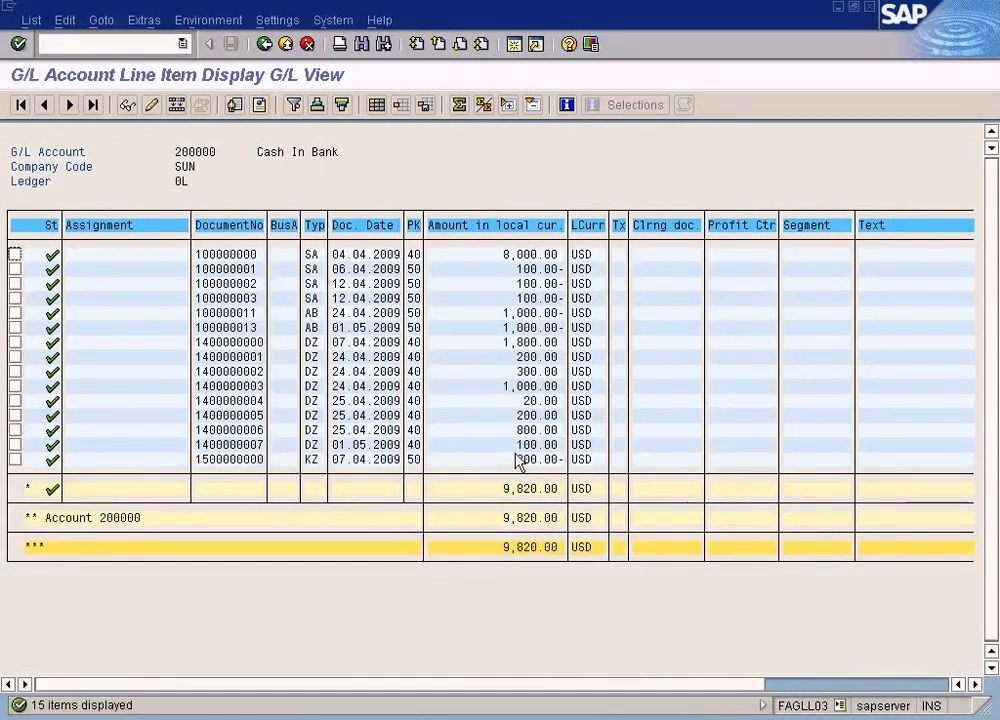
click(519, 313)
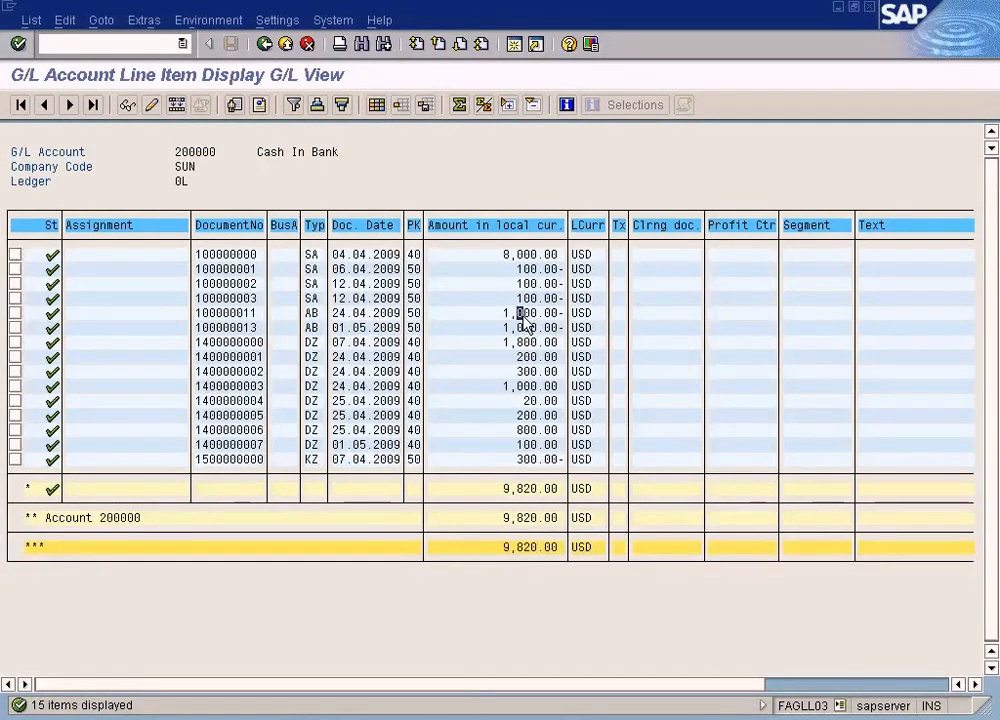
Display the last posted document from the vendor invoice session and match its number and amount against the Cash In Bank line items
double_click(250, 313)
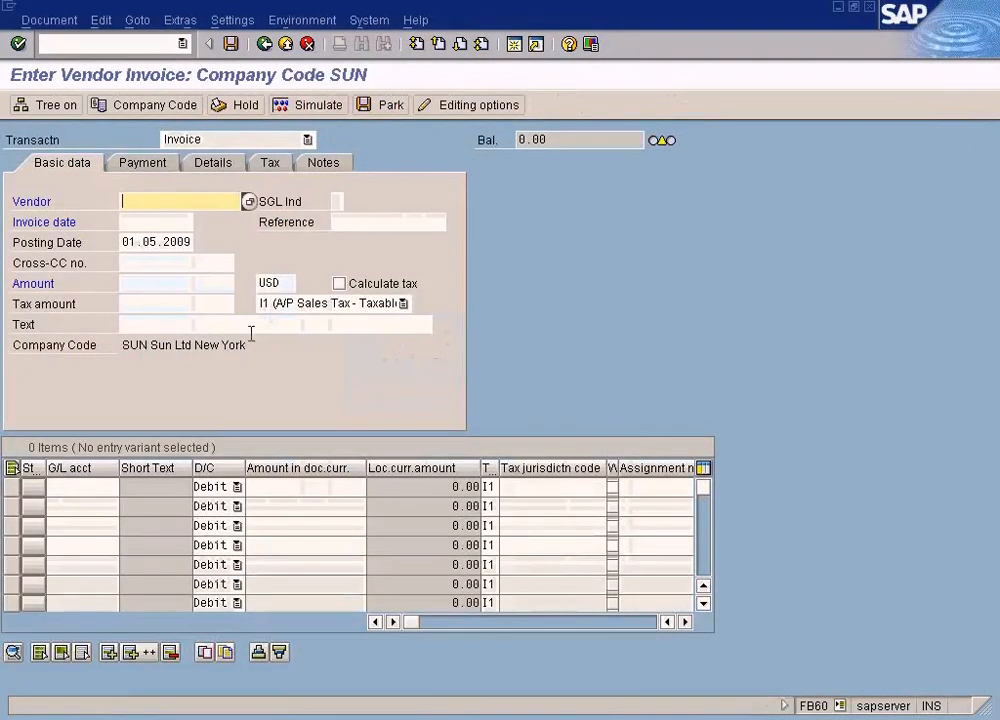
click(49, 20)
click(62, 63)
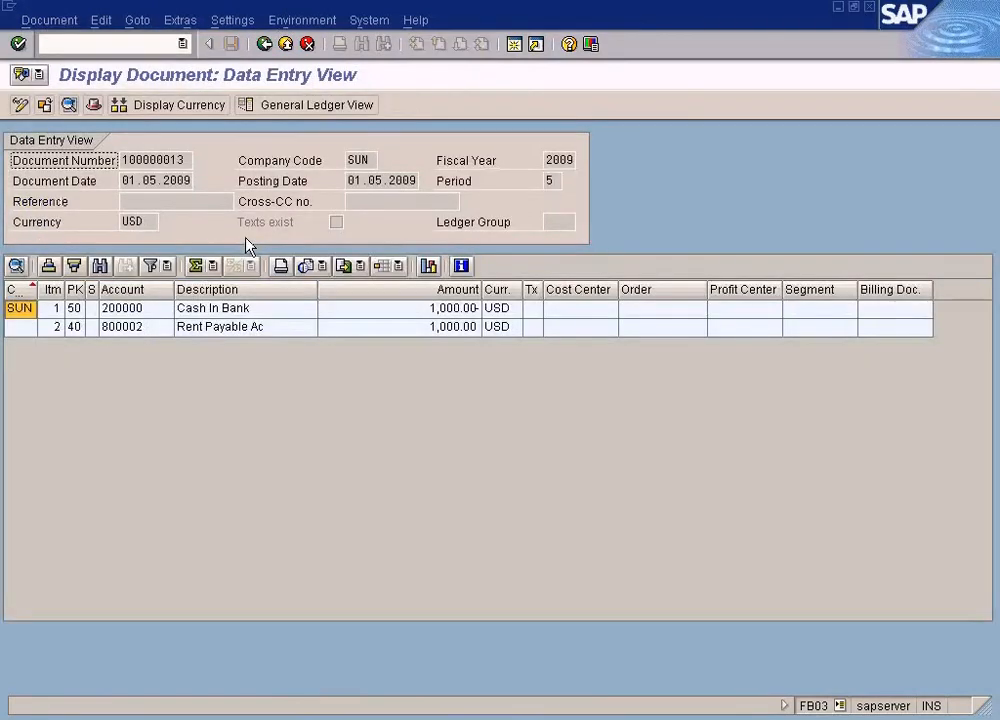
double_click(180, 160)
key(alt+Tab)
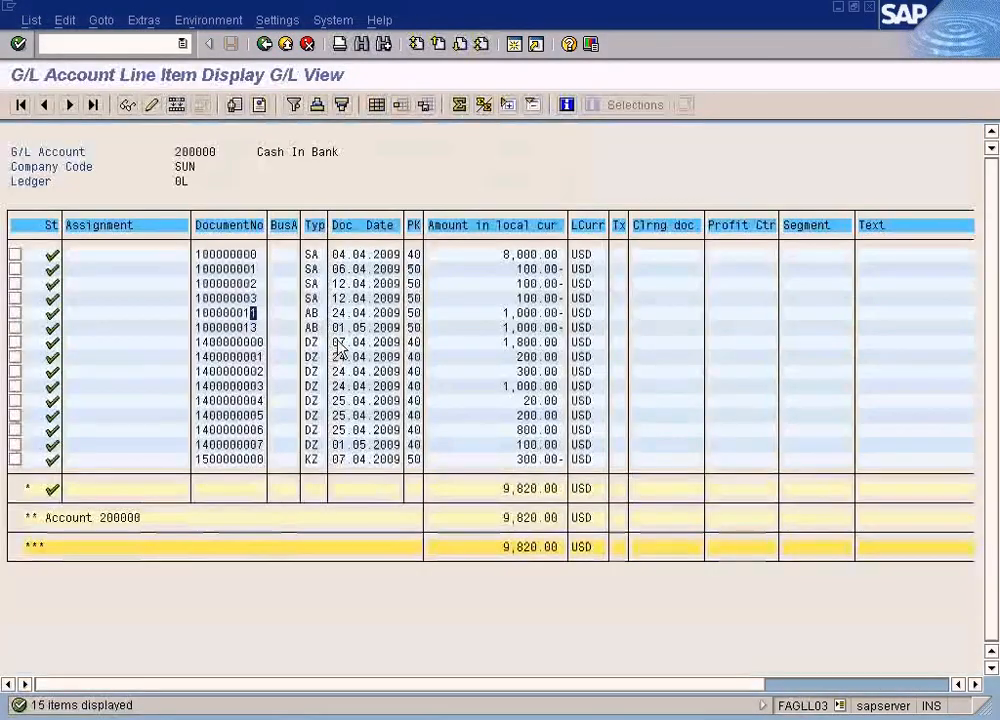
click(252, 330)
click(533, 327)
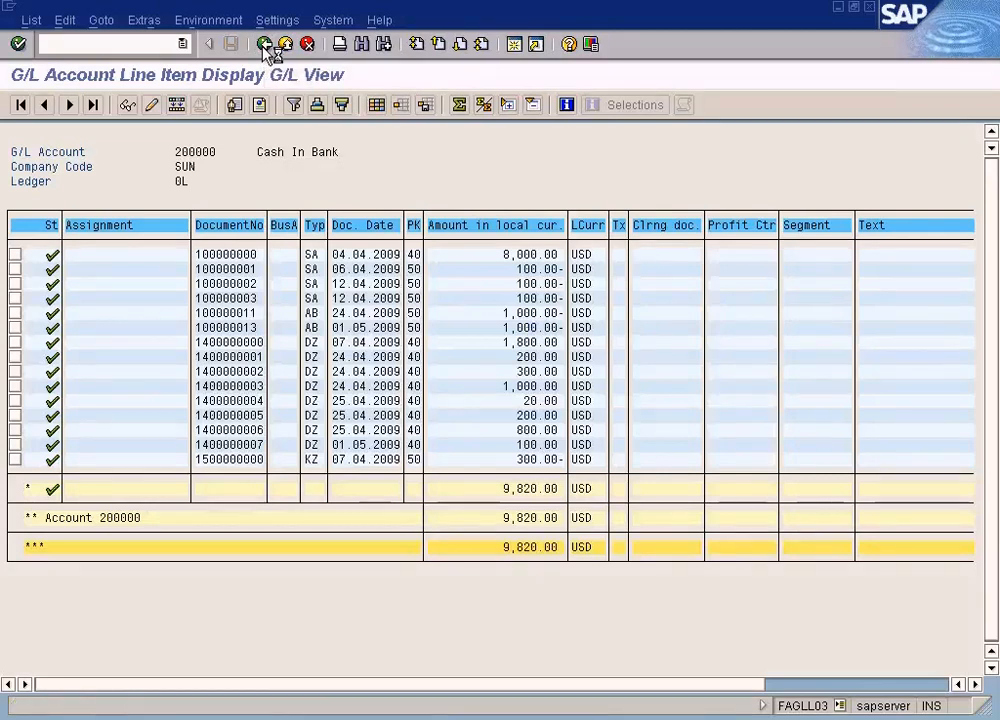
Switch the line item selection to the Rent Payable Ac account in company code SUN and display all its items
click(265, 45)
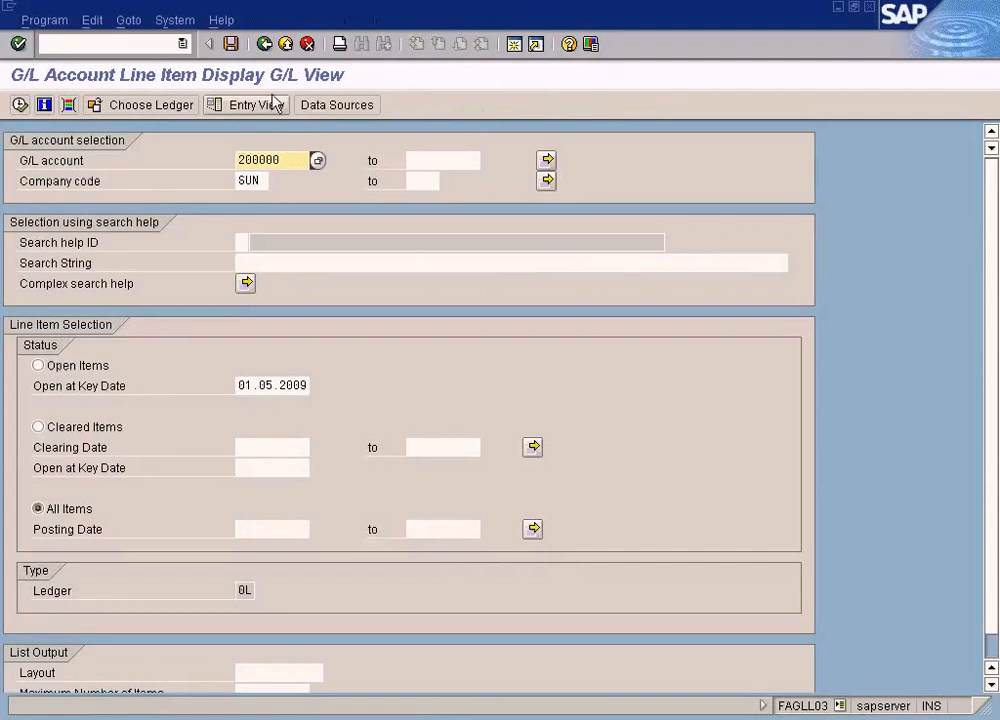
click(316, 161)
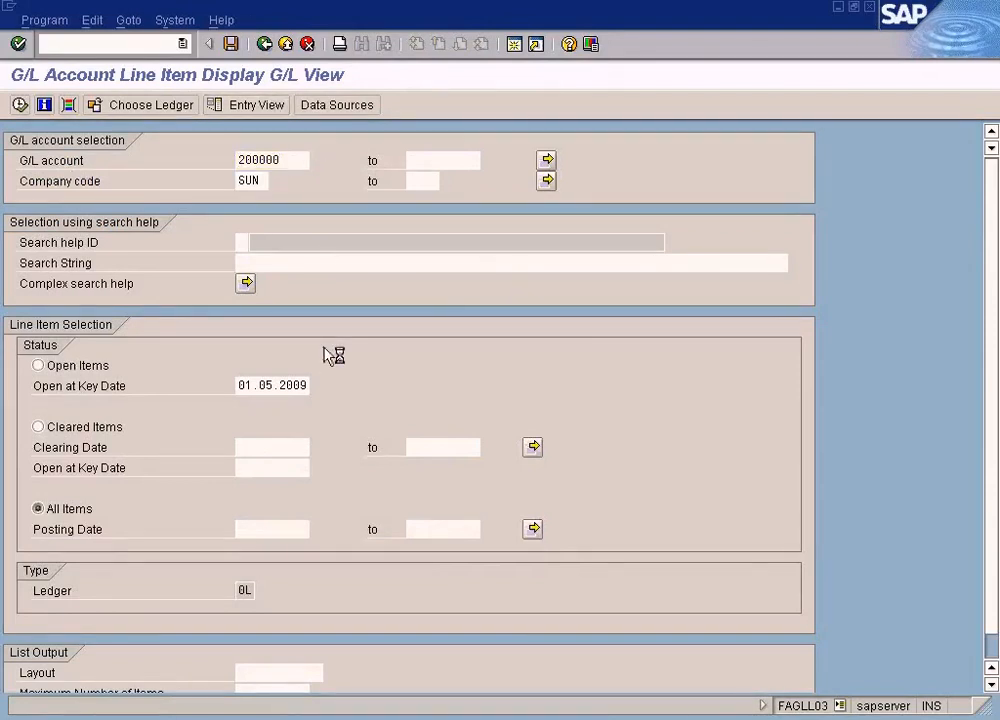
click(258, 448)
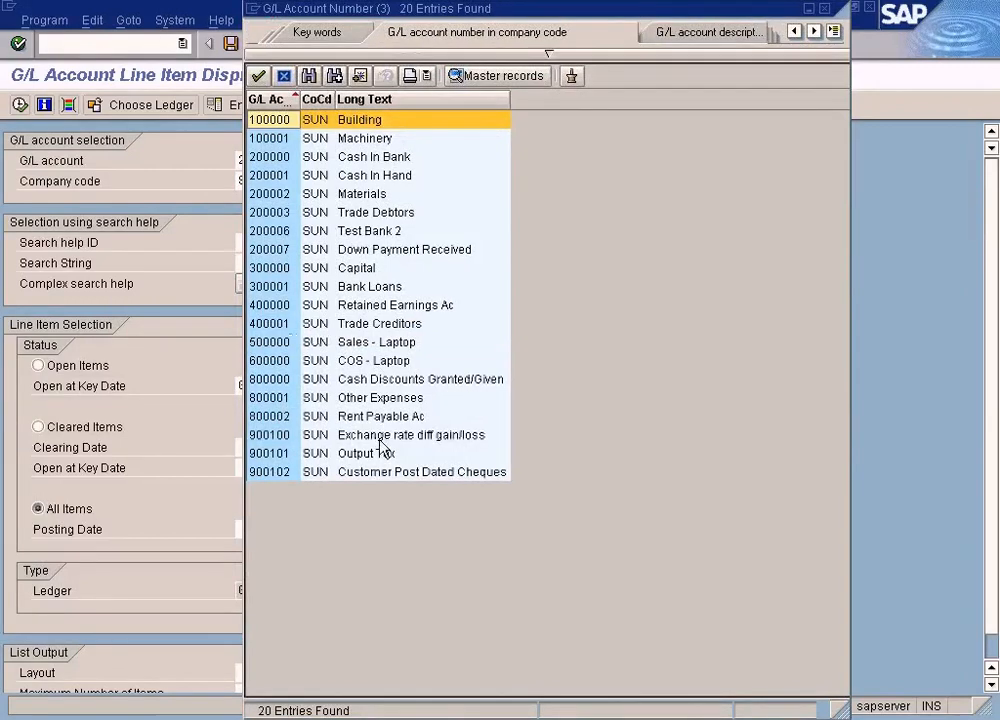
key(Escape)
click(20, 104)
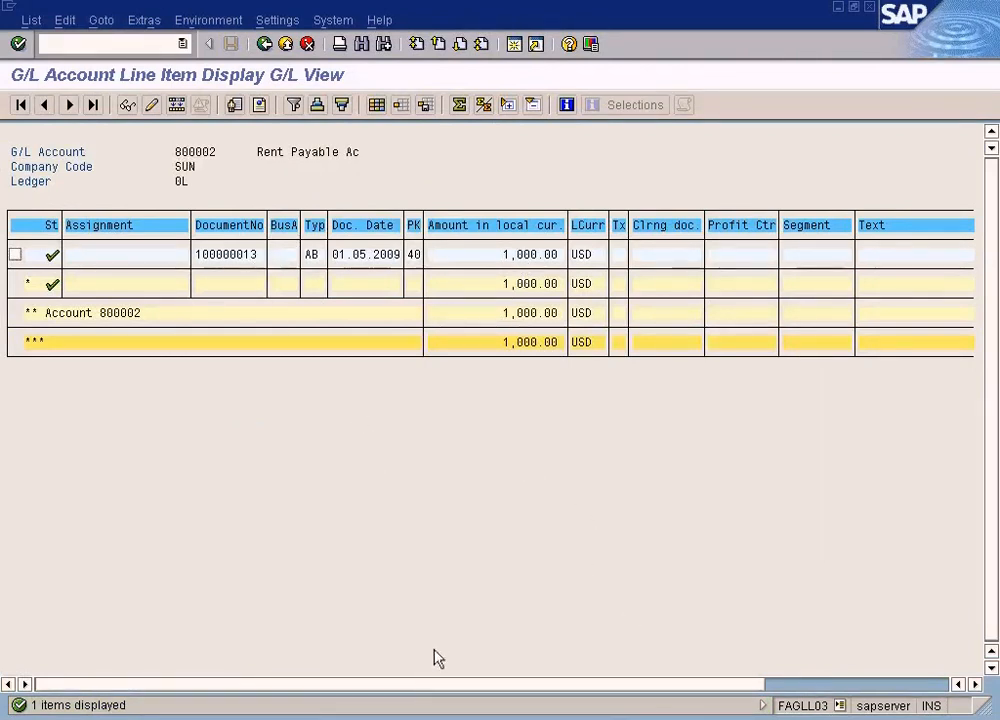
click(400, 718)
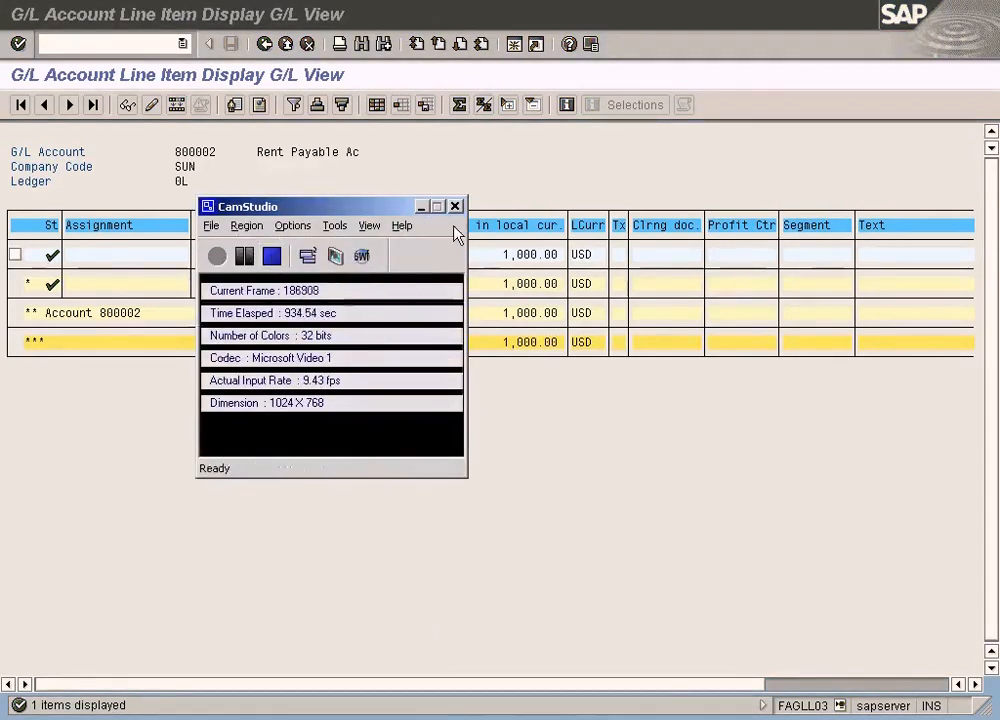
click(421, 206)
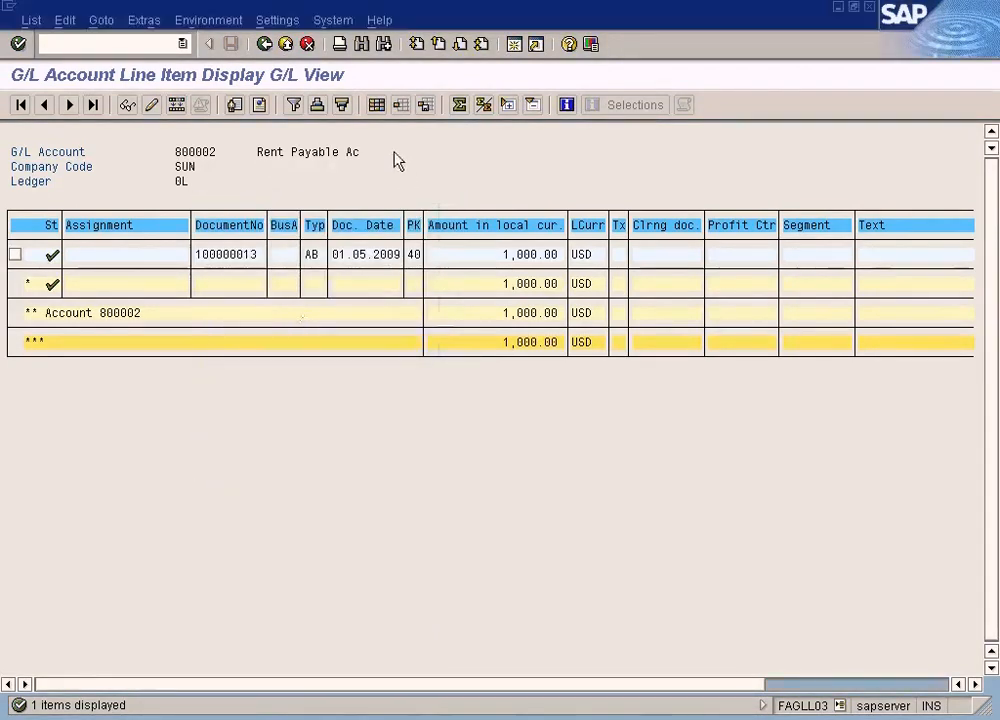
Return to the SAP menu and open the sample document deletion function for General Ledger reference documents
click(265, 45)
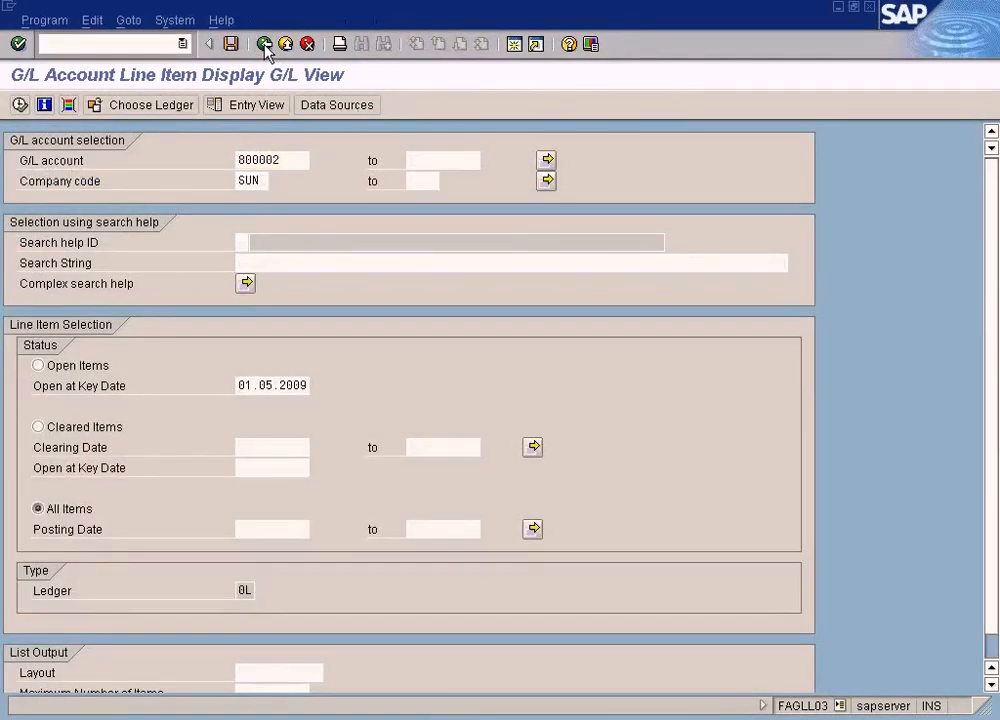
click(265, 44)
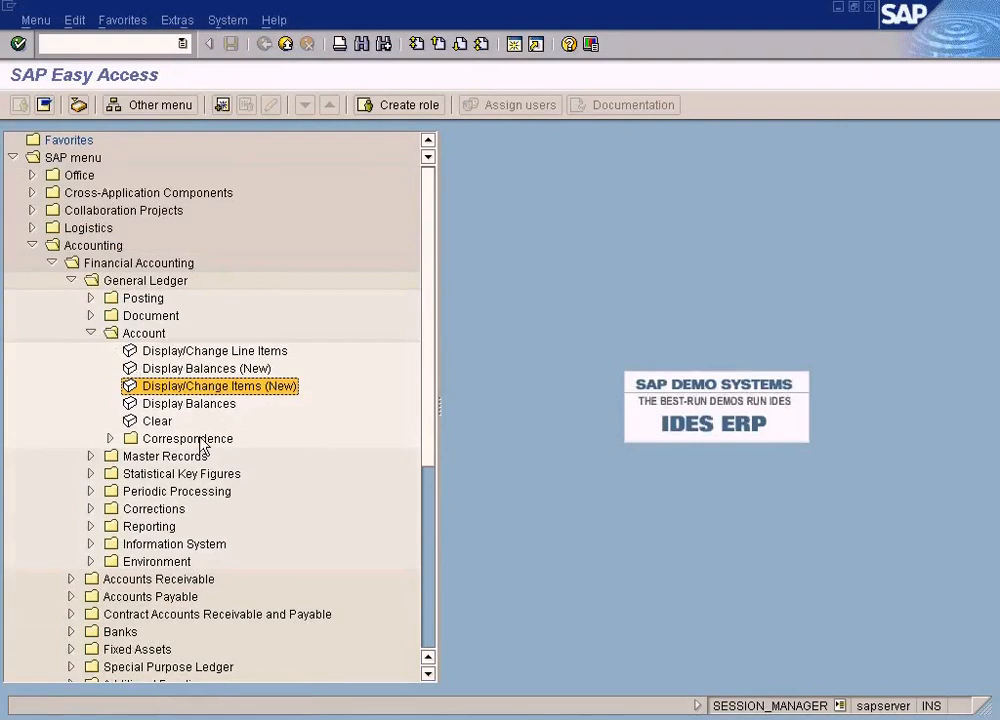
click(93, 333)
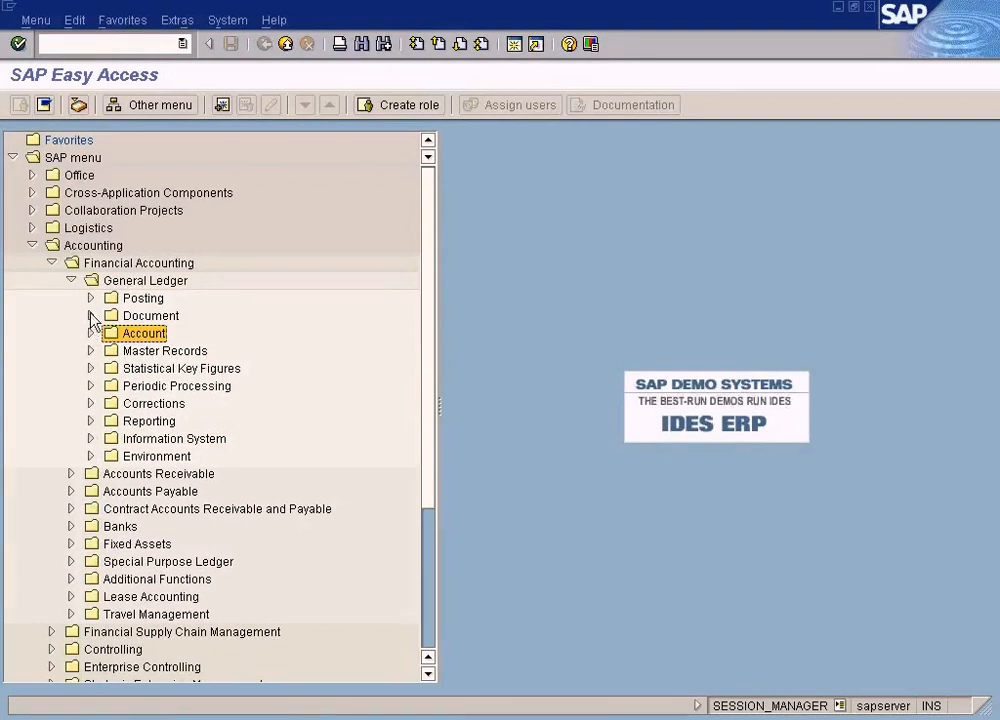
click(91, 315)
click(110, 438)
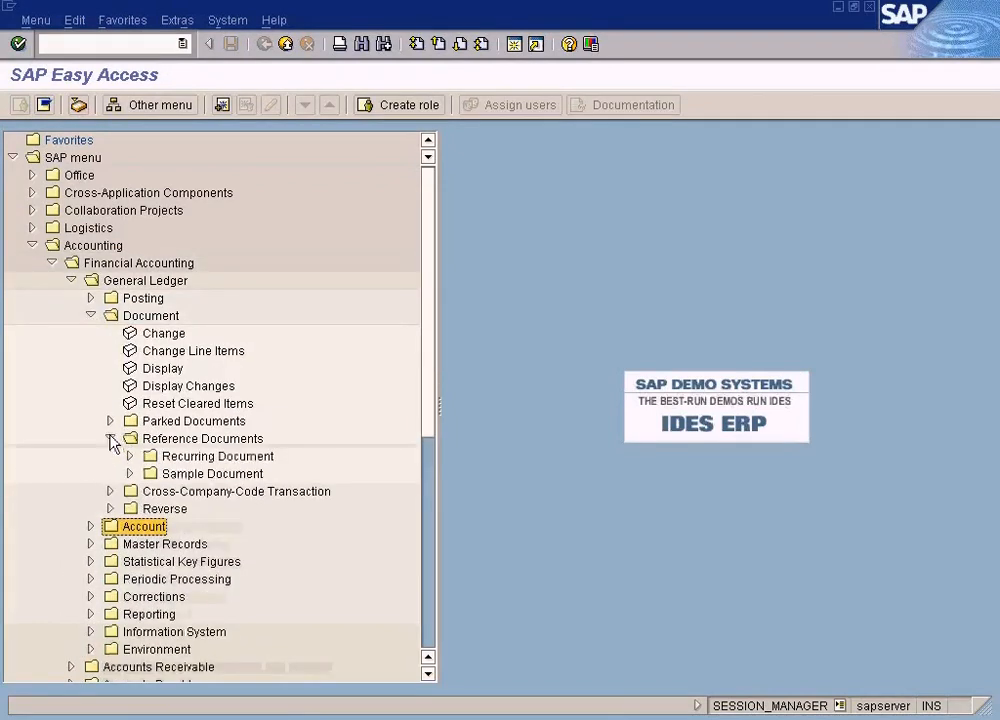
click(131, 474)
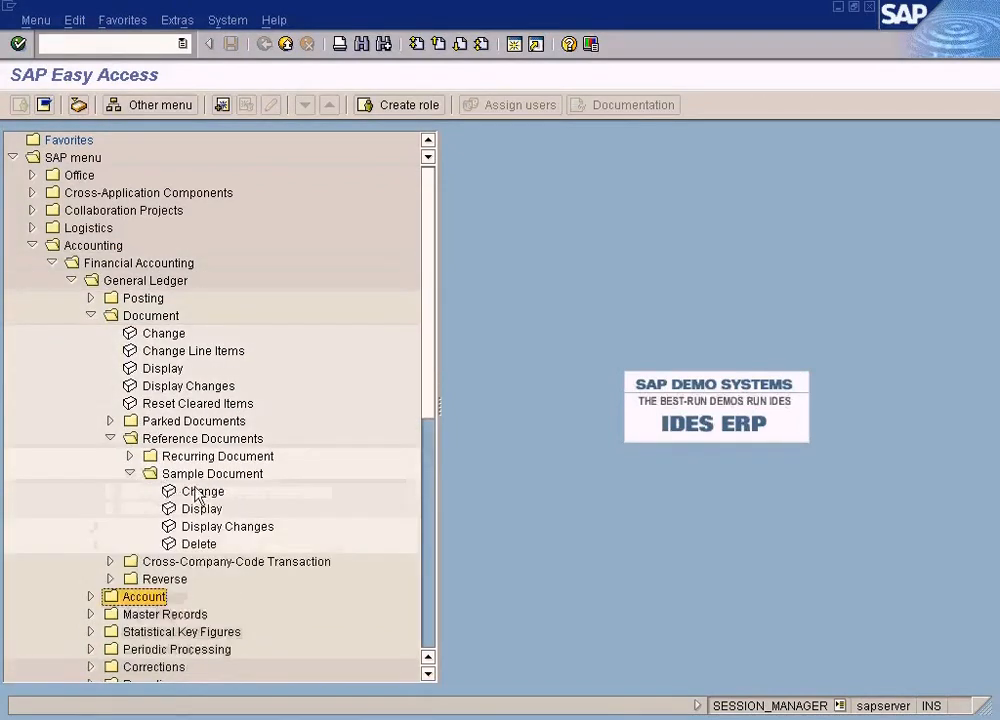
double_click(212, 545)
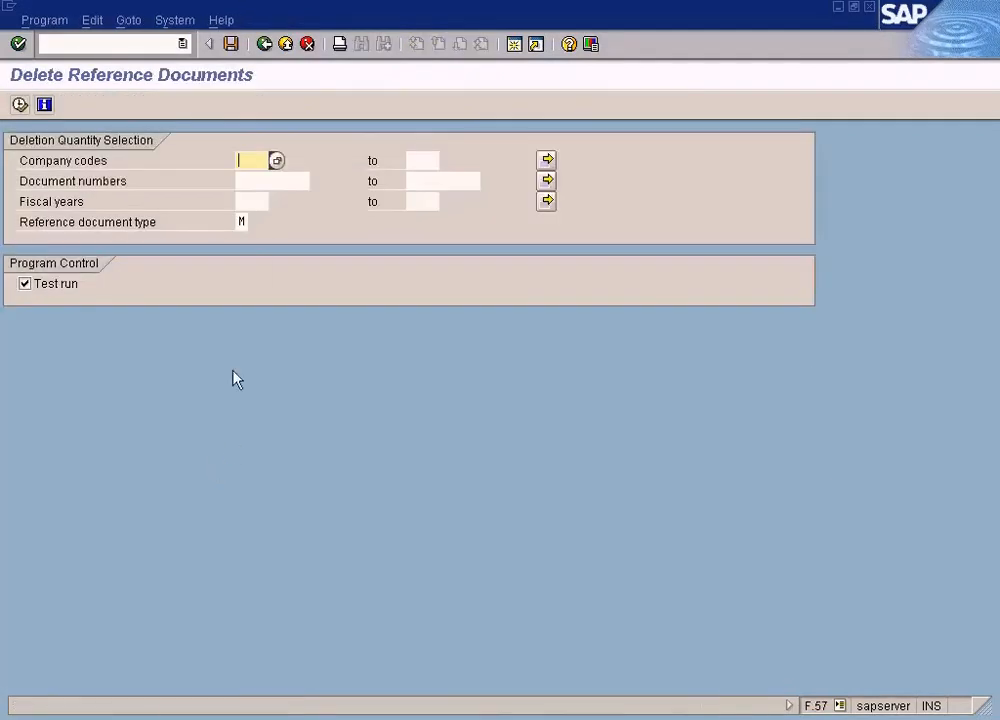
click(273, 181)
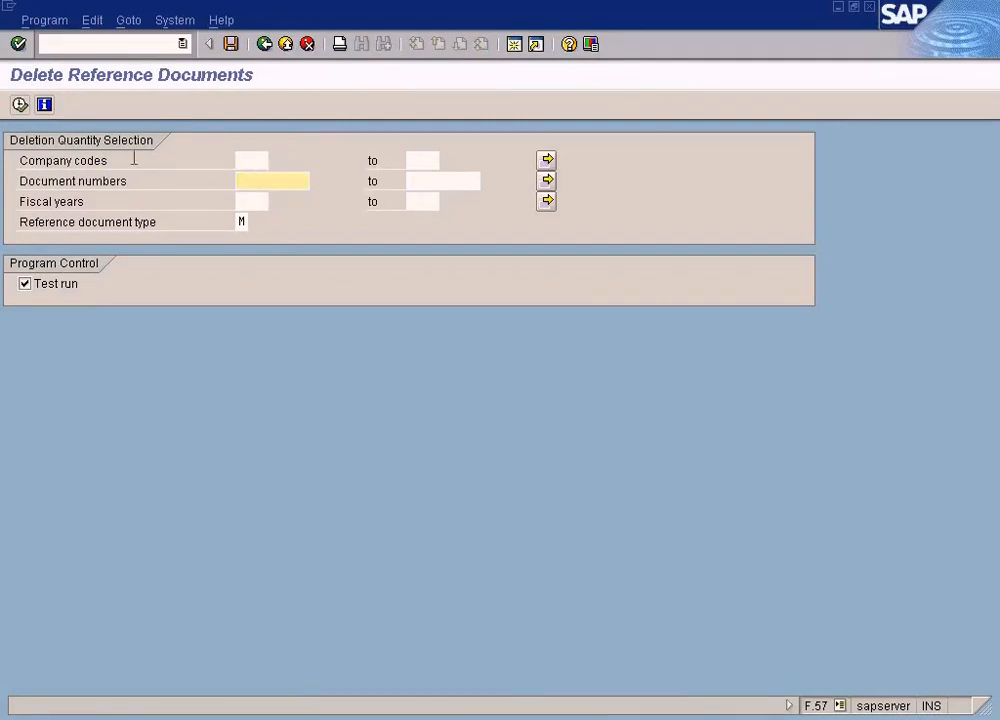
click(251, 159)
click(241, 180)
text(9200000000)
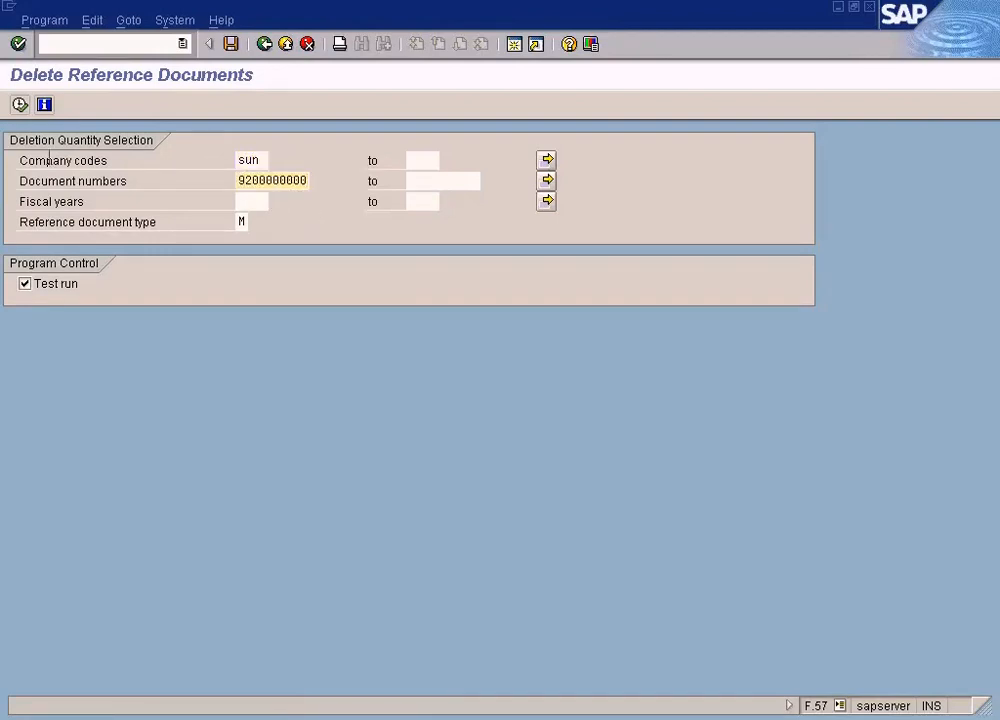
click(20, 104)
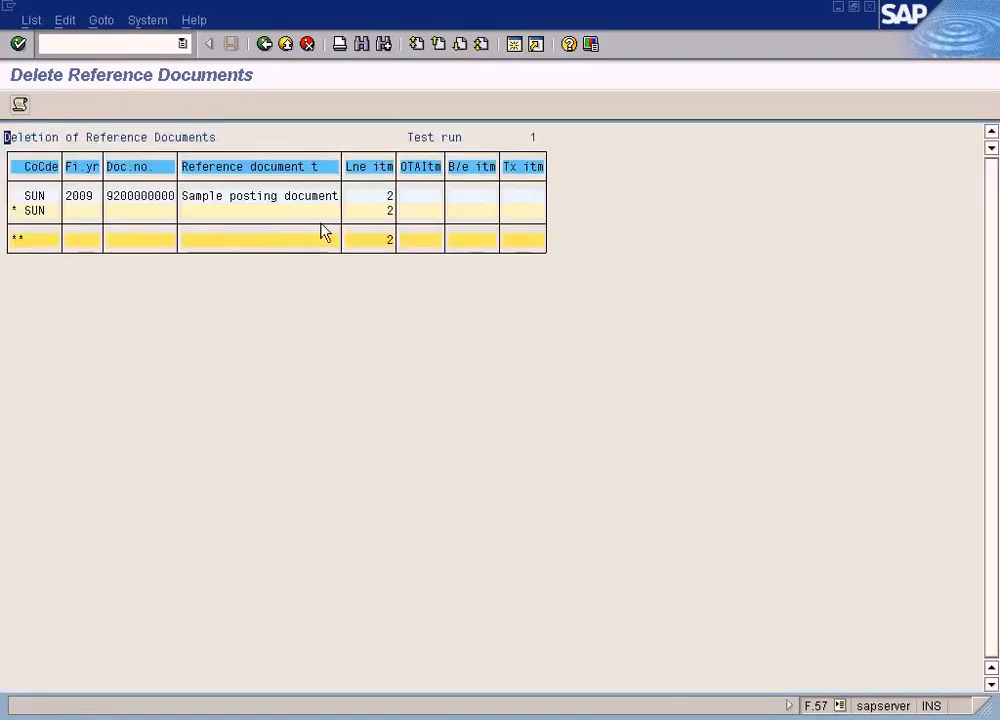
click(264, 44)
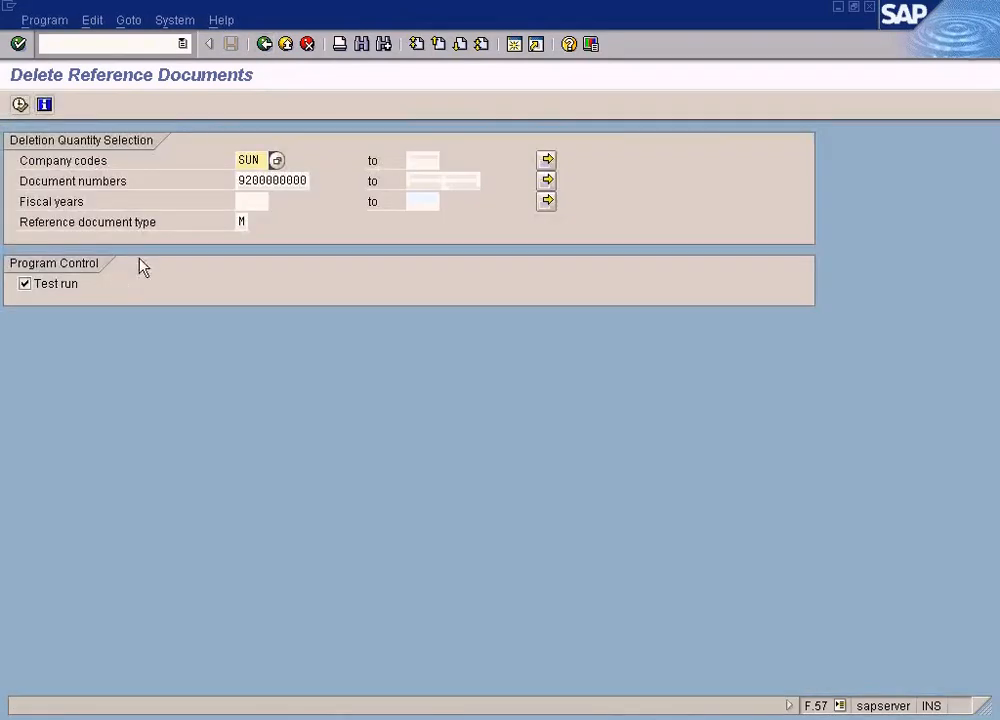
click(422, 181)
click(287, 179)
click(428, 179)
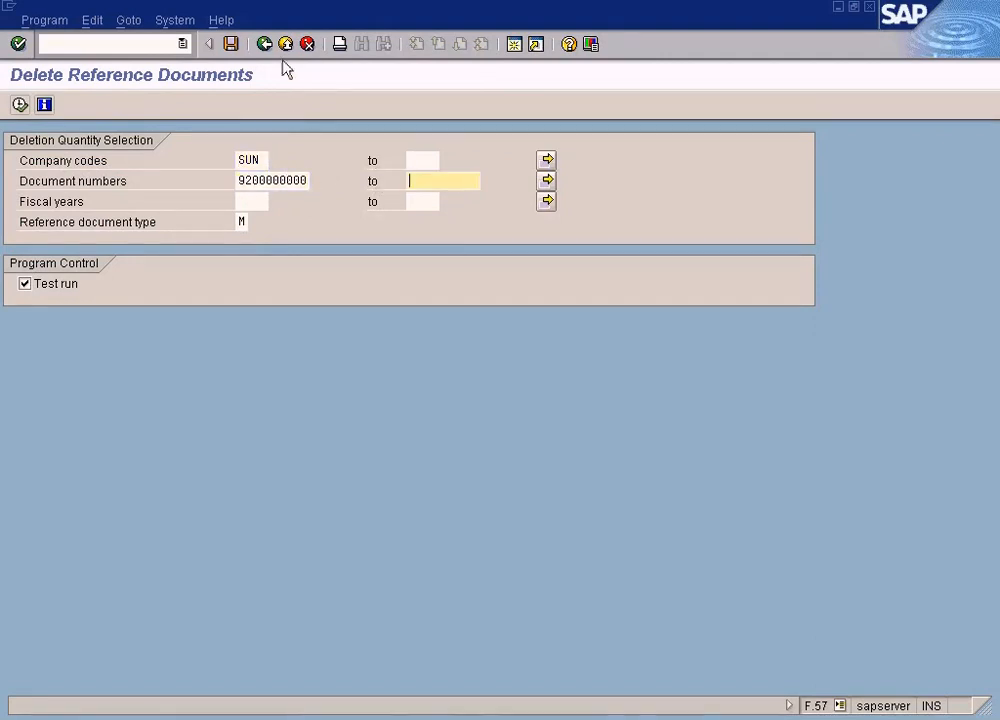
click(287, 47)
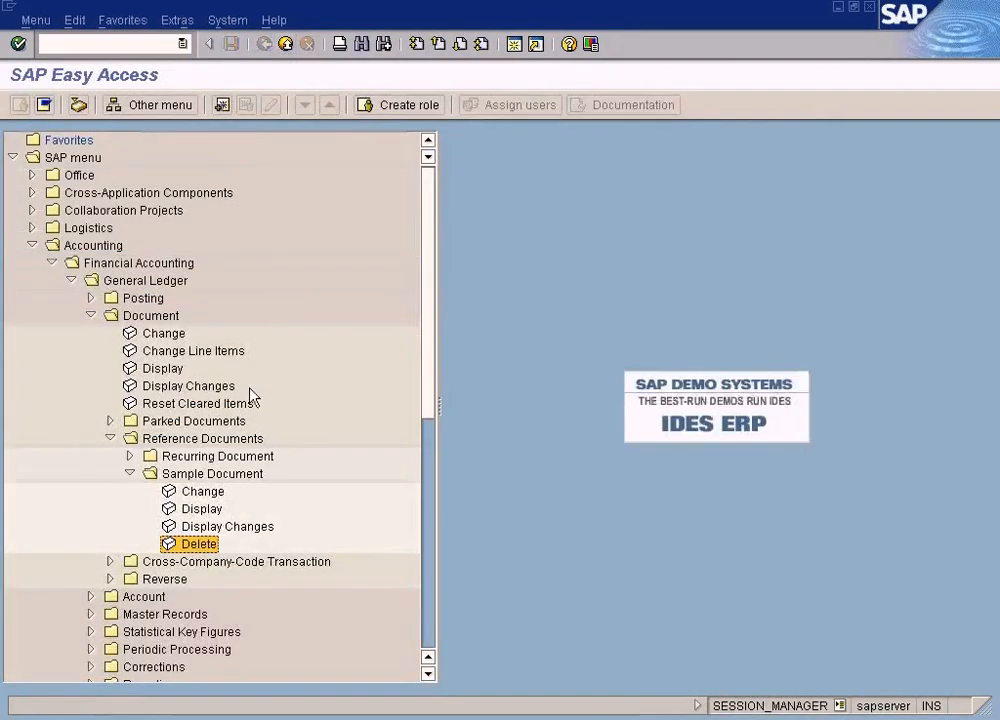
Expand the Accounts Payable document functions and open sample document entry from the reference documents under Document Entry
scroll(250, 397, down, 5)
scroll(230, 420, down, 1)
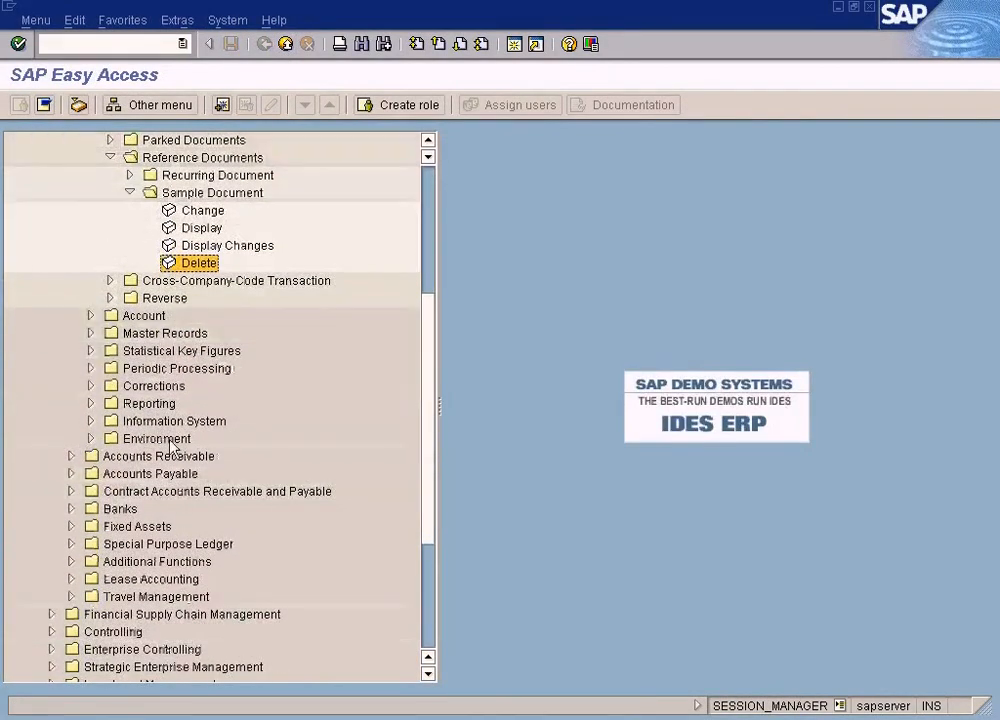
click(72, 476)
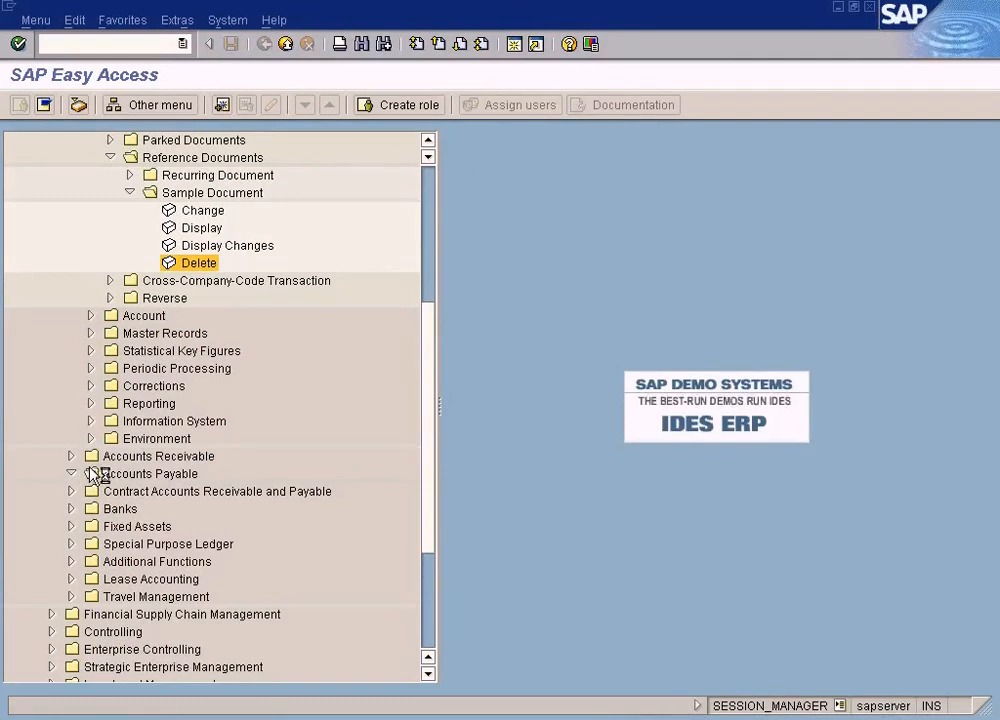
click(90, 509)
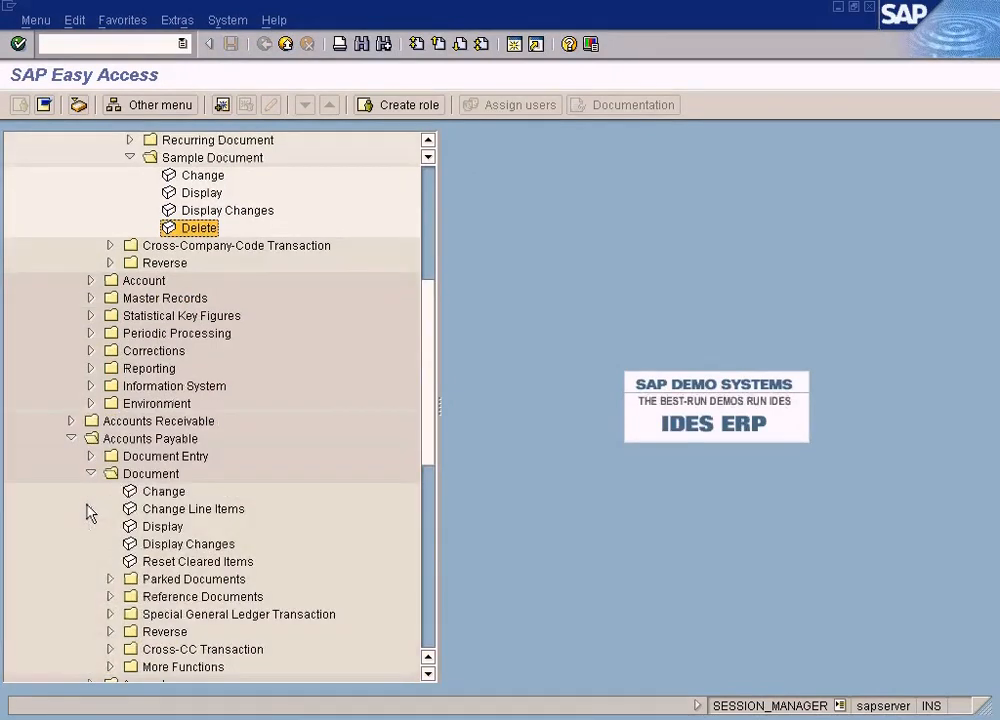
click(90, 456)
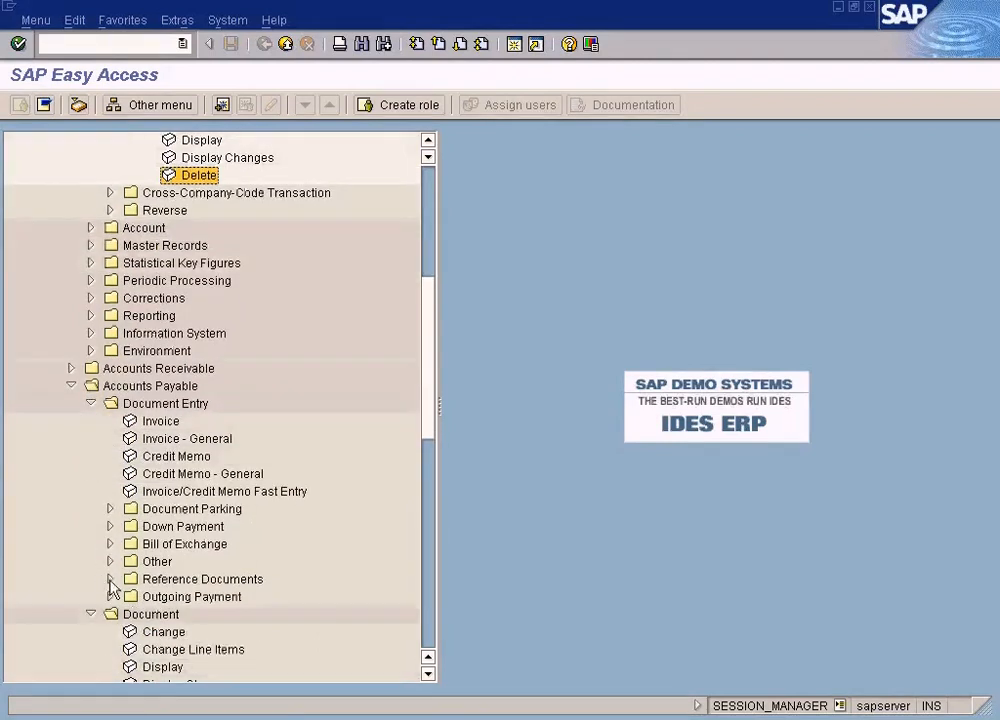
click(111, 580)
click(196, 582)
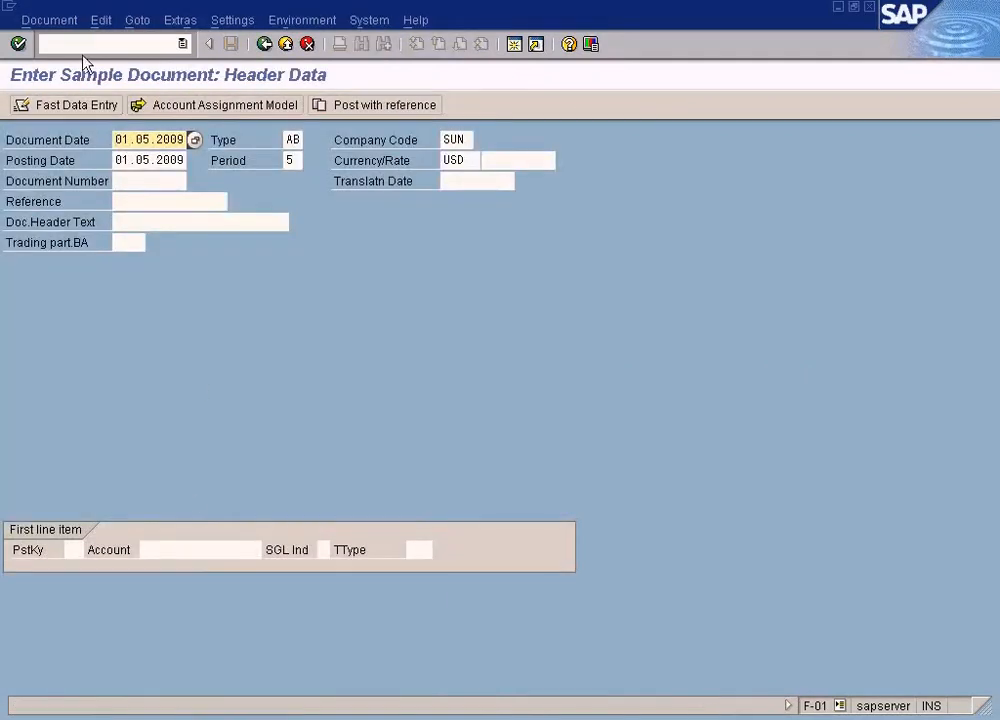
Try to switch from sample document entry to another document, agreeing to discard the current data
click(68, 24)
click(67, 43)
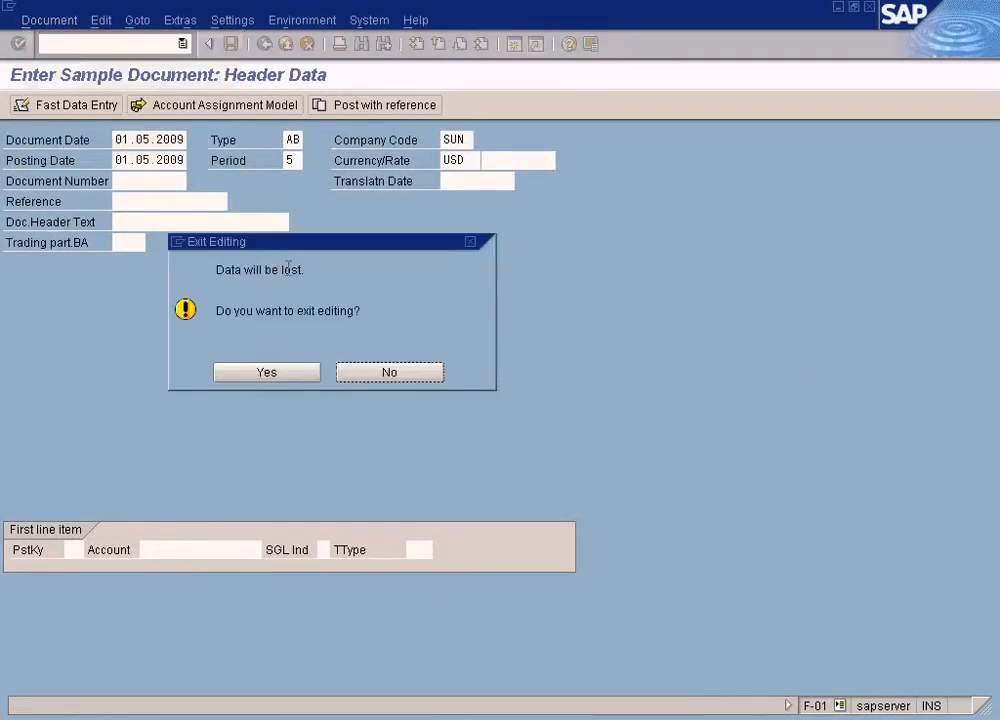
click(284, 374)
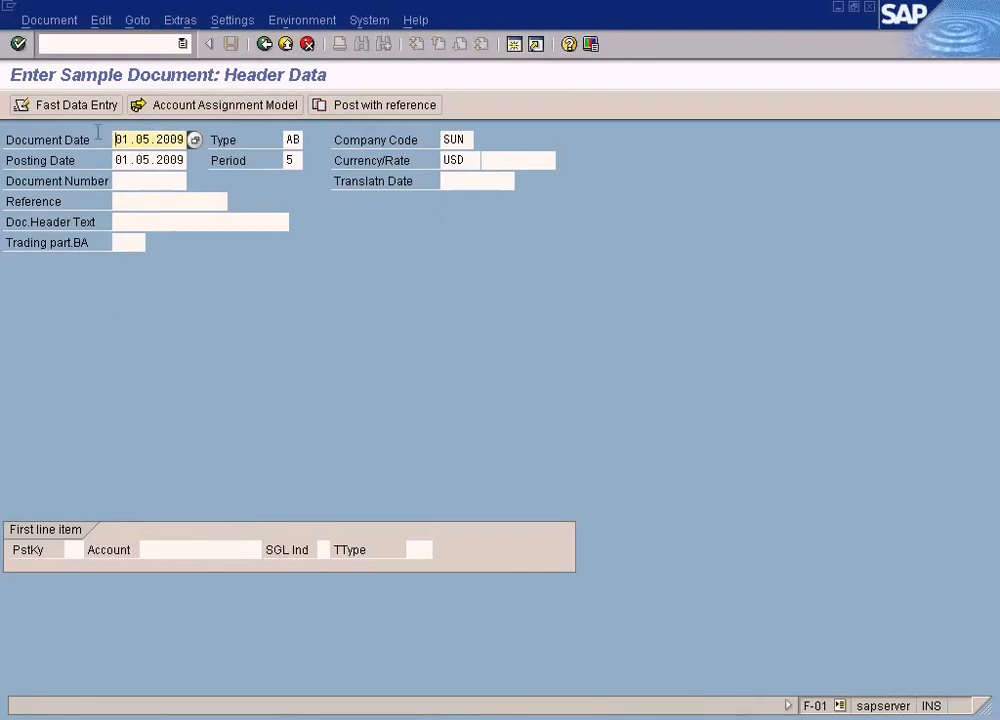
click(55, 22)
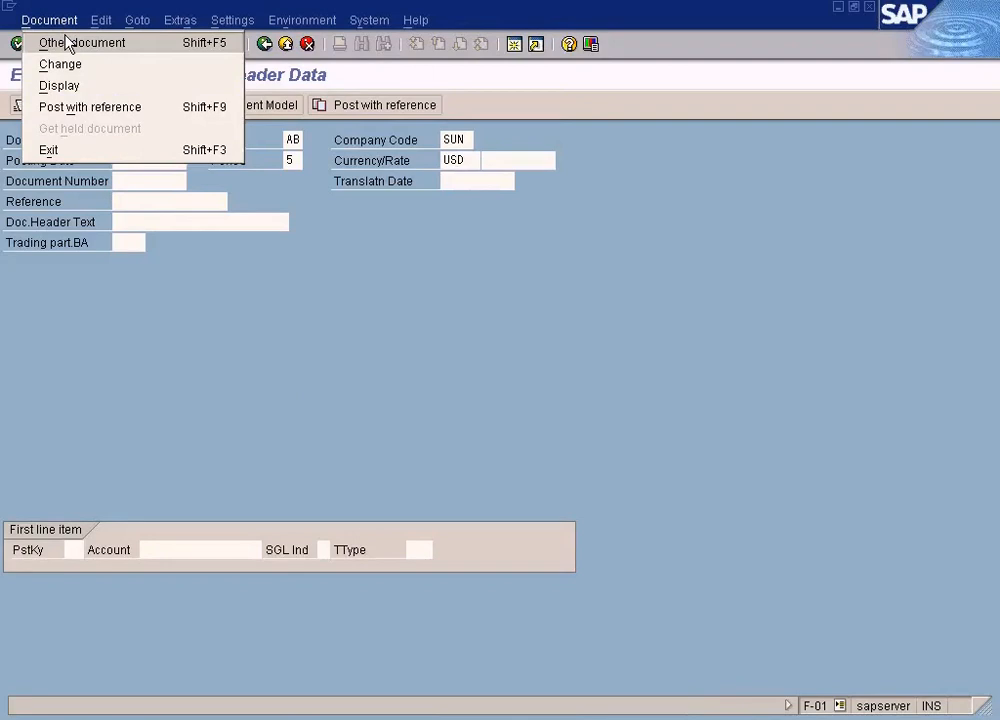
click(67, 43)
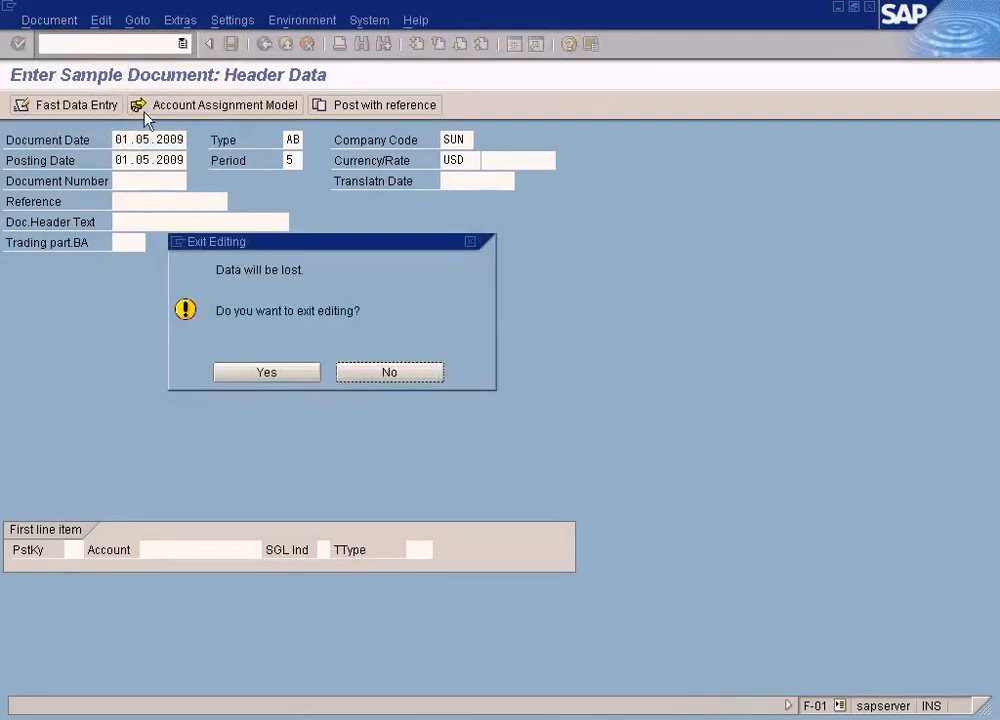
click(287, 376)
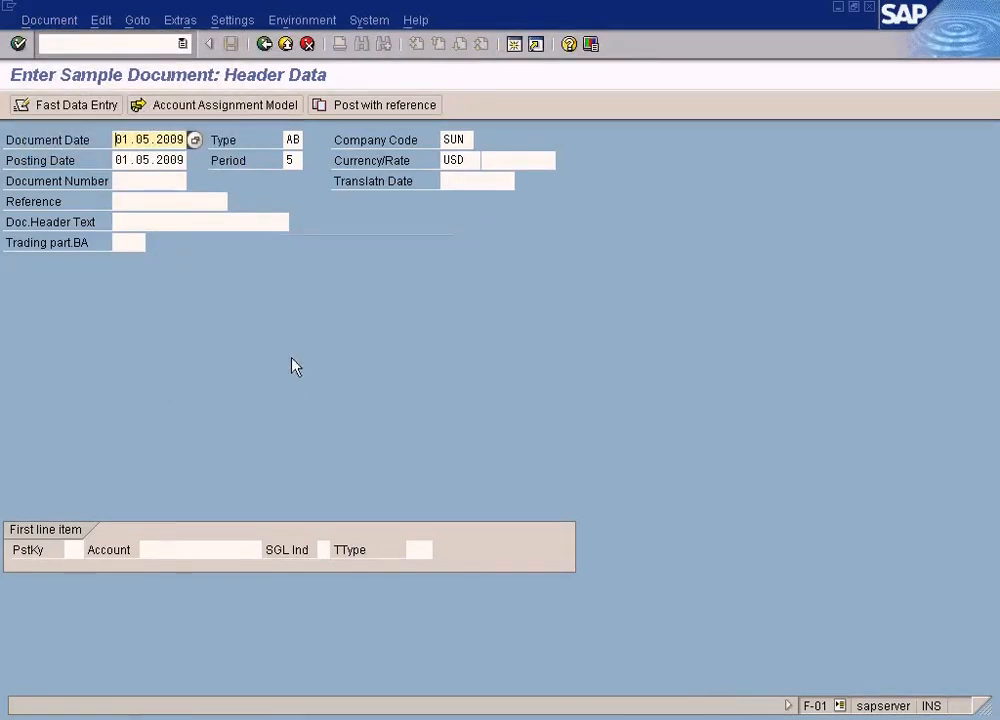
Look through the navigation and settings options of sample document entry and return to the SAP menu
click(190, 22)
mouse_move(140, 22)
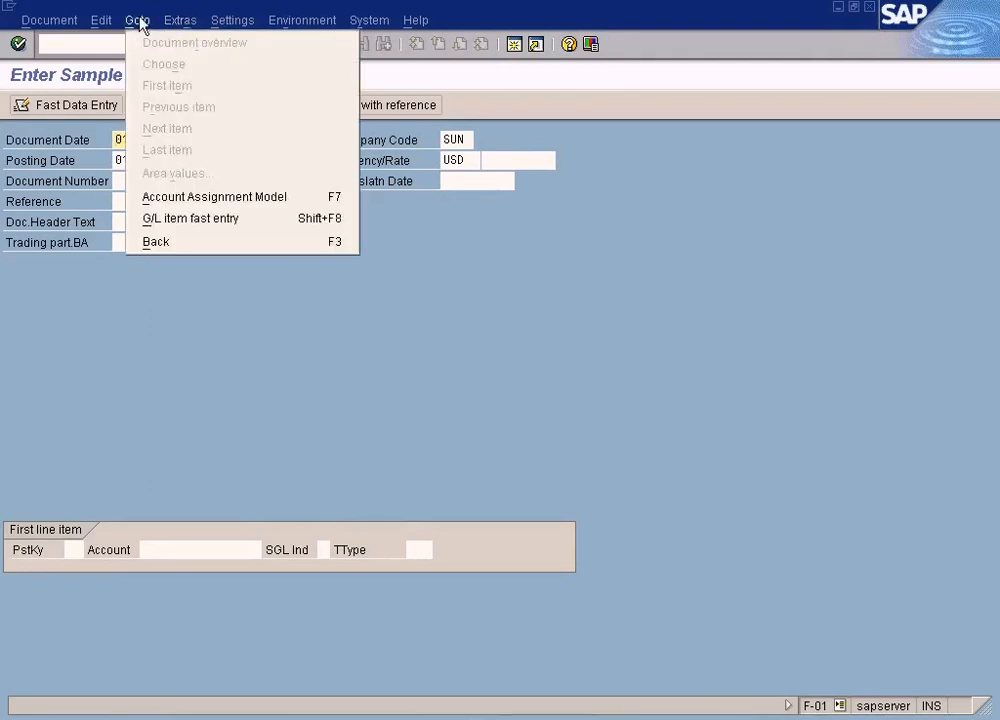
mouse_move(232, 21)
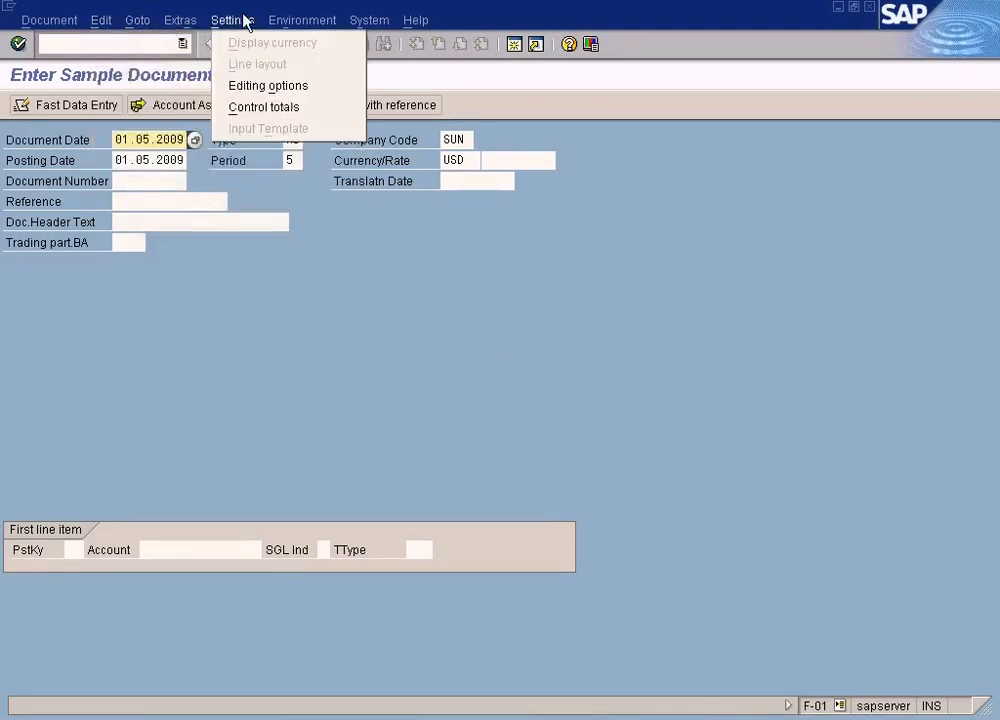
click(288, 274)
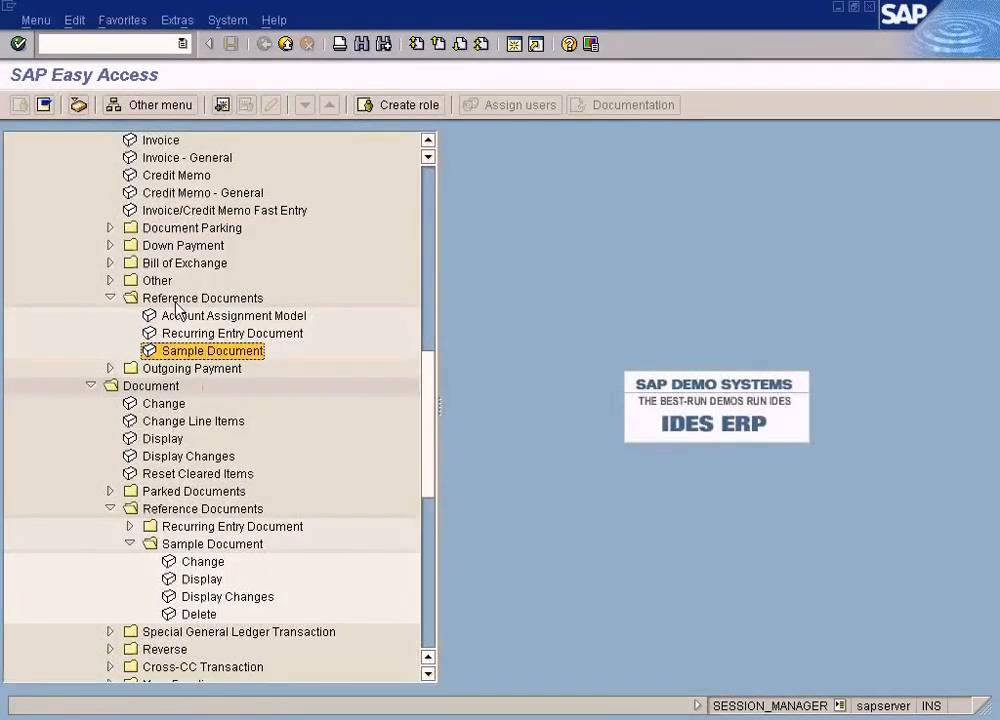
Locate the sample document functions under the Accounts Payable document reference documents, and briefly open the deletion program before returning to the SAP menu
scroll(180, 312, up, 2)
click(89, 211)
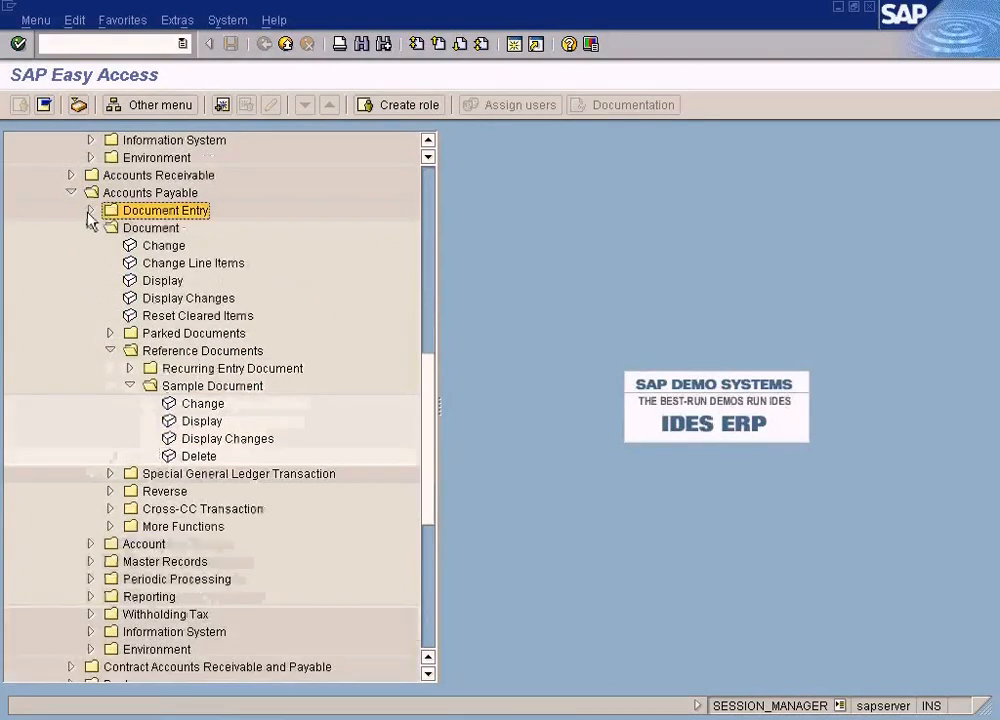
click(137, 230)
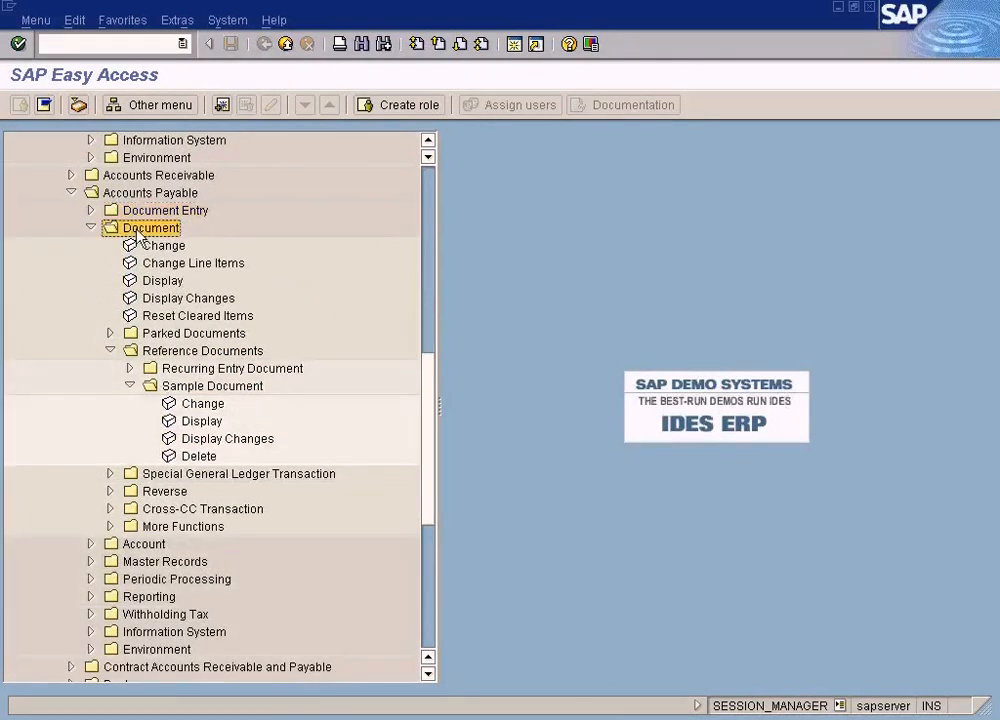
click(173, 352)
click(185, 387)
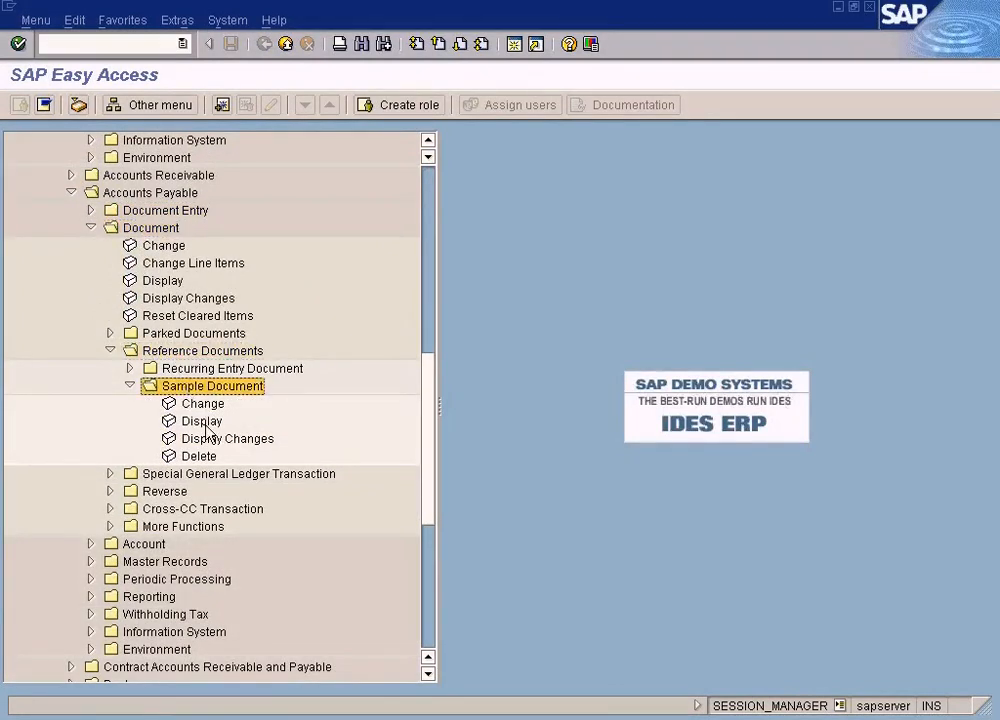
click(206, 424)
click(140, 194)
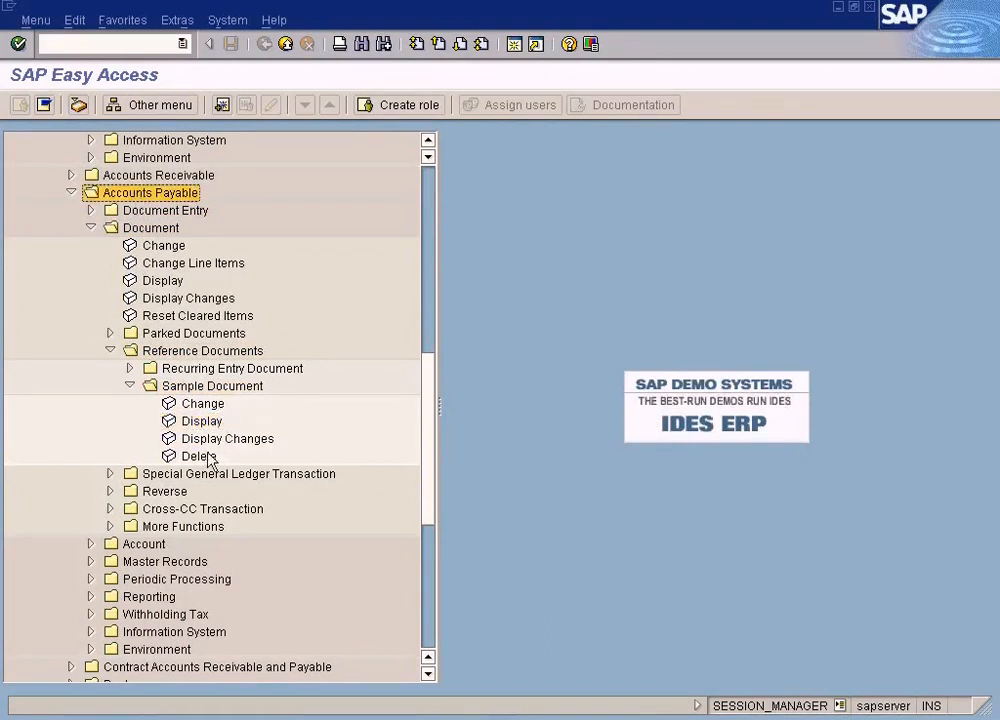
double_click(206, 460)
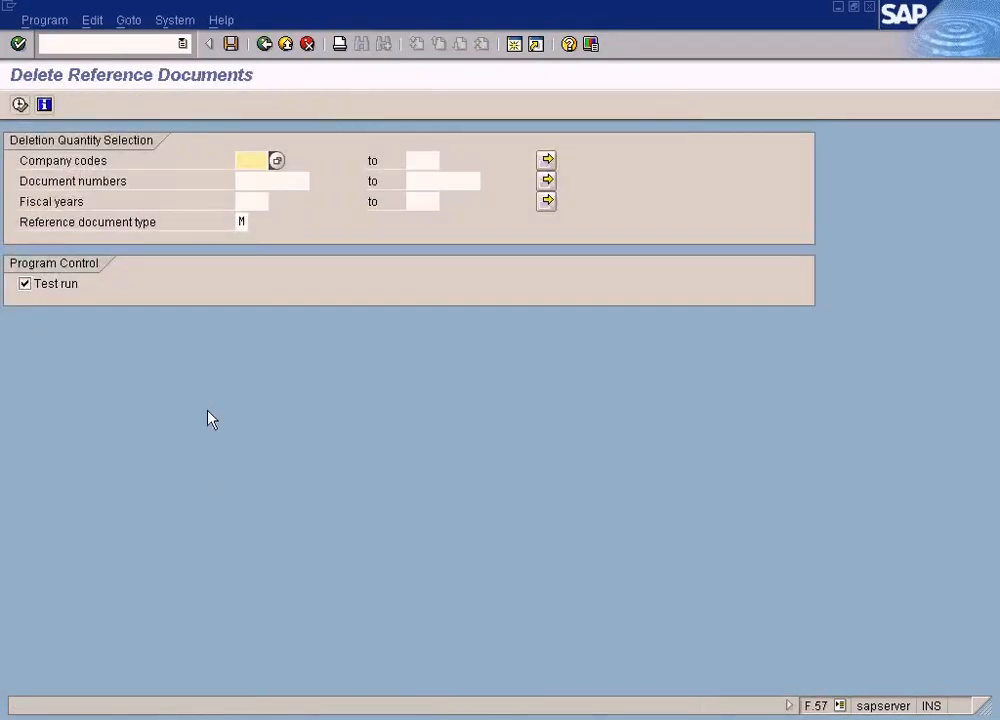
click(265, 44)
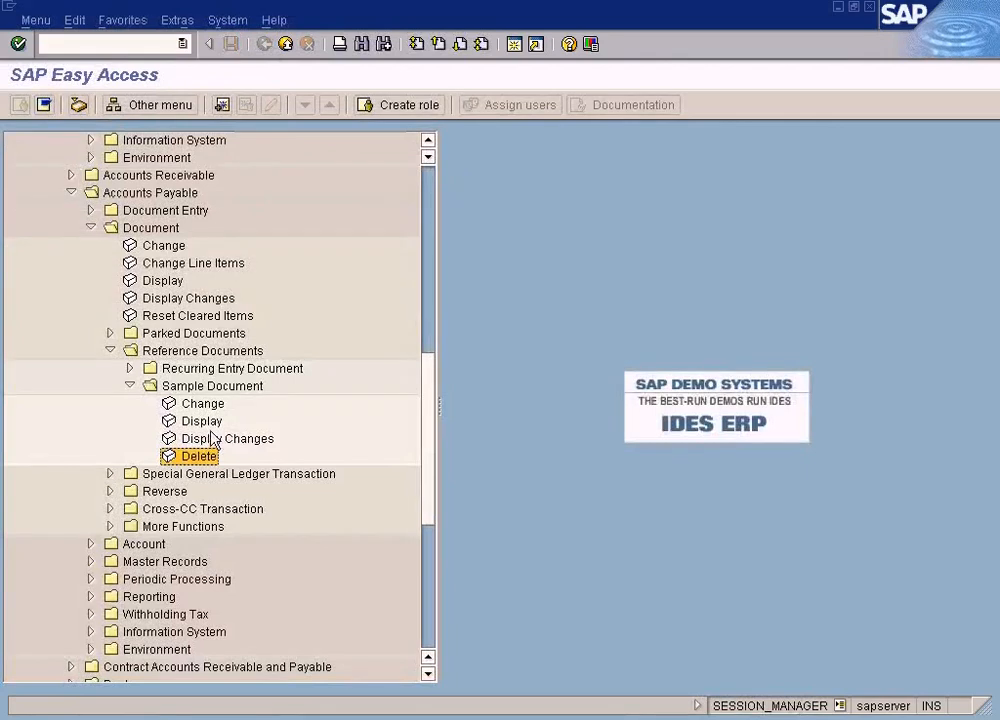
double_click(204, 404)
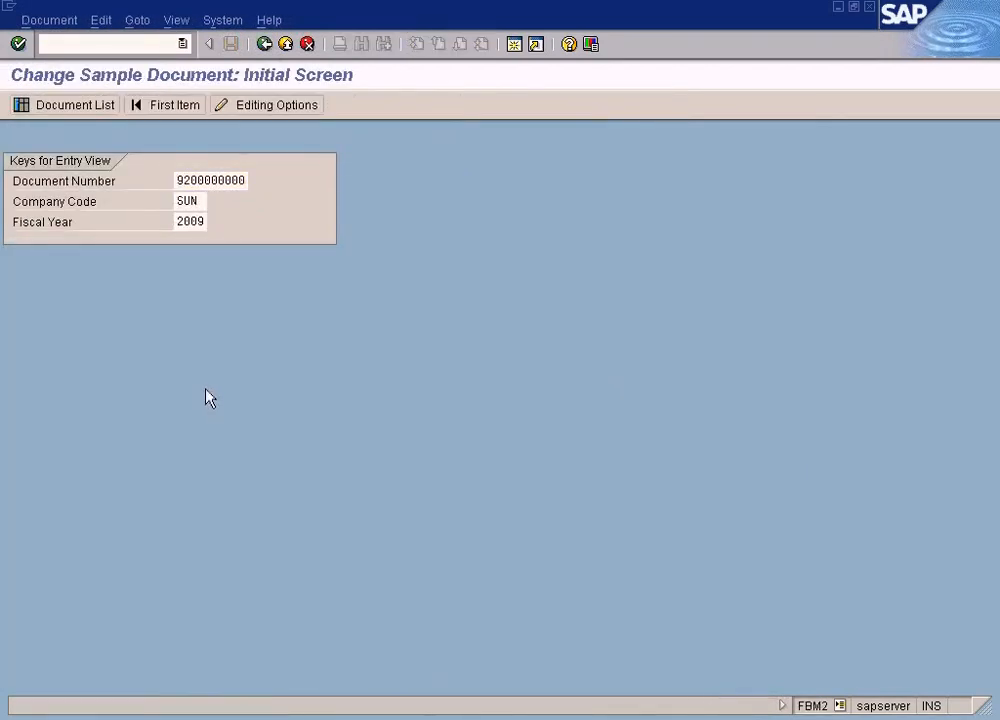
key(Return)
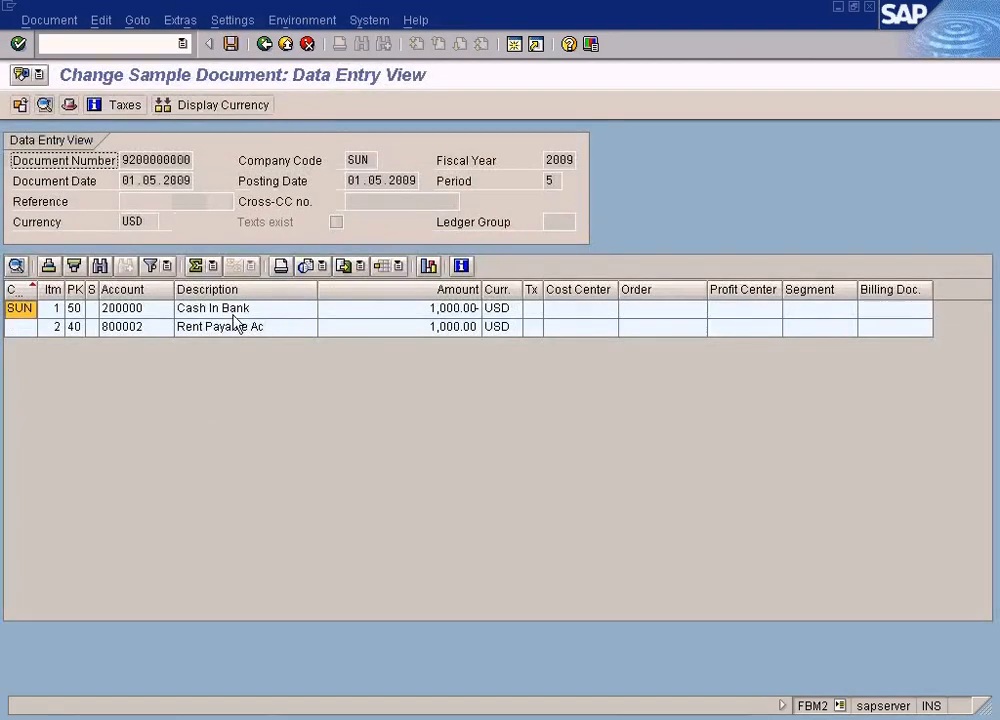
click(236, 316)
double_click(235, 318)
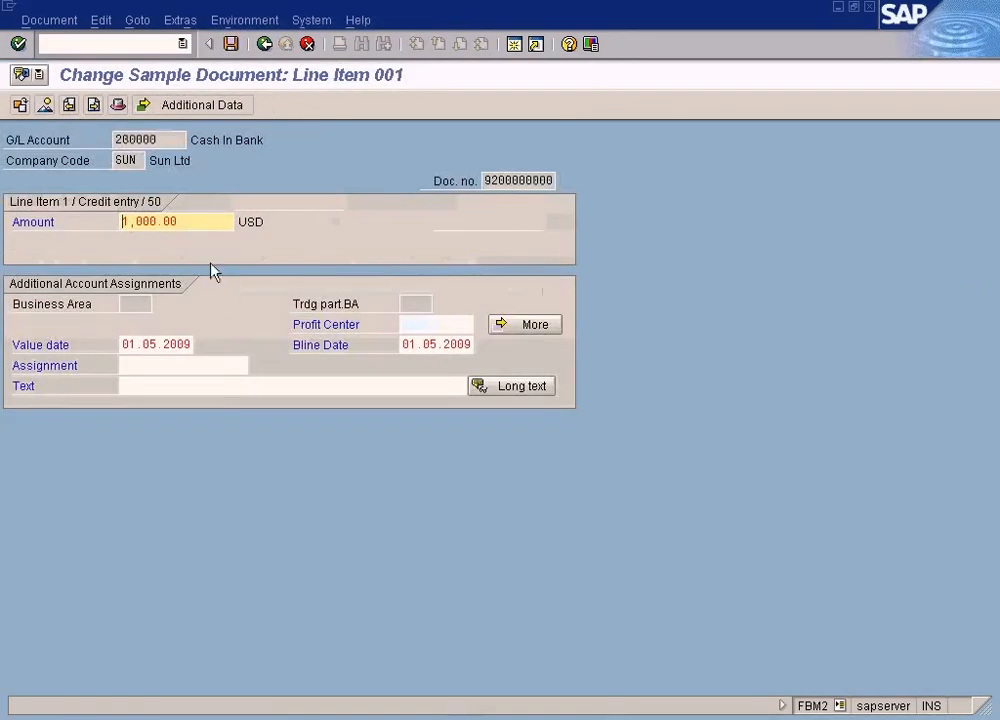
click(264, 44)
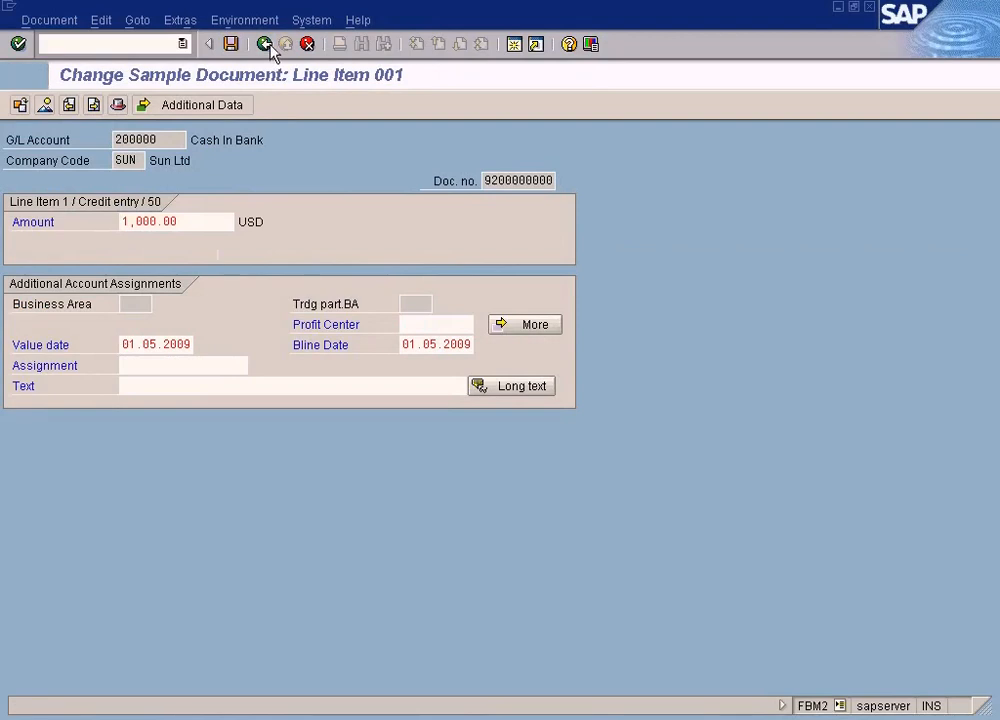
double_click(234, 315)
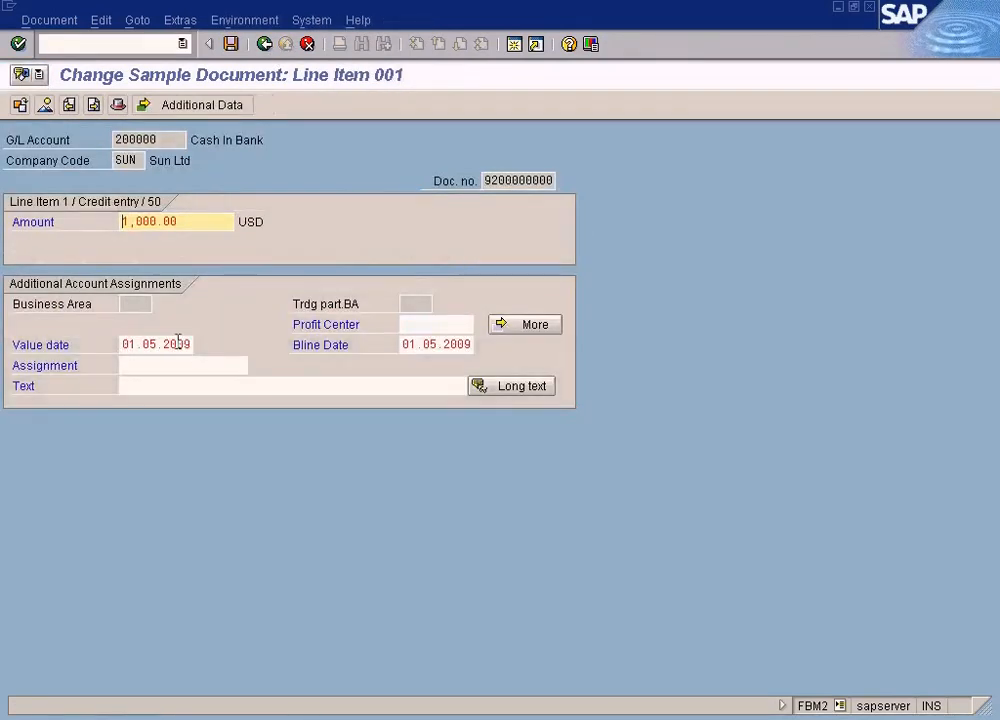
click(264, 44)
Reopen the Cash In Bank line item, inspect the document header, and return to the data entry view without changes
double_click(197, 313)
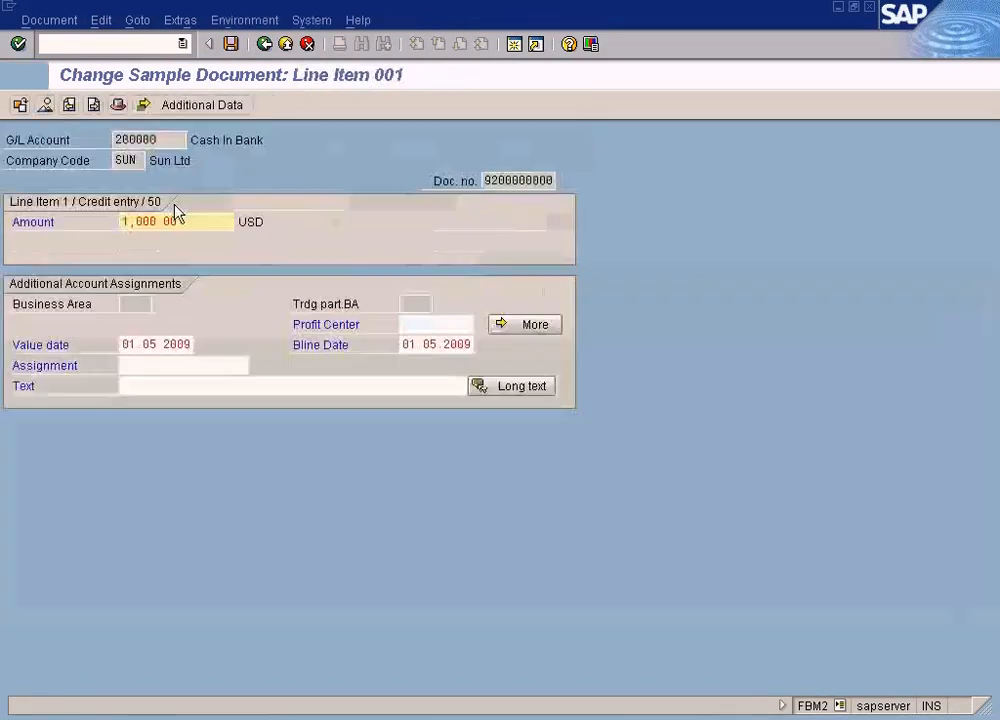
drag(160, 139, 102, 130)
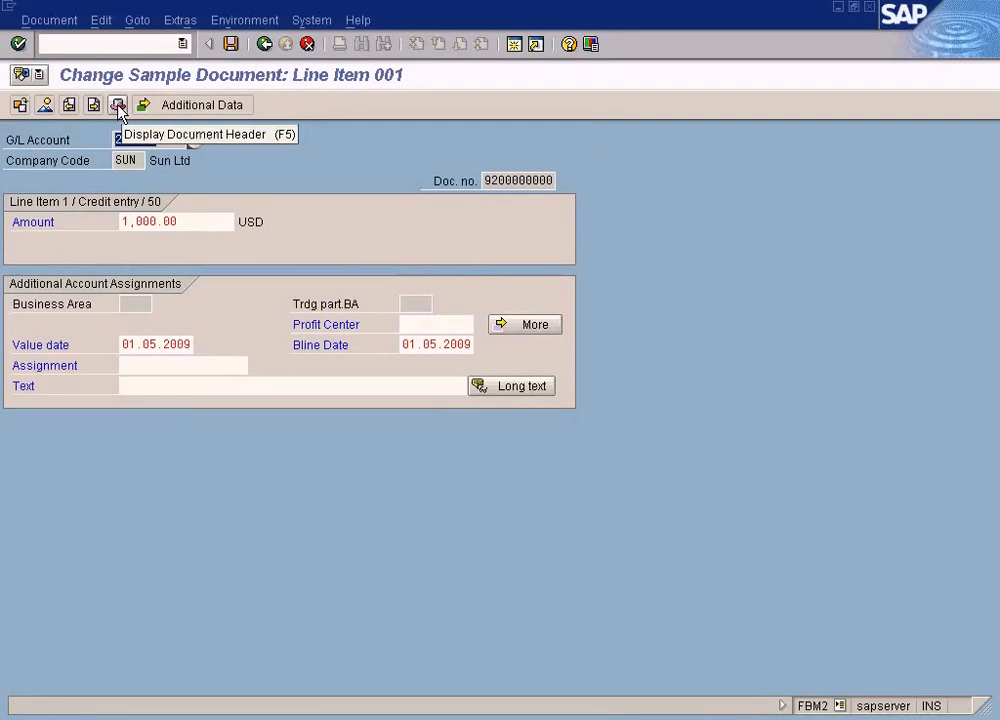
click(118, 106)
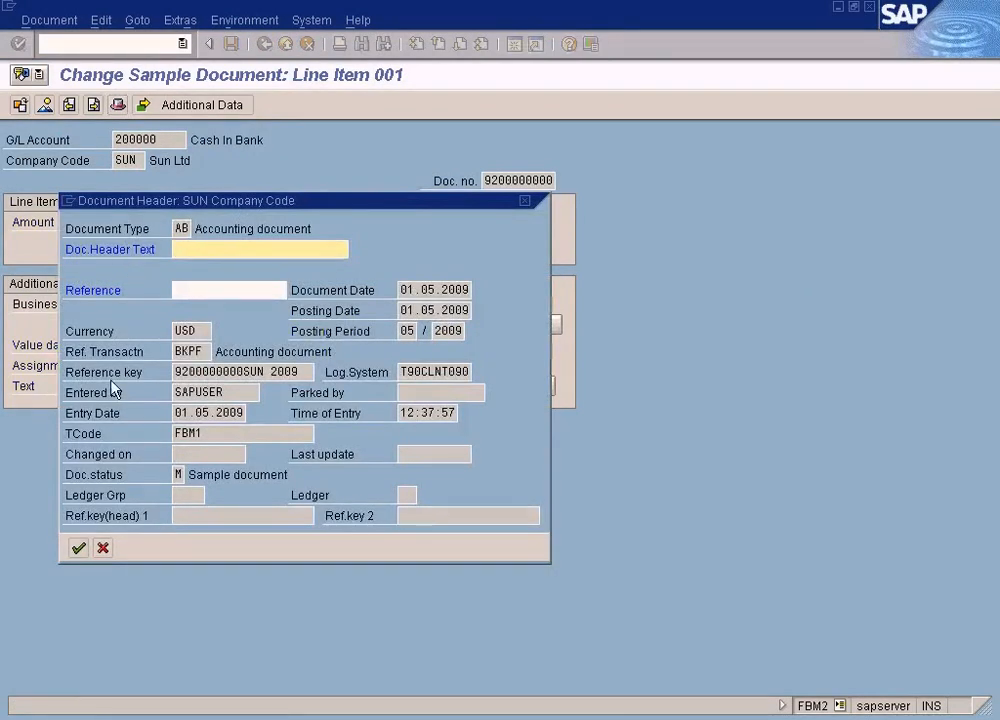
click(103, 548)
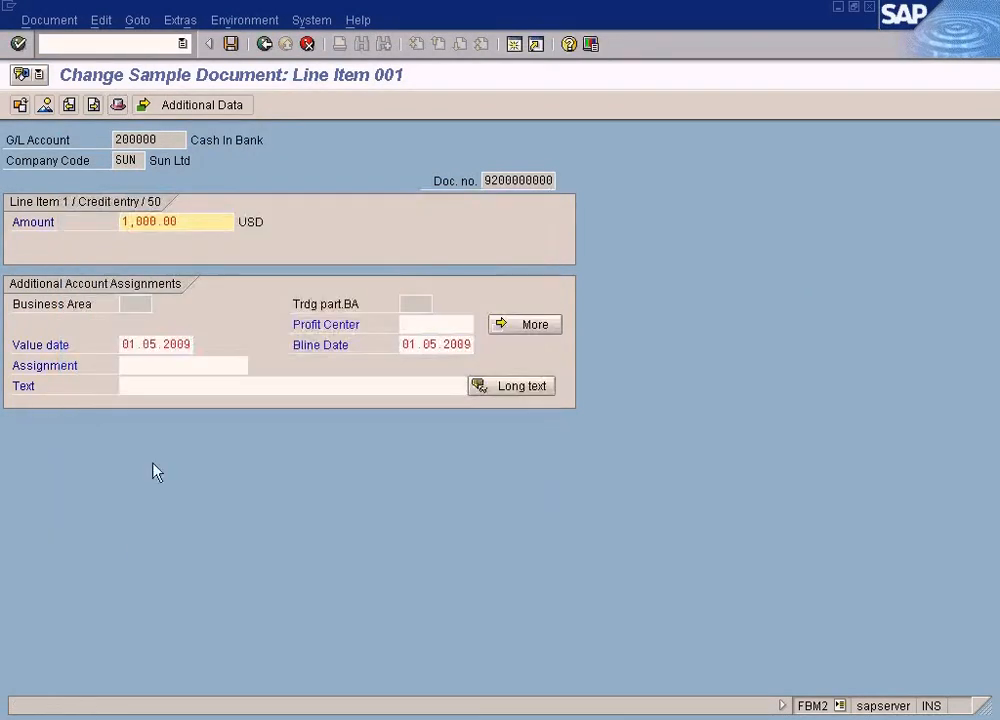
click(271, 48)
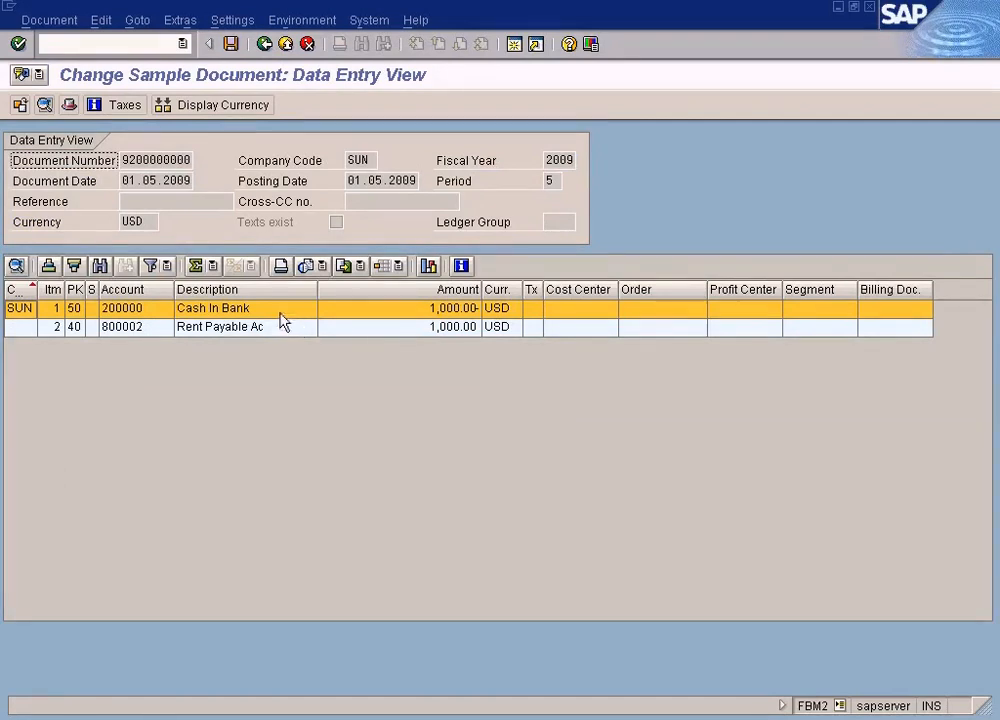
Check which document and editing functions are available for the sample document and return to the SAP menu
click(66, 28)
mouse_move(104, 28)
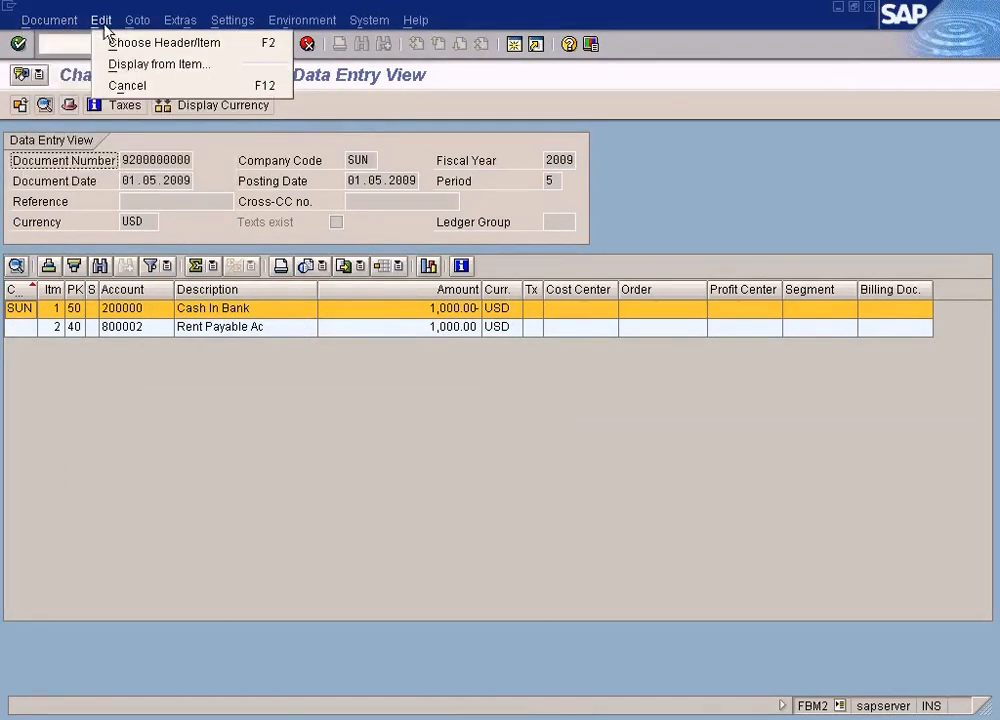
mouse_move(49, 22)
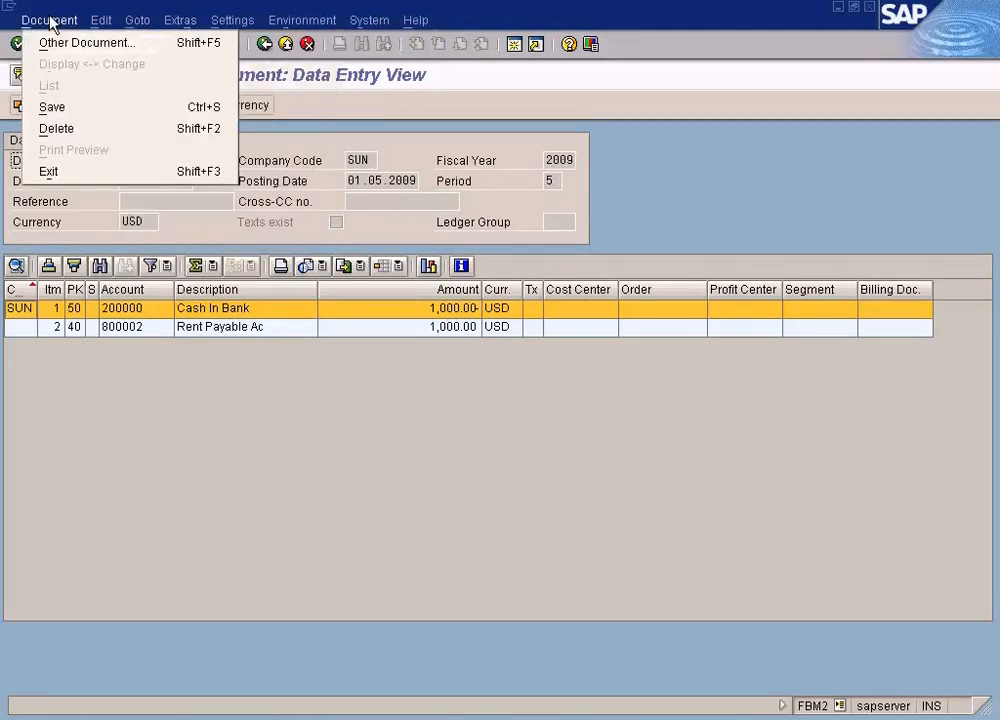
click(97, 370)
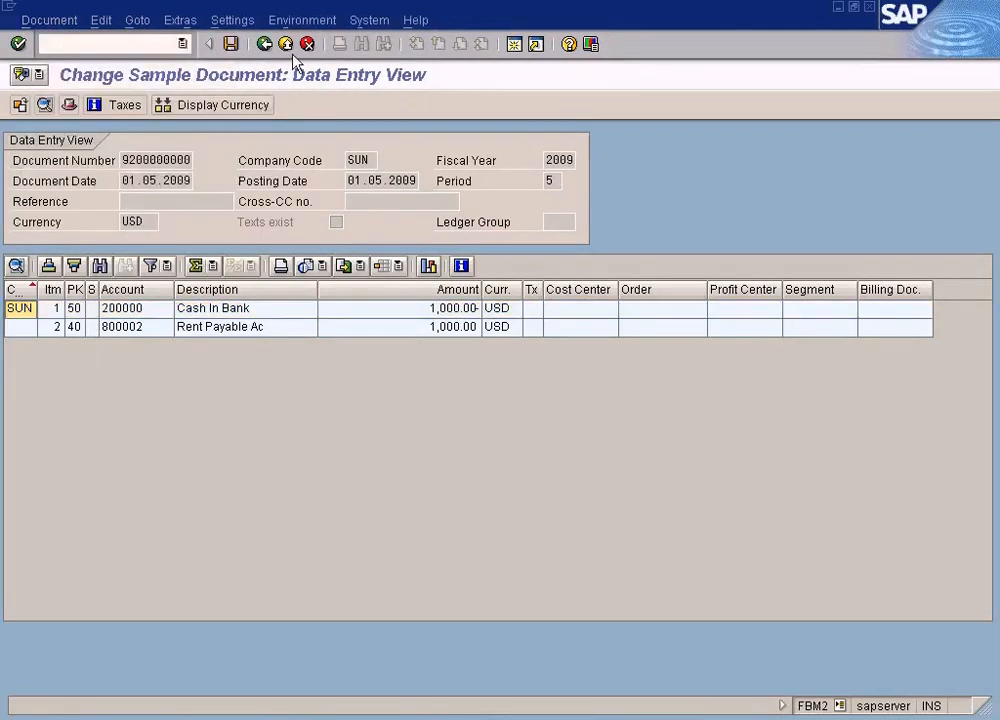
click(286, 44)
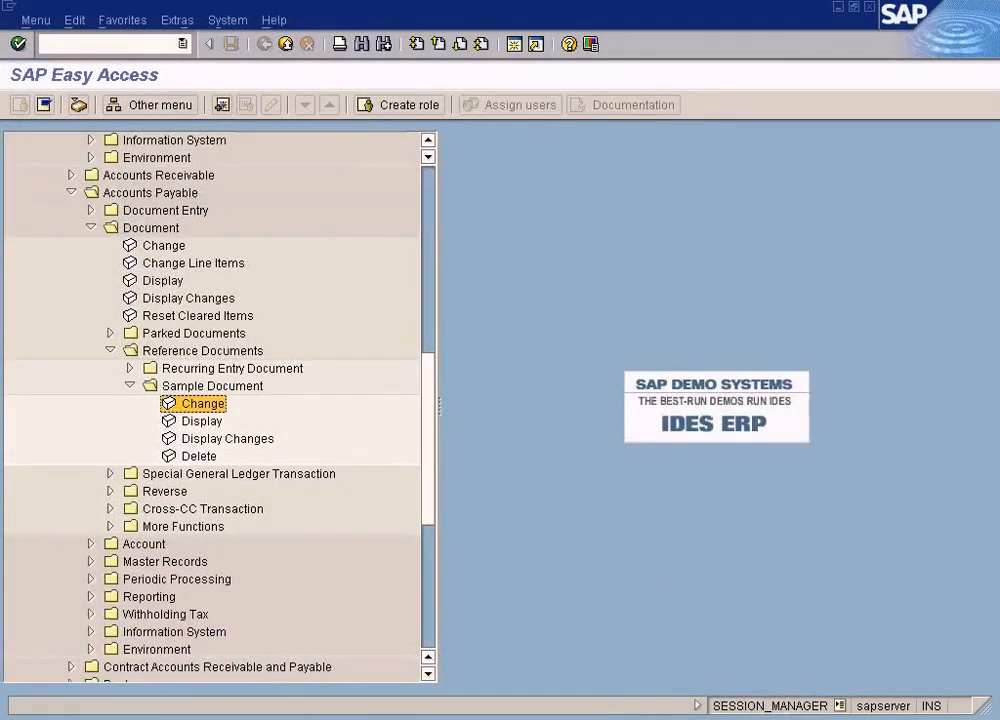
click(756, 717)
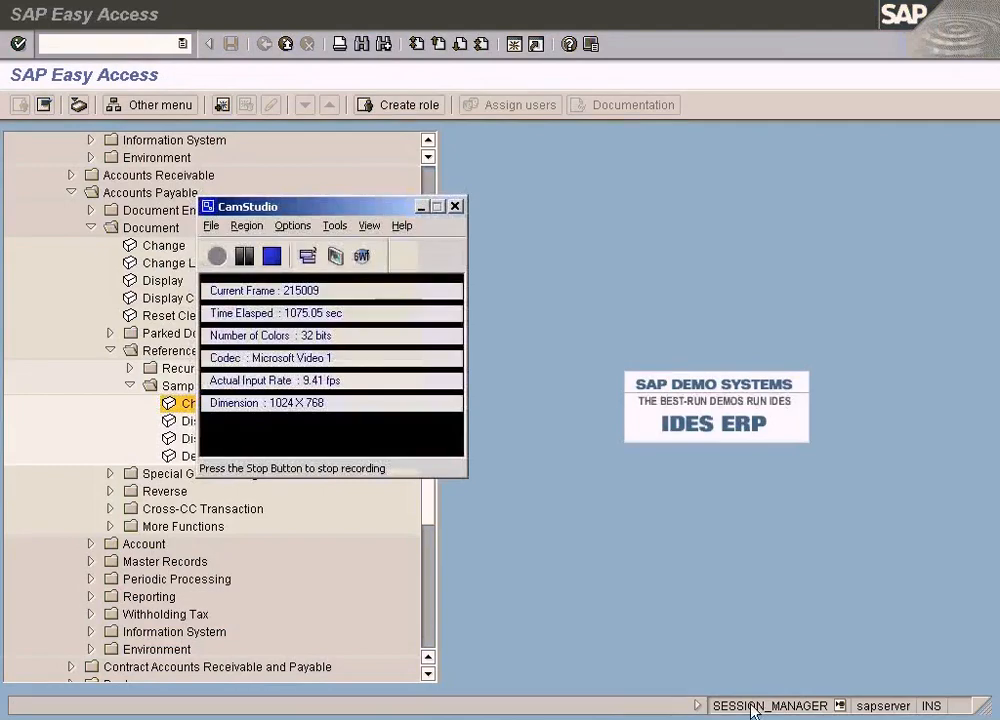
click(285, 260)
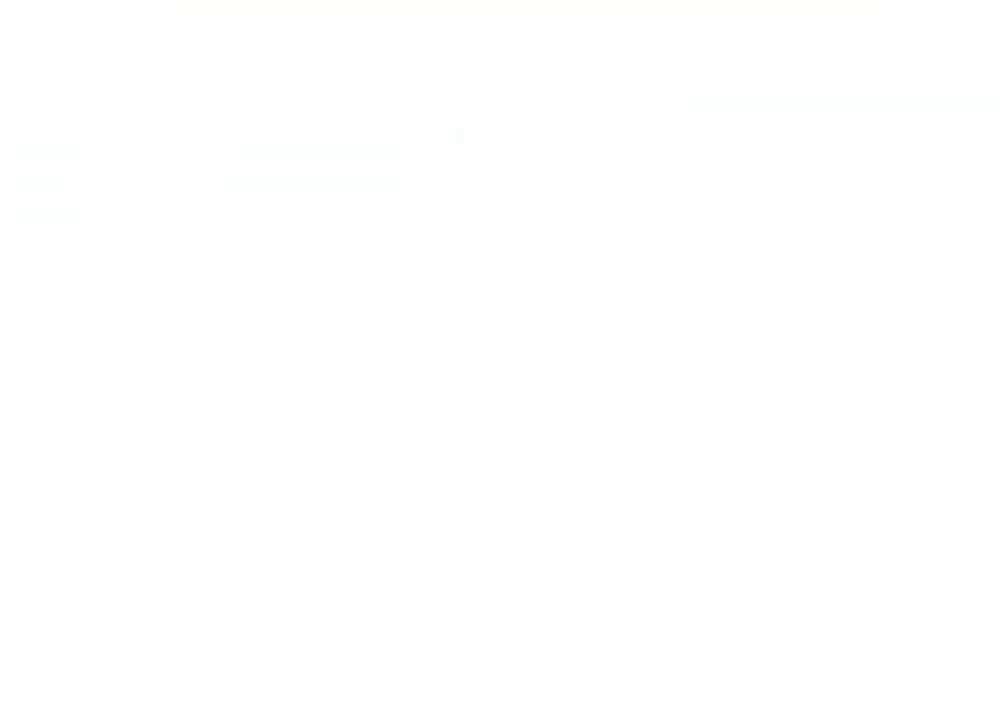